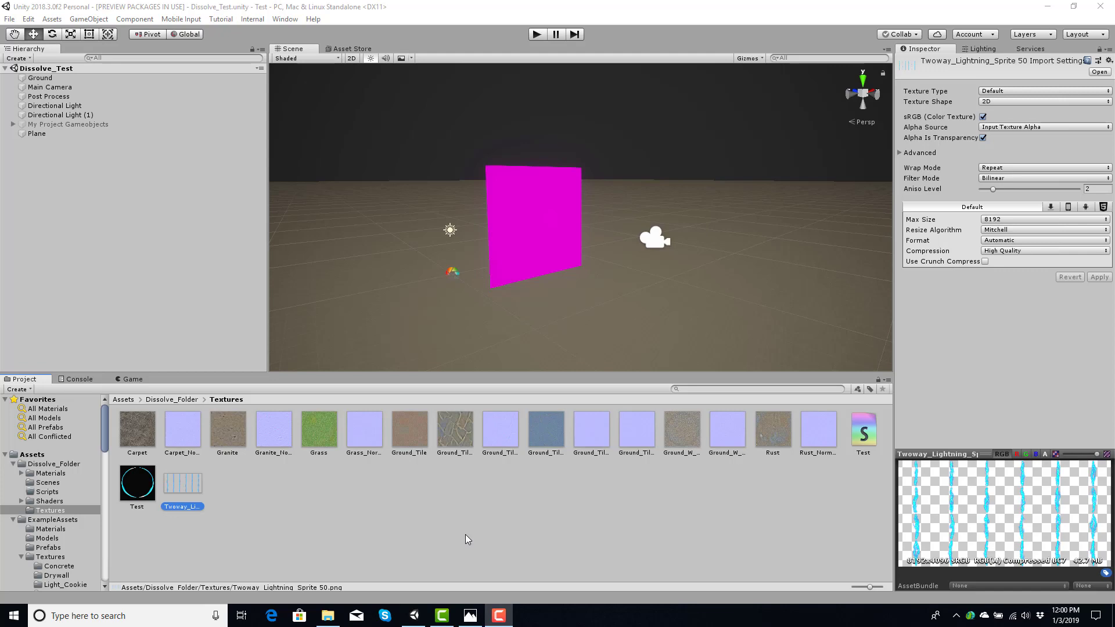
Step: View the Twoway_Lightning_Sprite 50 image at full size to examine its sprite layout, and close the viewer
double_click(183, 488)
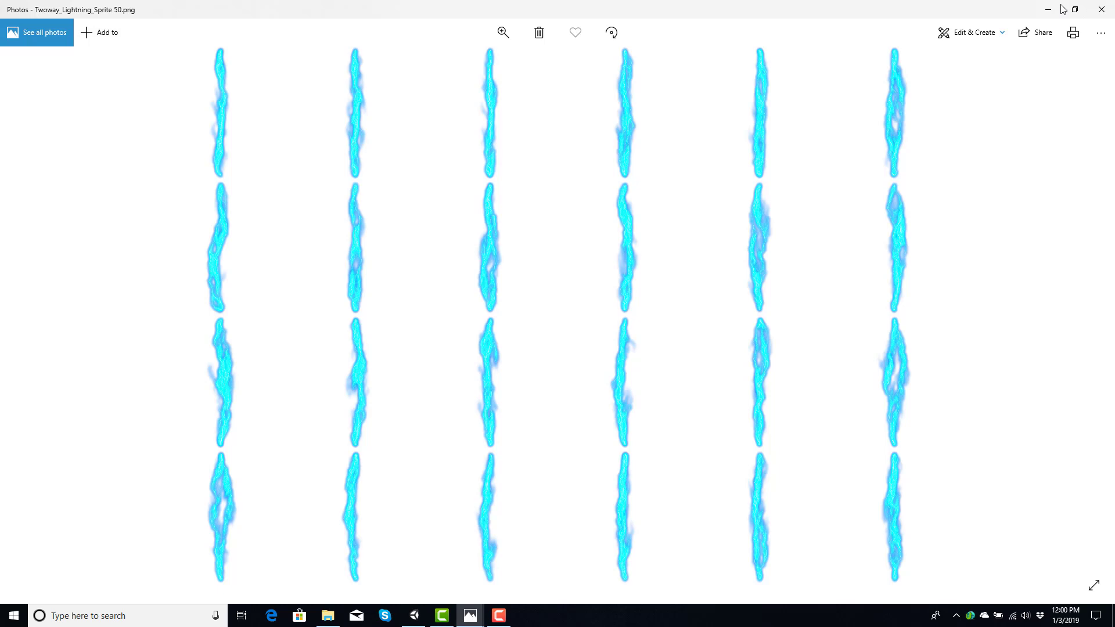
click(1102, 10)
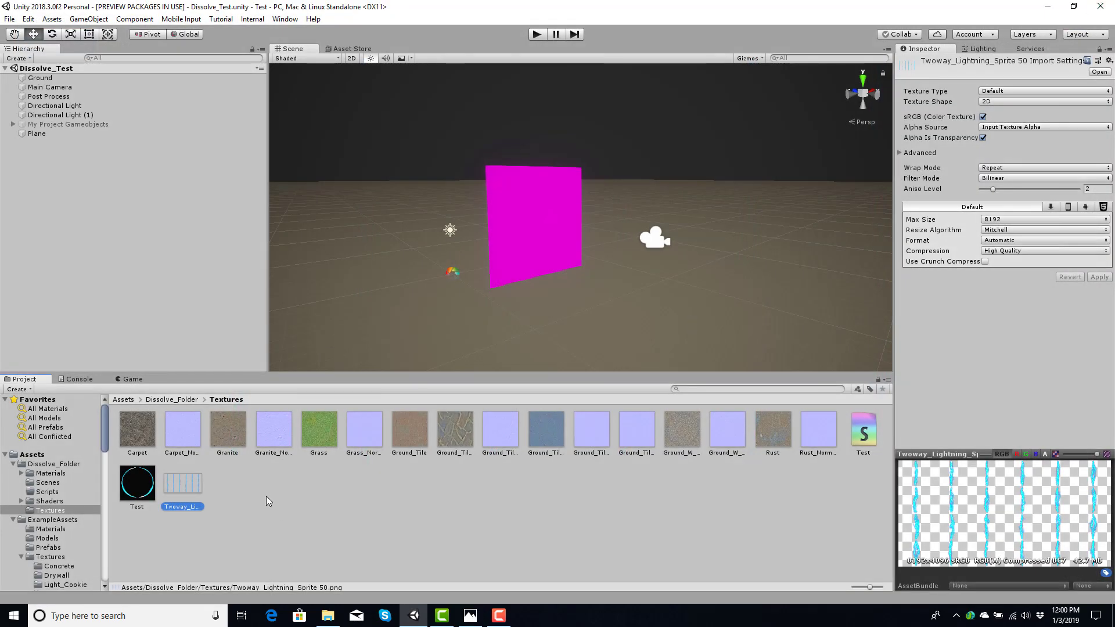
click(266, 497)
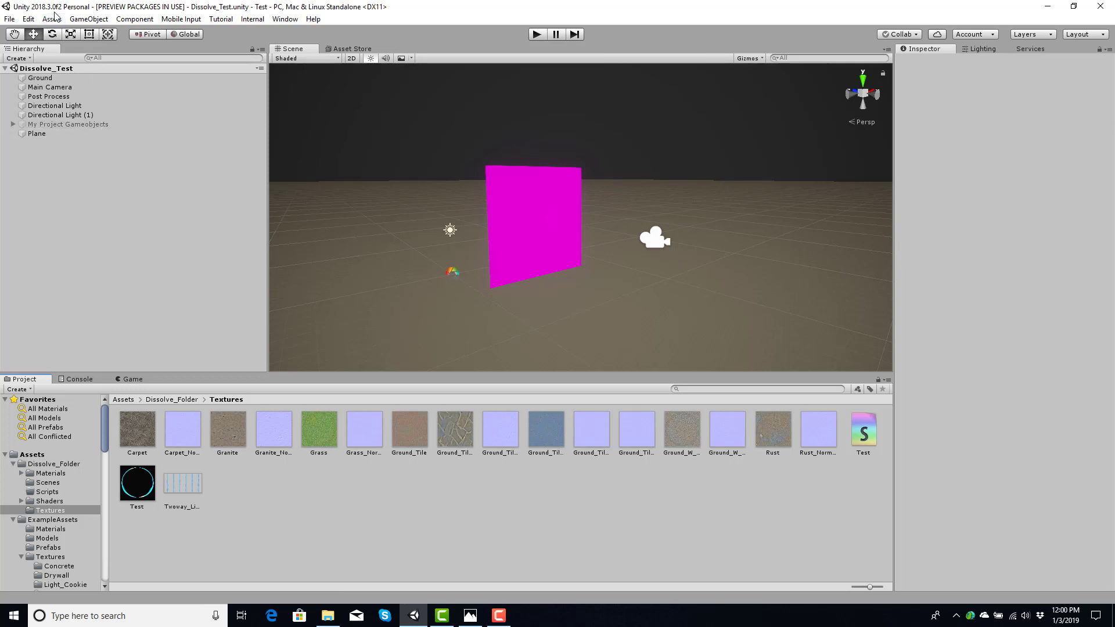
Step: Create a PBR Graph shader named Anim in the Textures folder
right_click(246, 505)
mouse_move(308, 235)
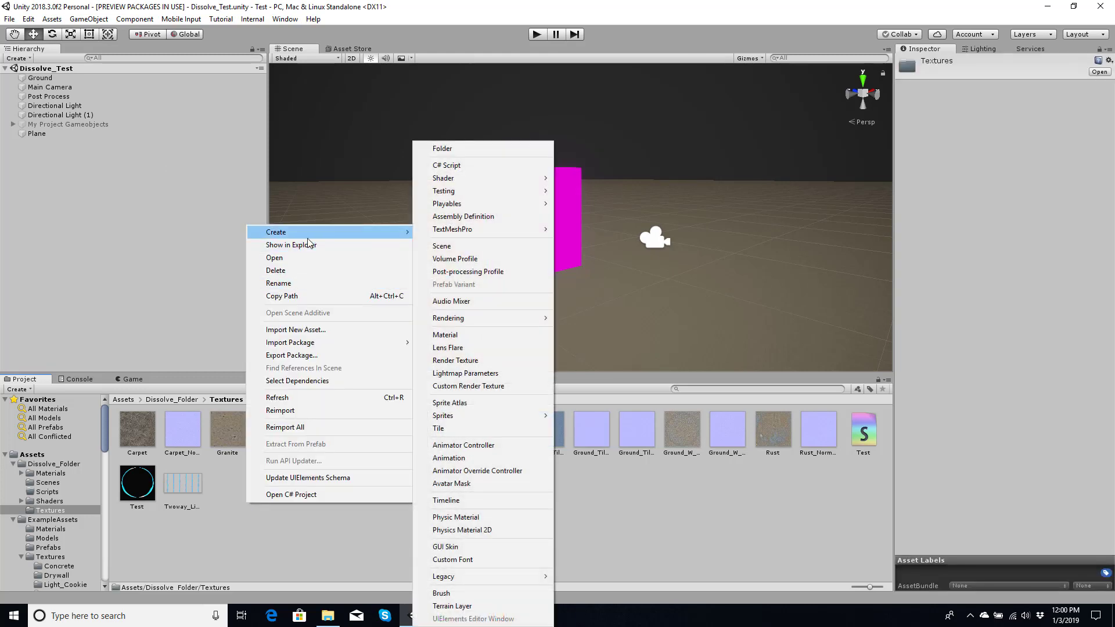
mouse_move(494, 178)
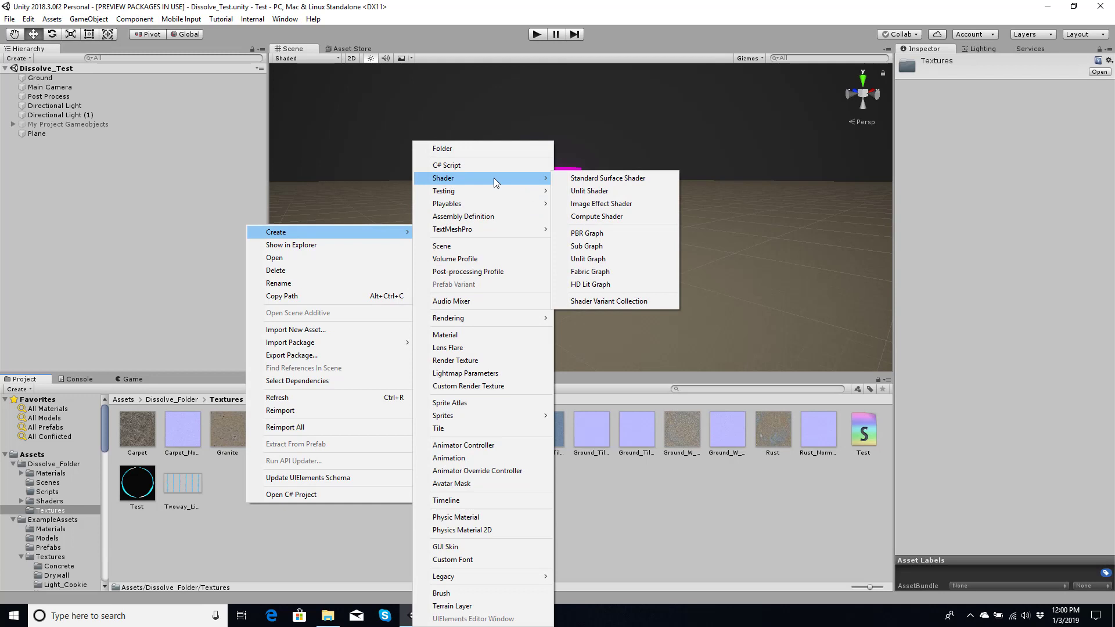
click(587, 233)
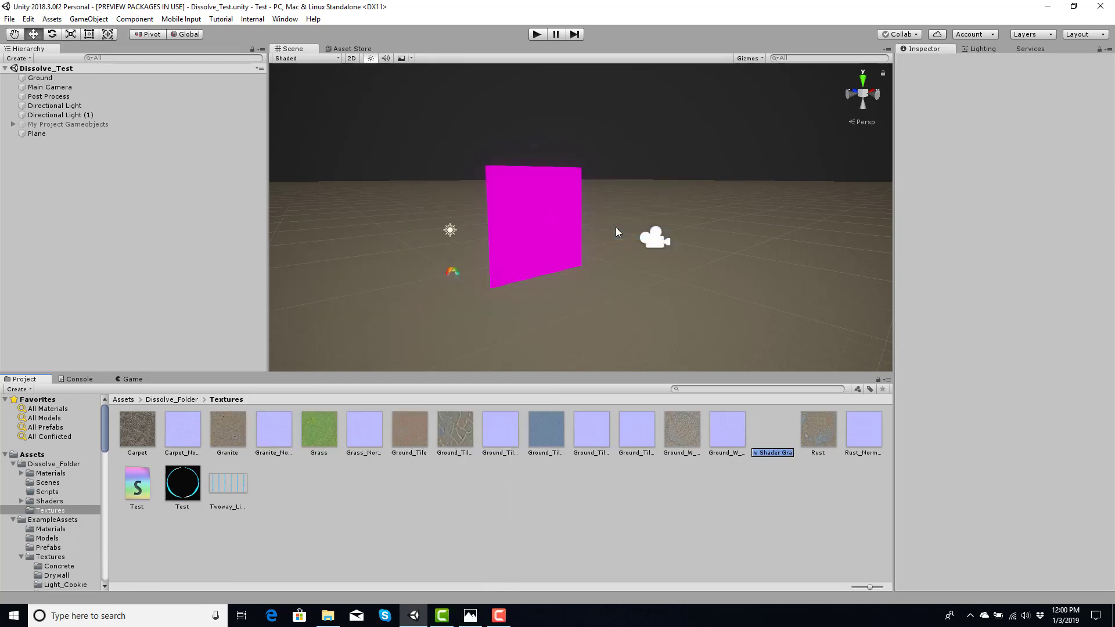
text(Anim)
key(Return)
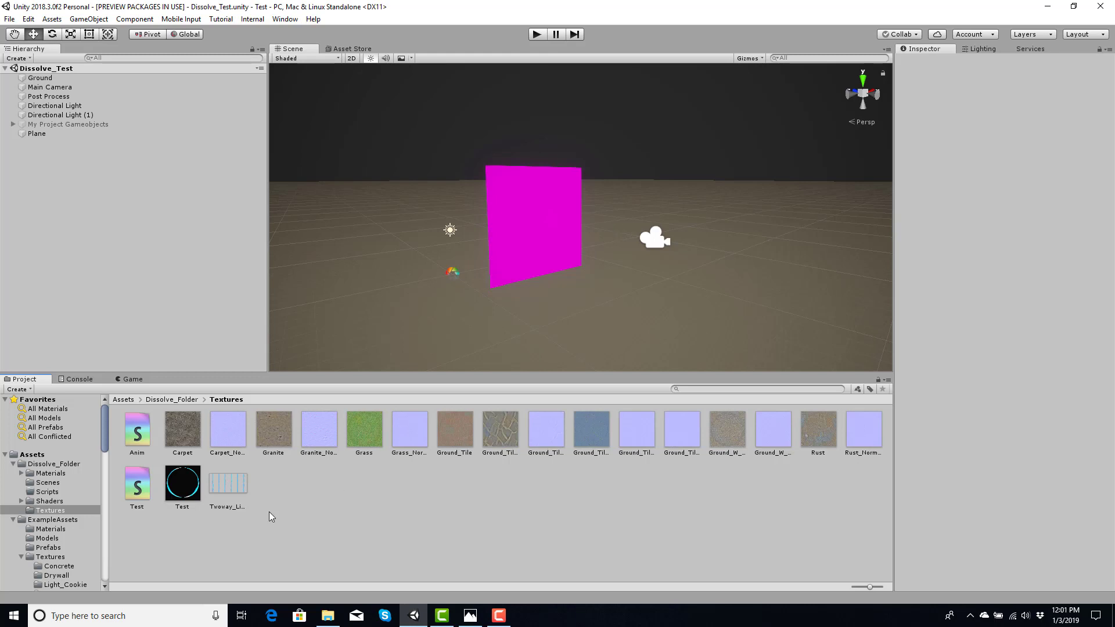
Step: Create a material named Texture from the Anim shader graph and apply it to the upright magenta plane in the scene
right_click(135, 433)
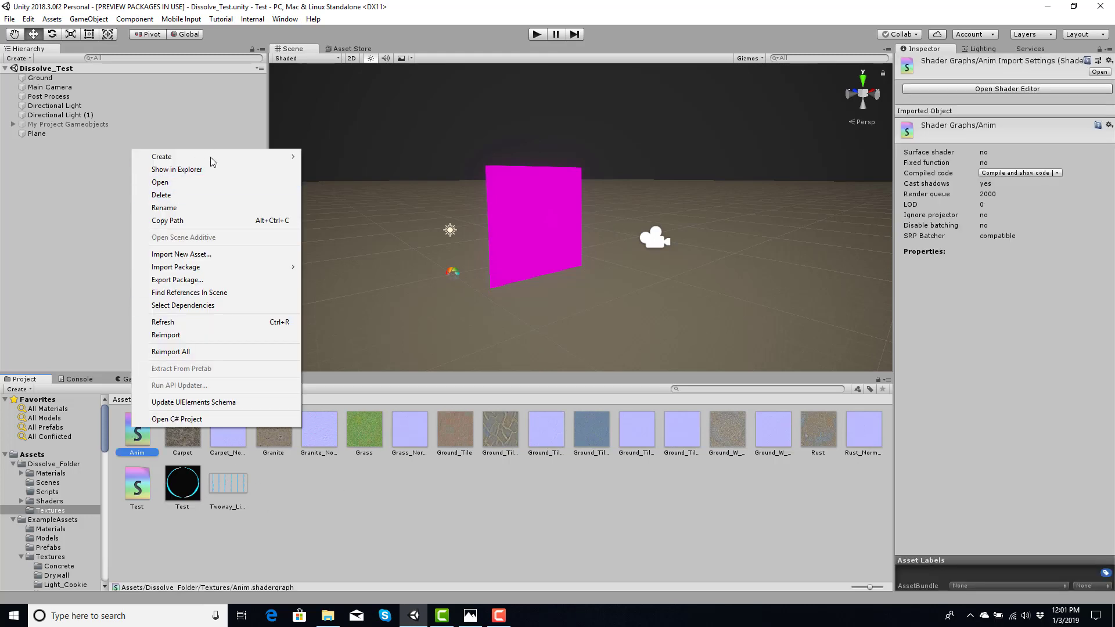
mouse_move(212, 158)
click(390, 335)
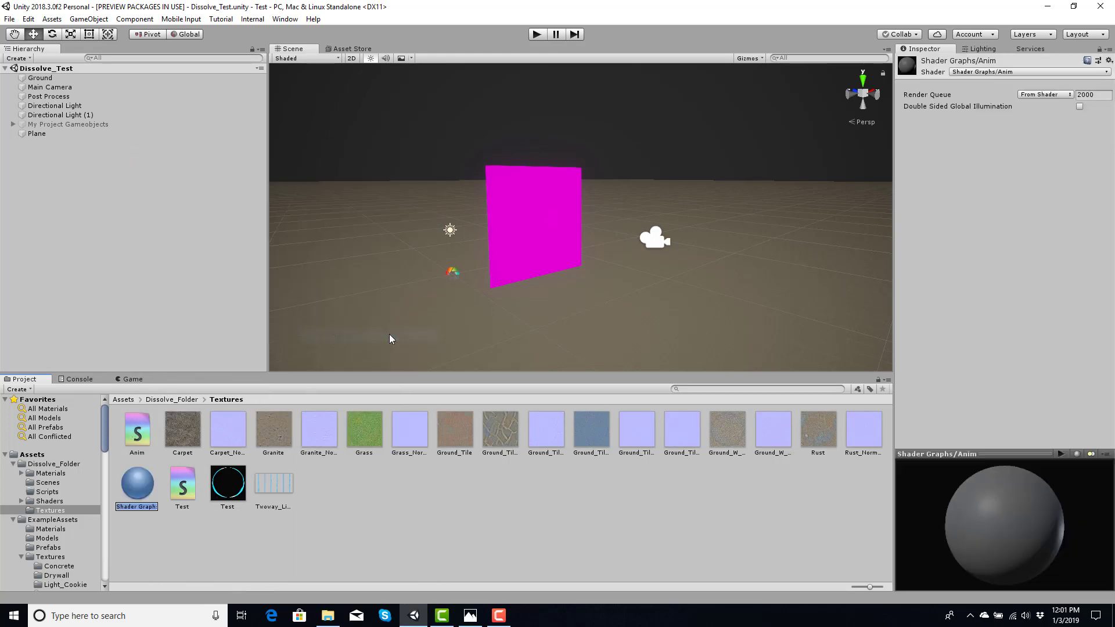
text(Texture)
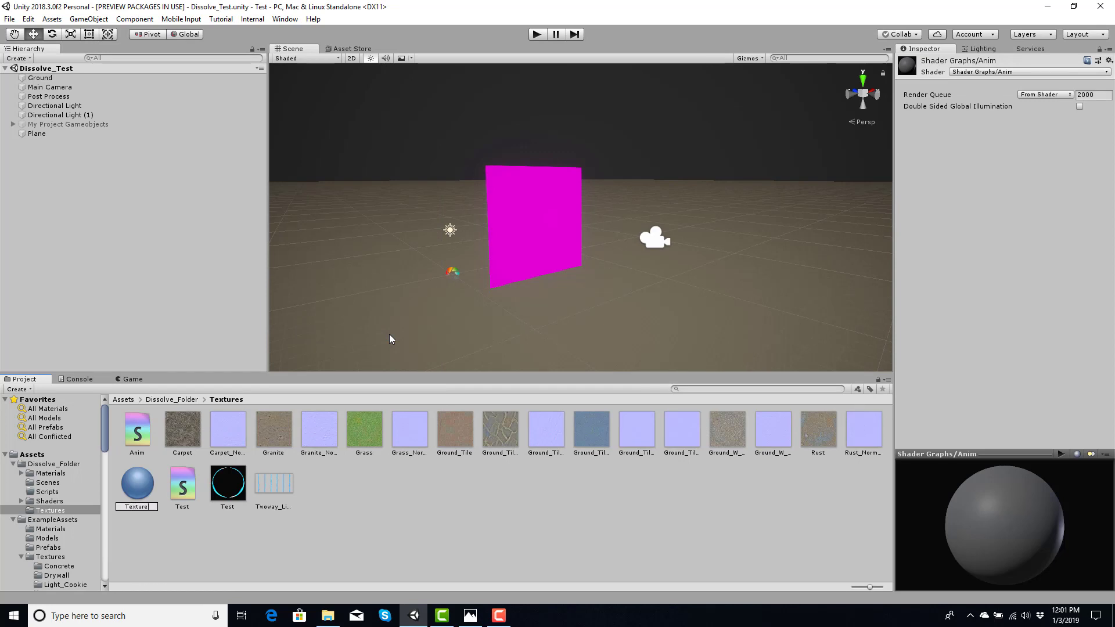
key(Return)
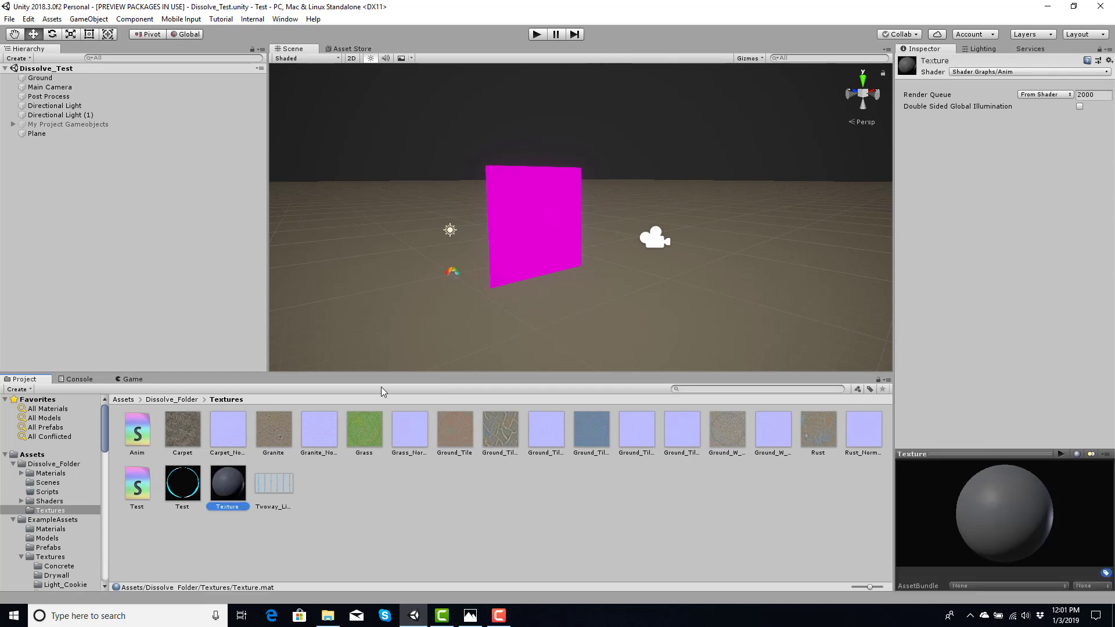
drag(227, 494, 535, 197)
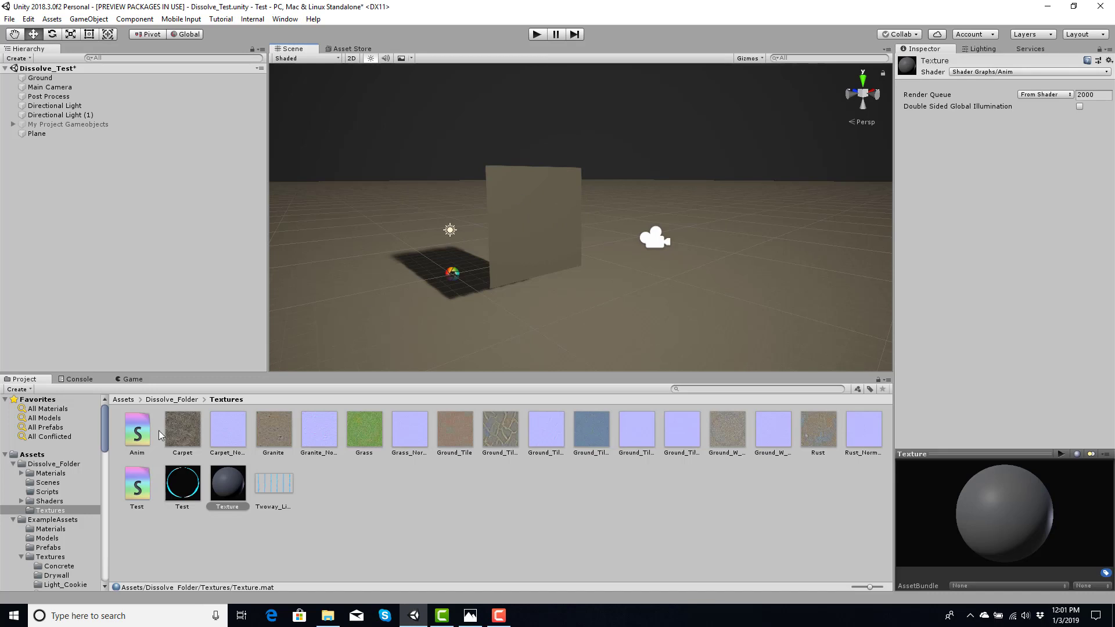
Step: Open the Anim shader graph for editing and add a Vector1 property named Width
double_click(130, 447)
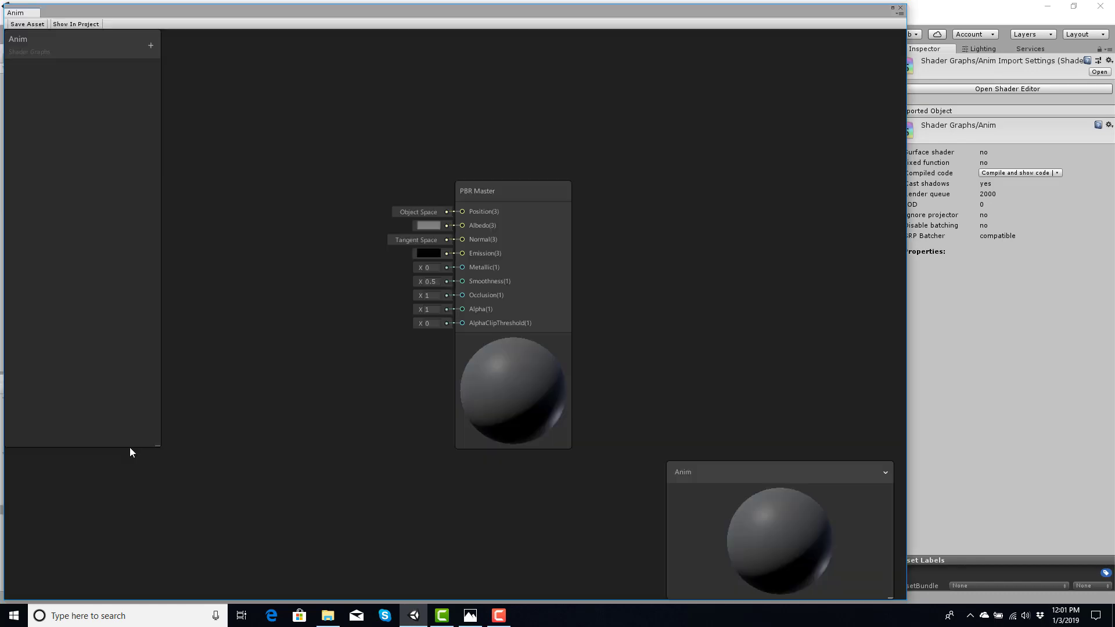
middle_drag(278, 206, 569, 195)
click(150, 50)
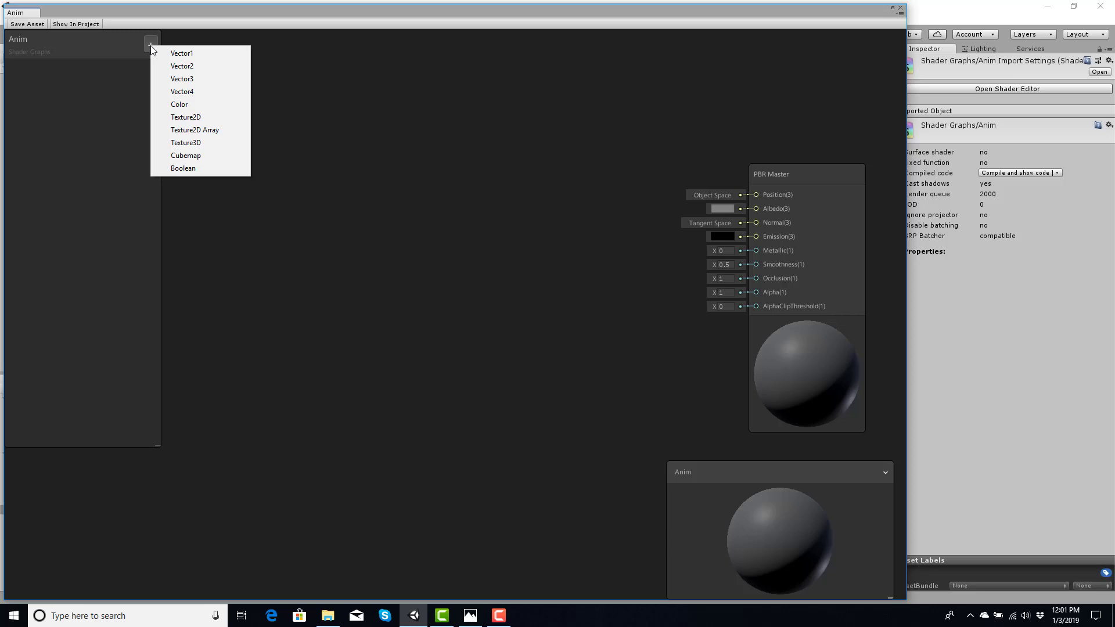
click(177, 54)
text(W)
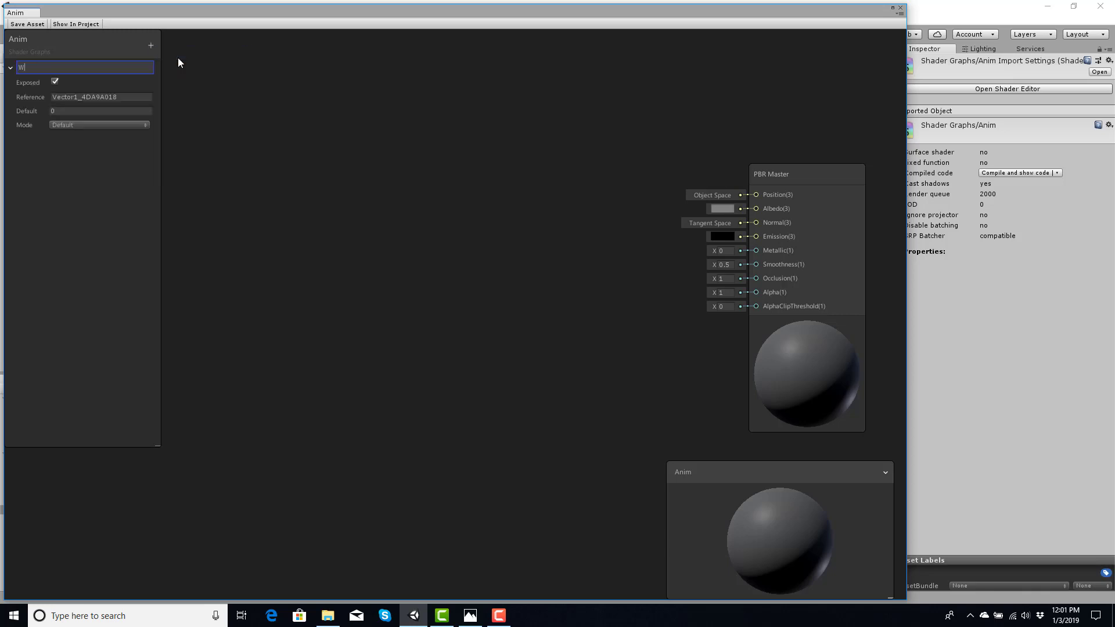
text(idth)
key(Return)
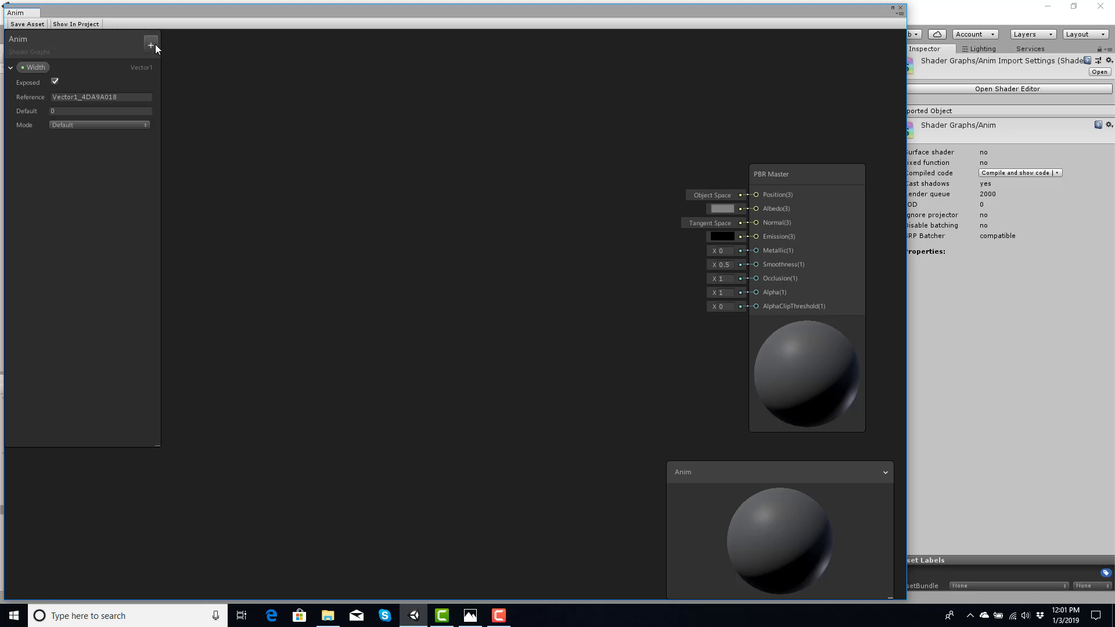
Step: Add a second Vector1 property named Height to the Anim graph
click(155, 44)
click(186, 55)
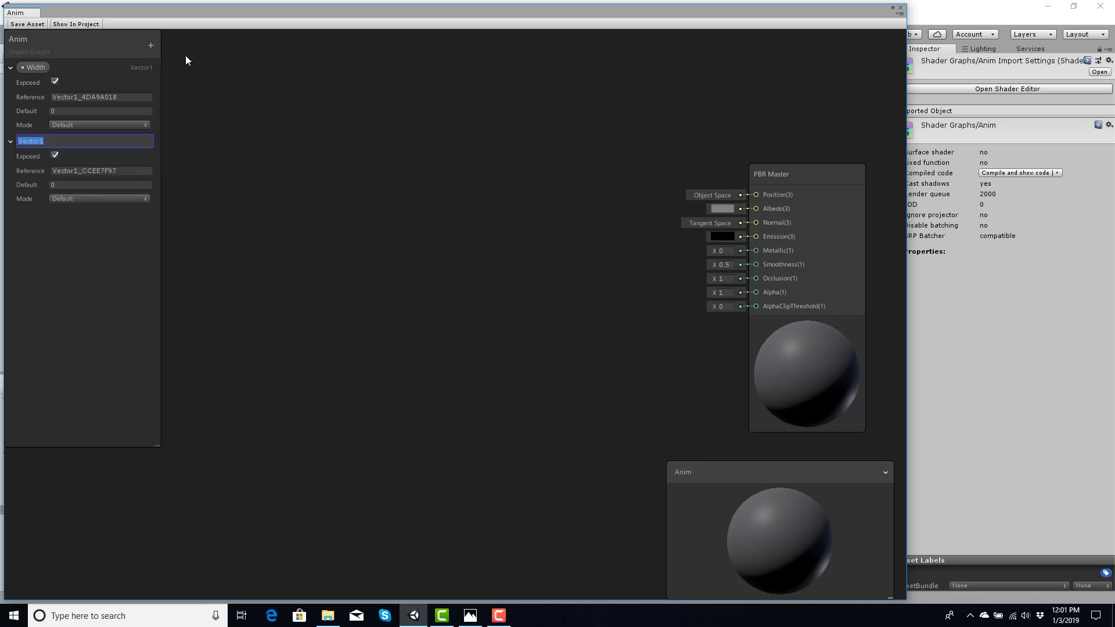
text(Height)
key(Return)
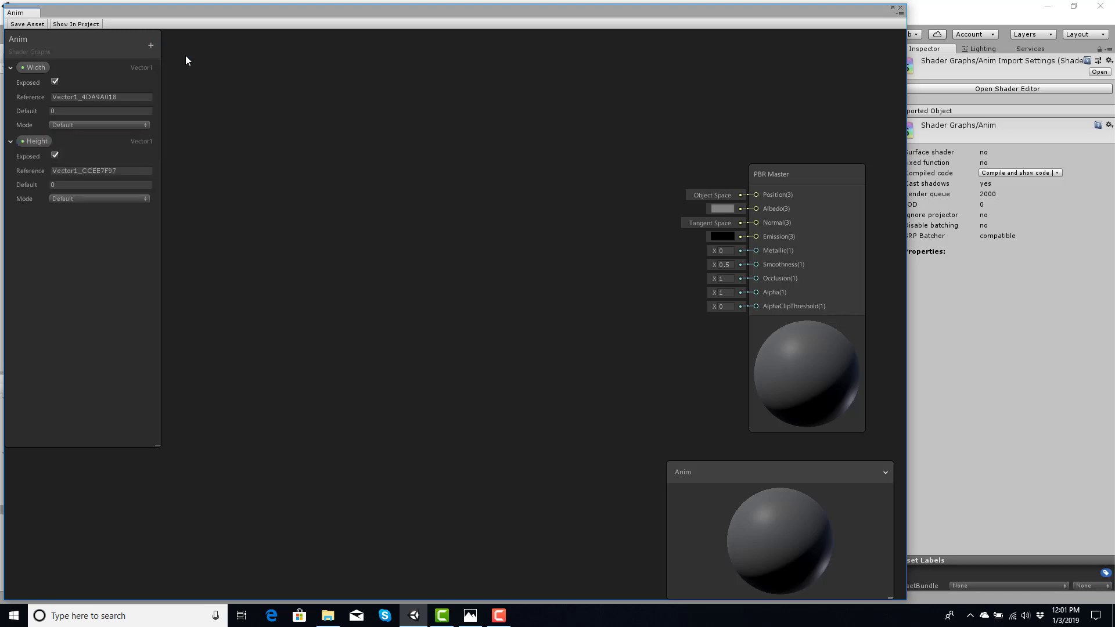
Step: Add a Texture2D property named Texture with Twoway_Lightning_Sprite 50 as its default texture
click(151, 47)
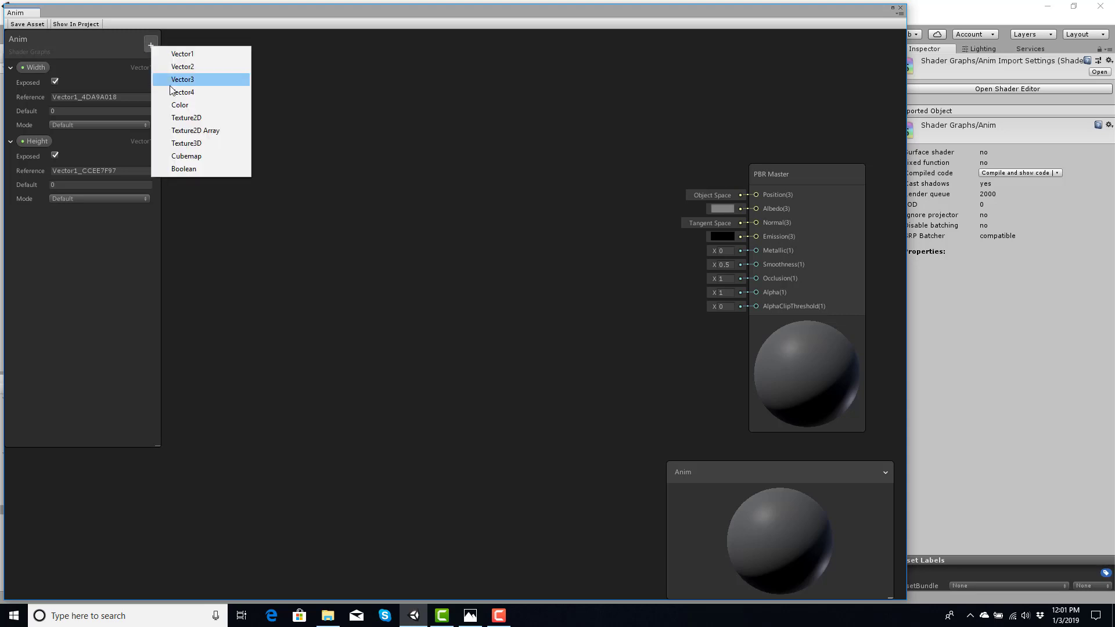
click(182, 119)
text(Texture)
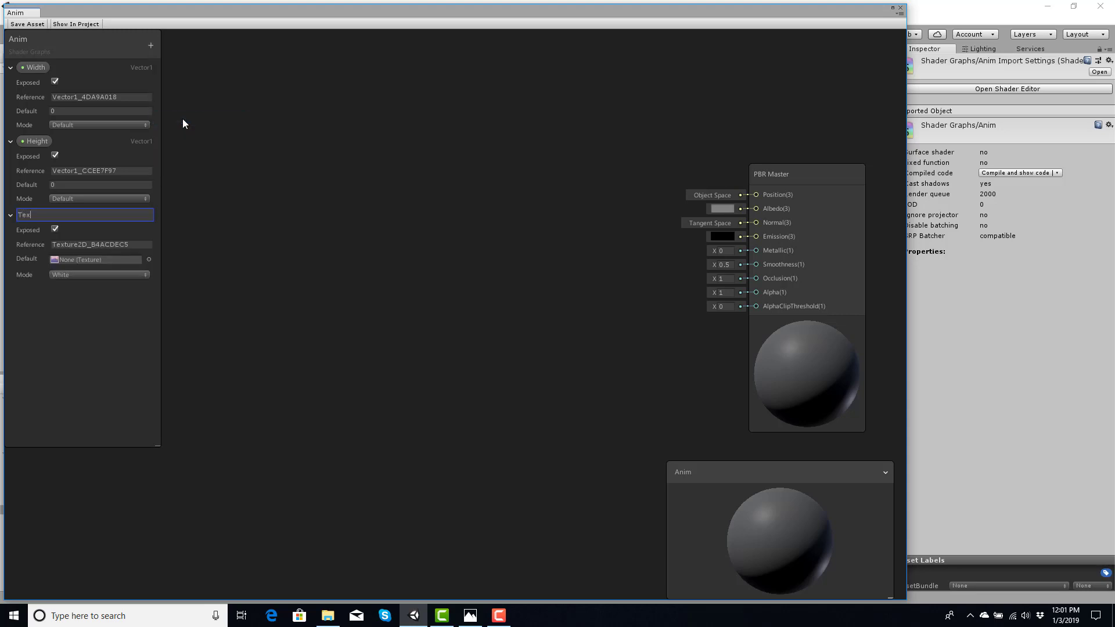
key(Return)
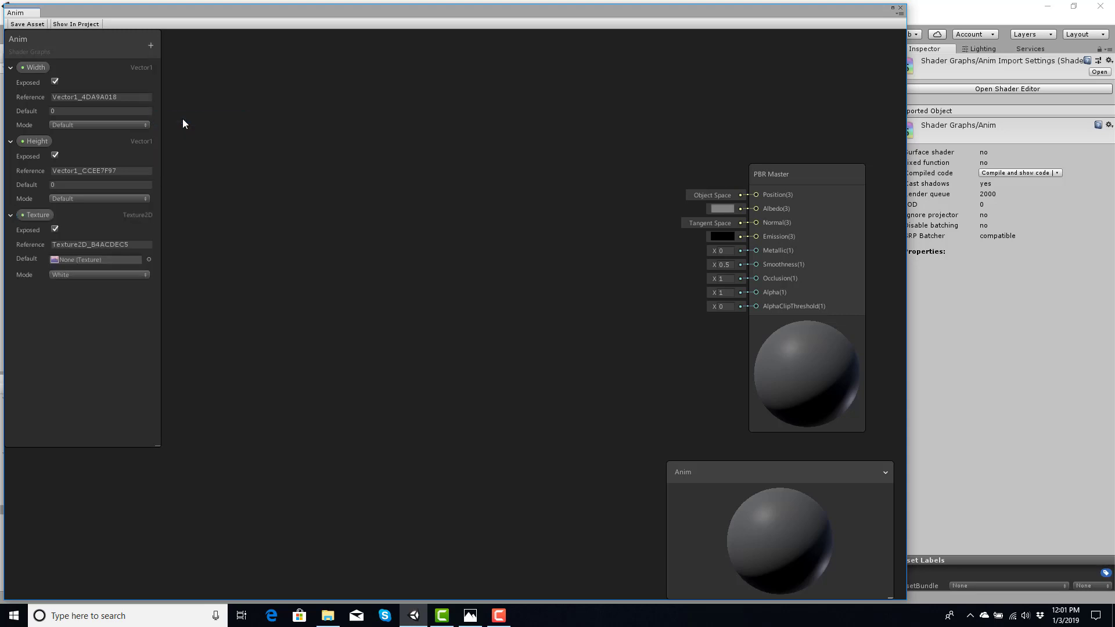
click(150, 259)
text(tw)
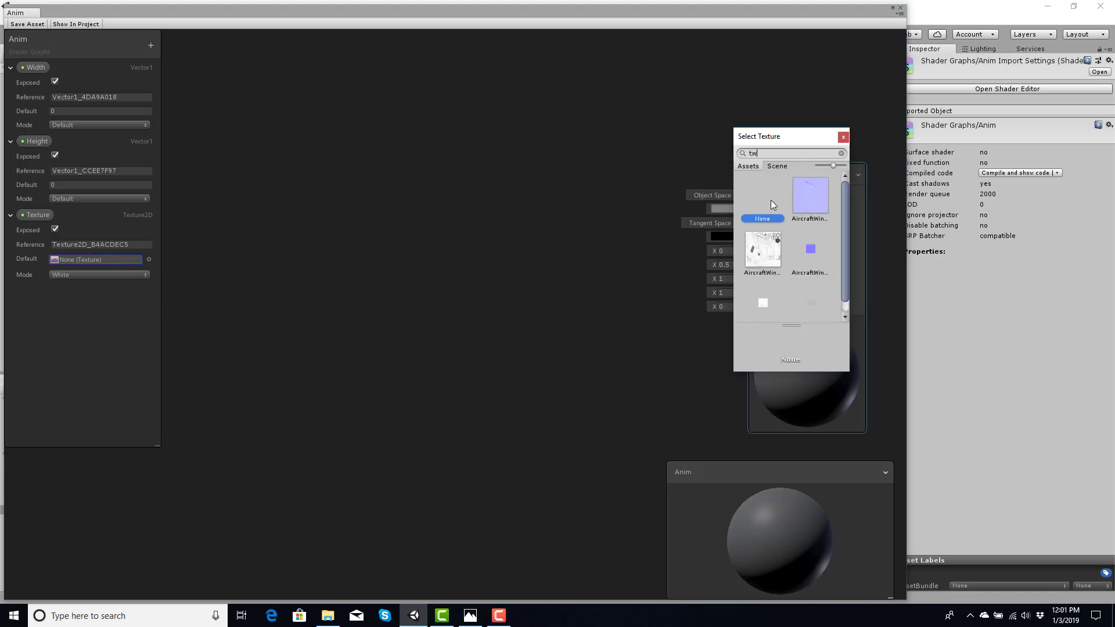
text(o)
click(812, 205)
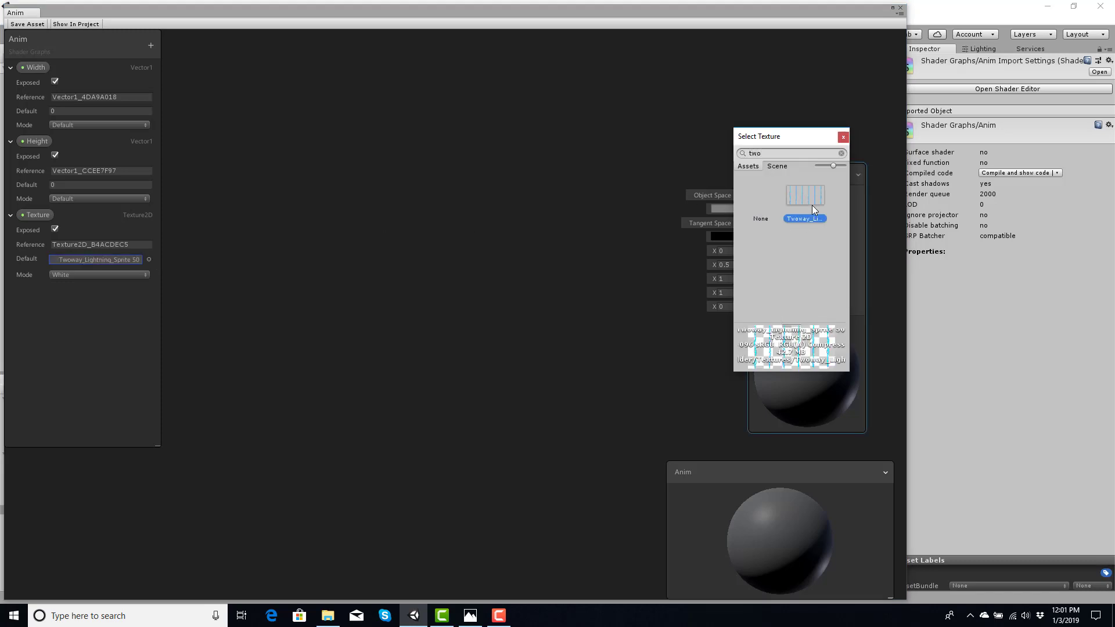
click(103, 327)
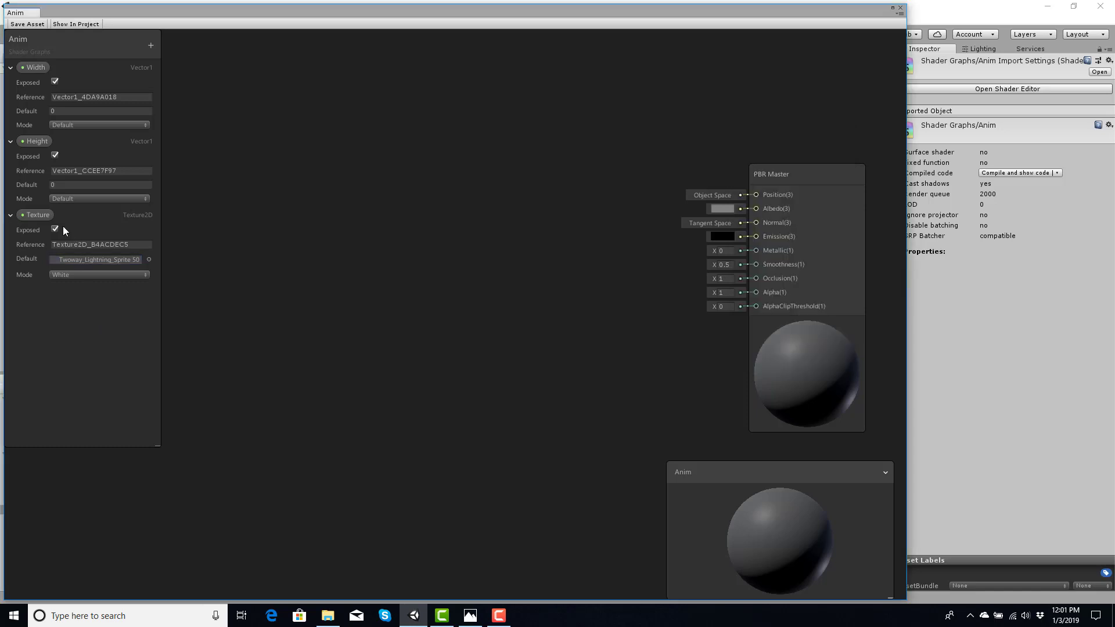
Step: Place property nodes for Texture, Width and Height in the graph, with Width above Height
drag(380, 127, 380, 127)
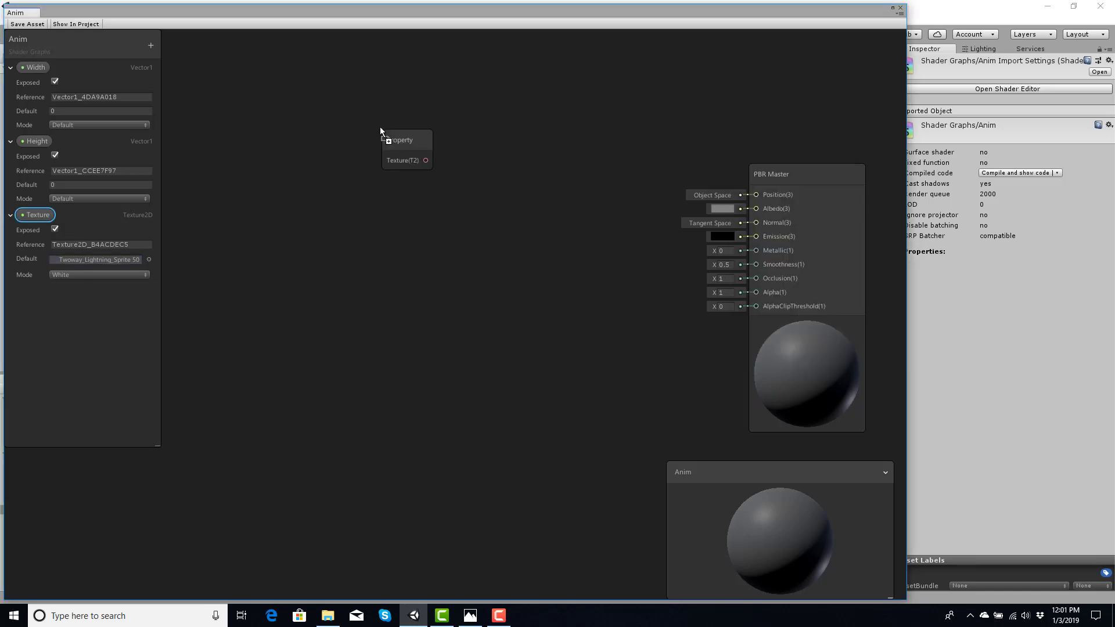
drag(34, 71, 235, 168)
drag(18, 141, 235, 277)
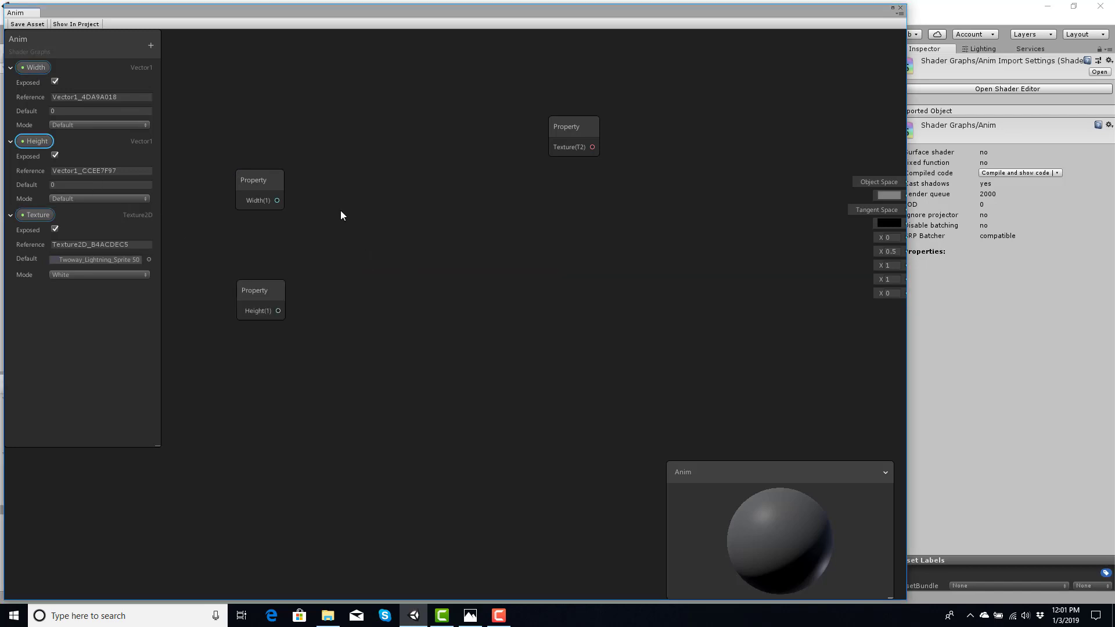
Step: Add a Flipbook node to the graph and arrange the Width and Height property nodes beside its inputs
right_click(375, 218)
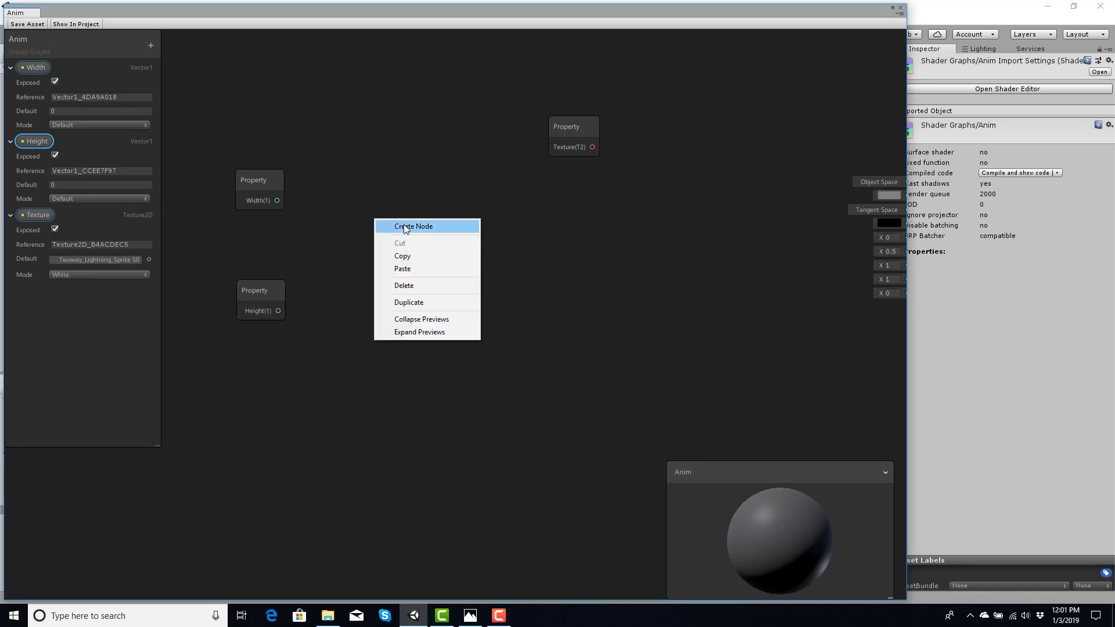
click(404, 225)
text(fi)
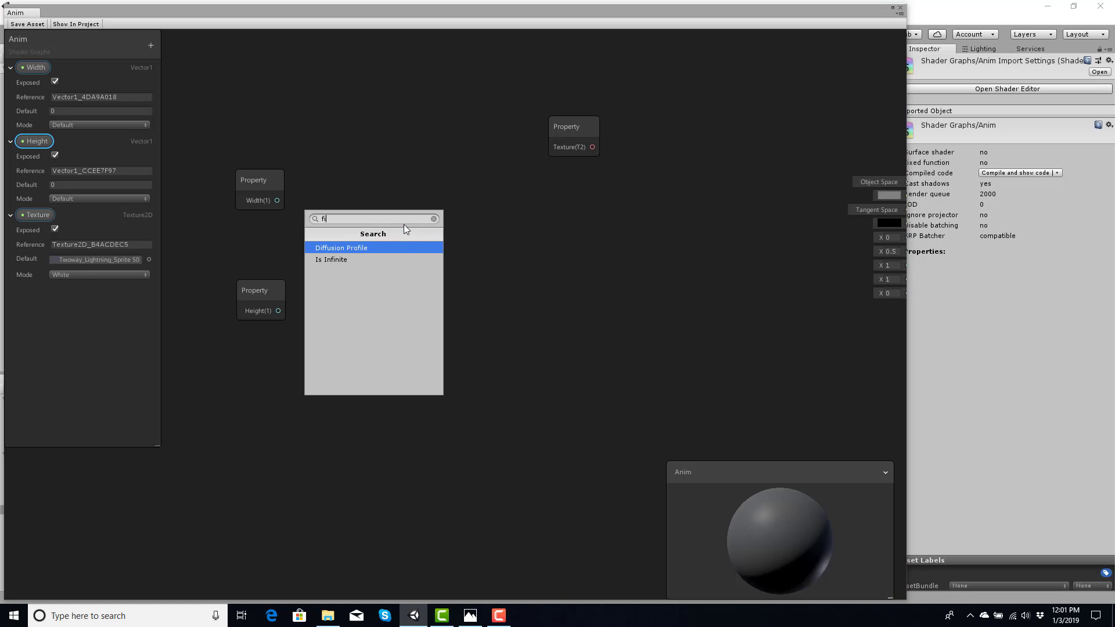
key(BackSpace)
text(li)
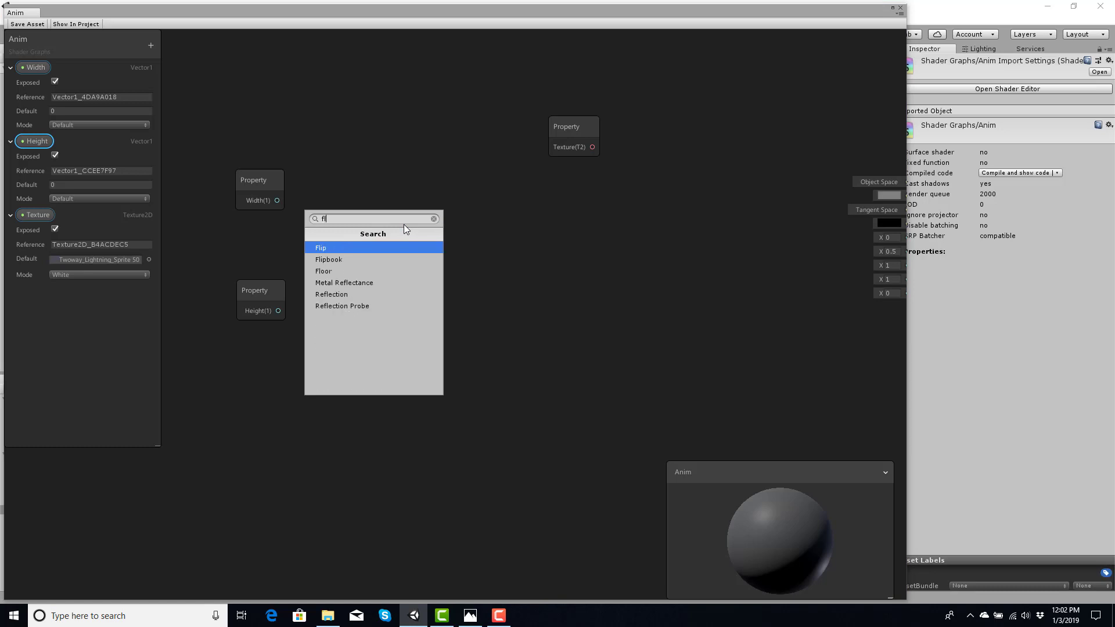
click(361, 259)
key(f)
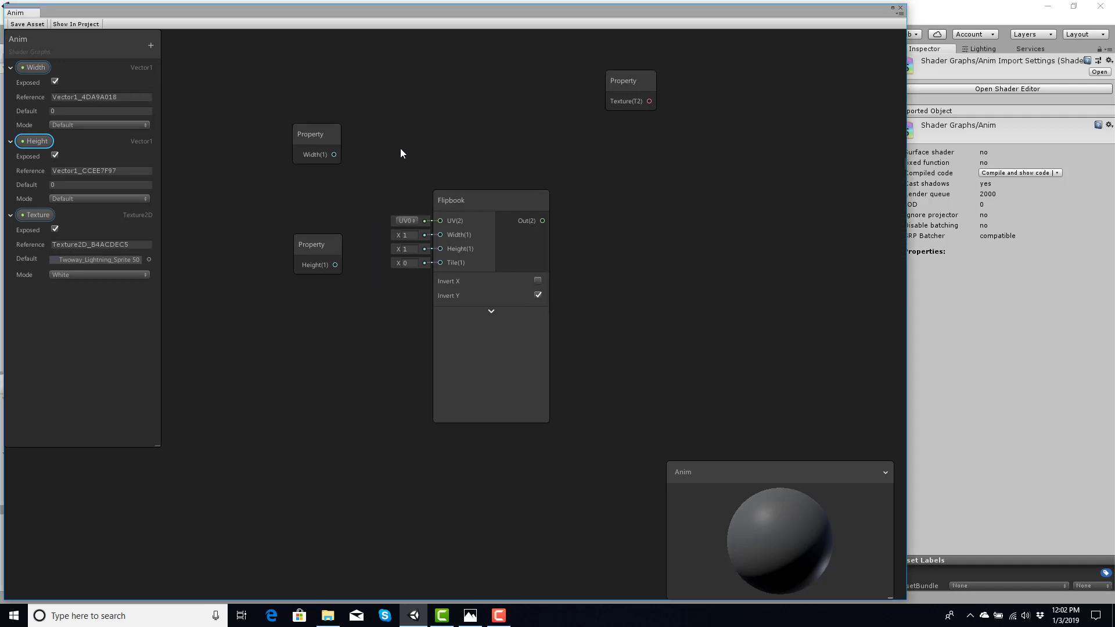
drag(308, 224, 294, 252)
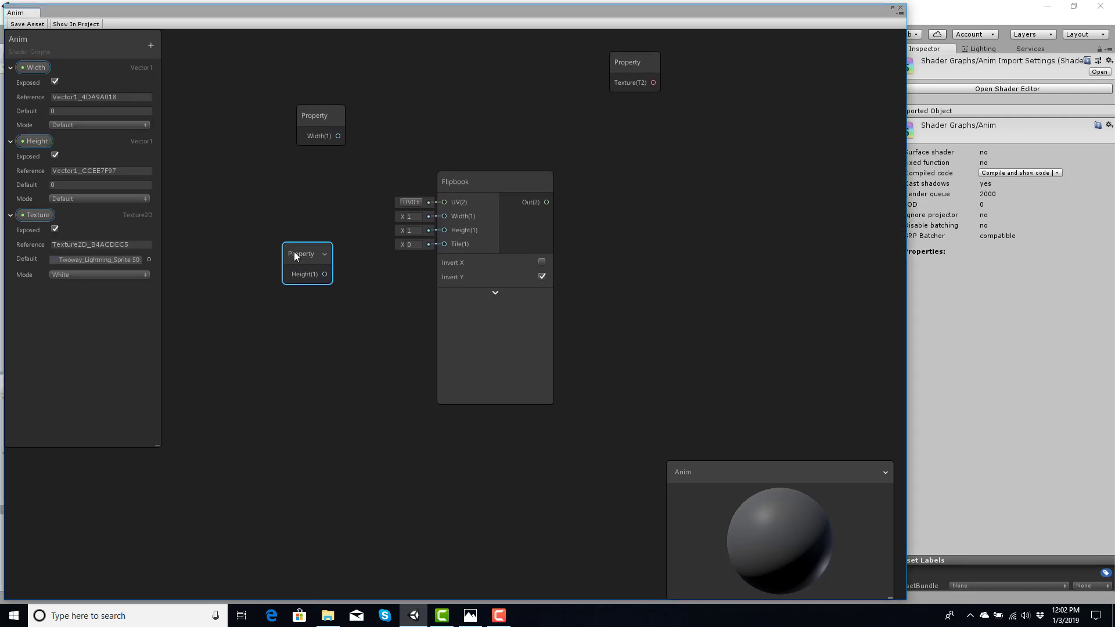
drag(314, 114, 298, 191)
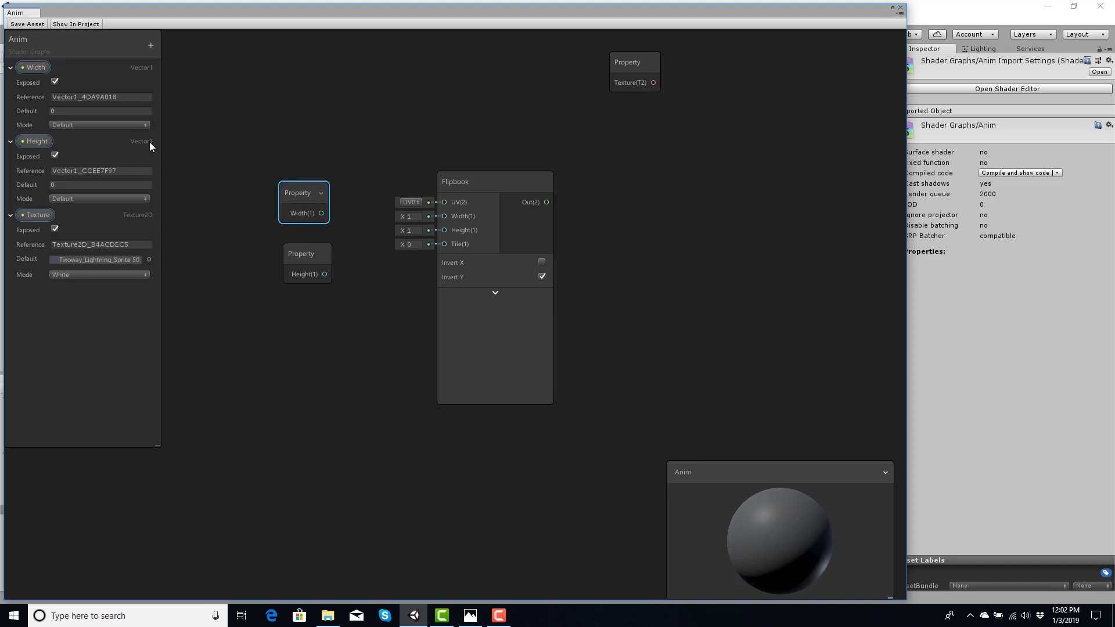
Step: Set the default value of the Width property to 6 and of the Height property to 4
click(66, 110)
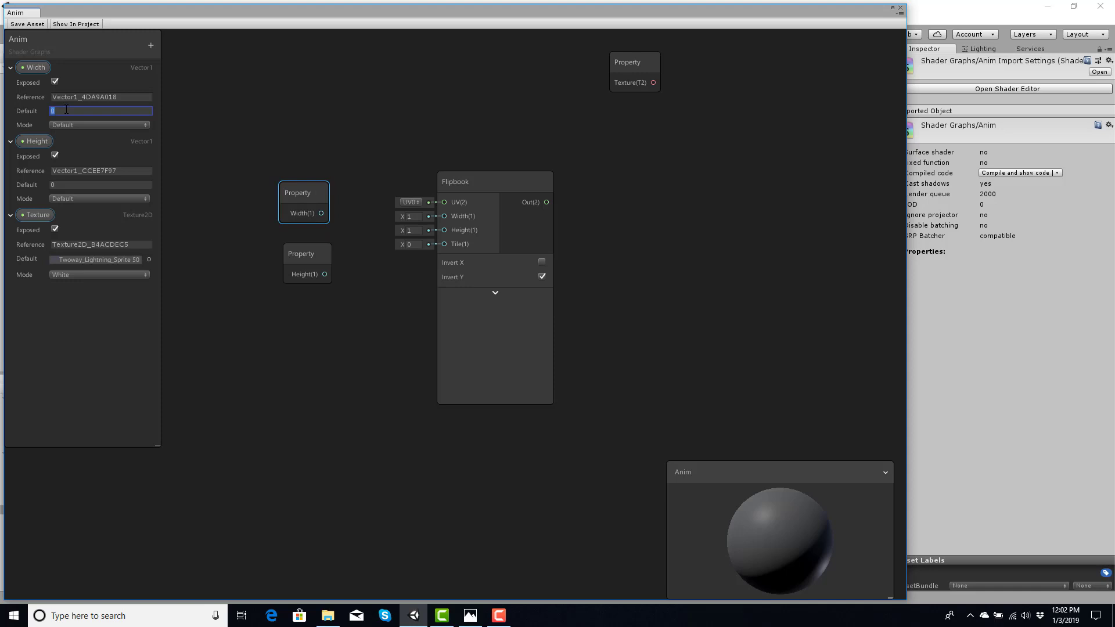
text(6)
key(Tab)
key(Tab)
key(Tab)
text(4)
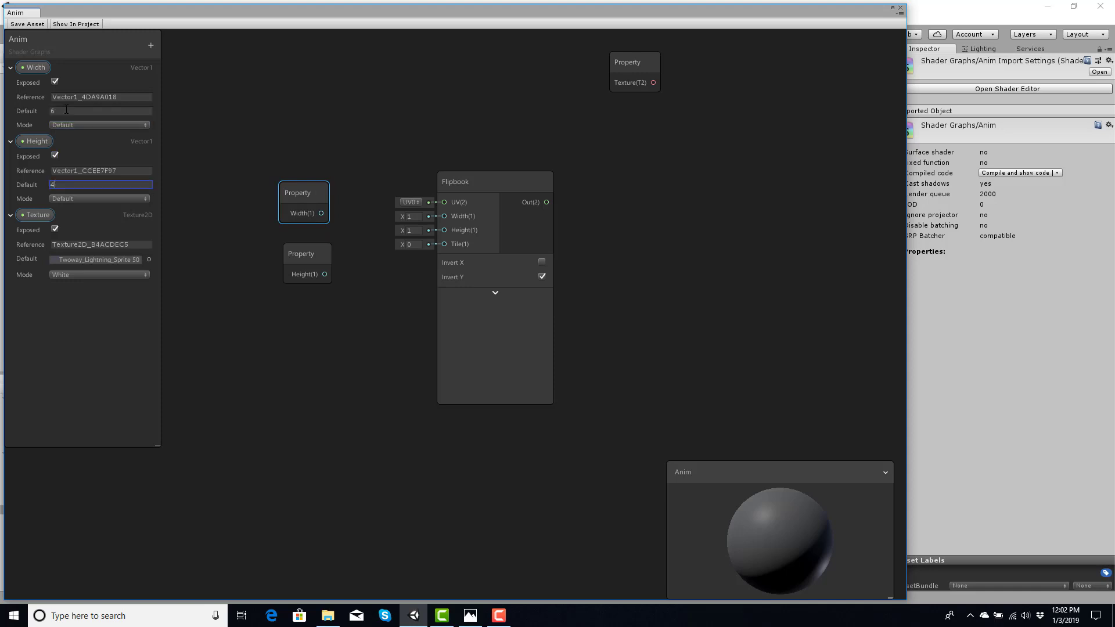
Step: Examine the rows and columns of frames in the lightning sprite sheet in Photos and return to the graph
click(466, 621)
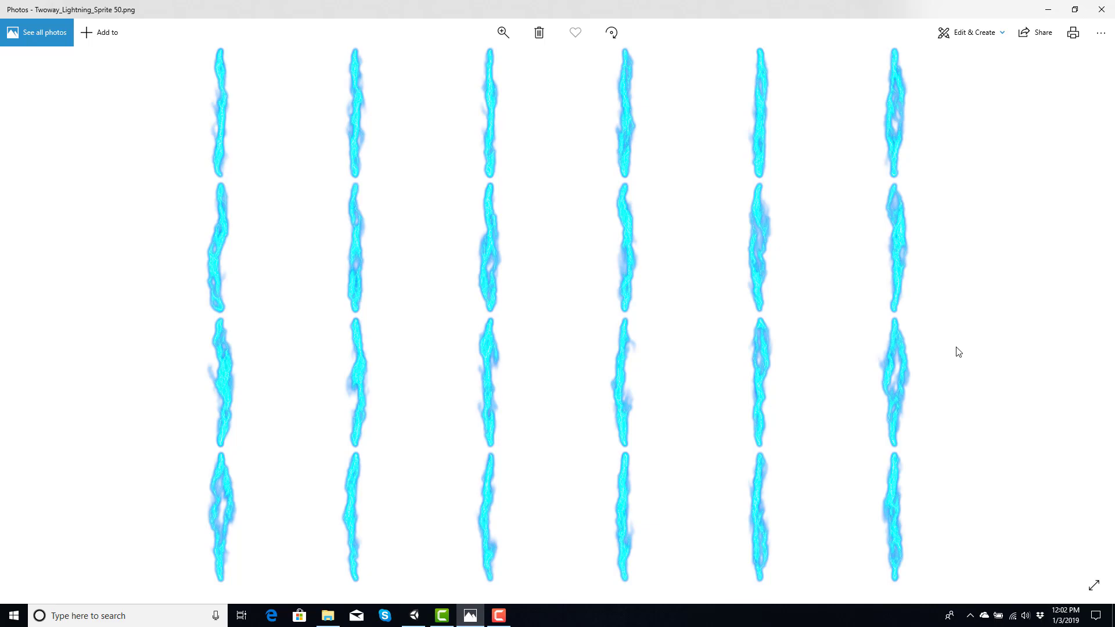
click(1047, 10)
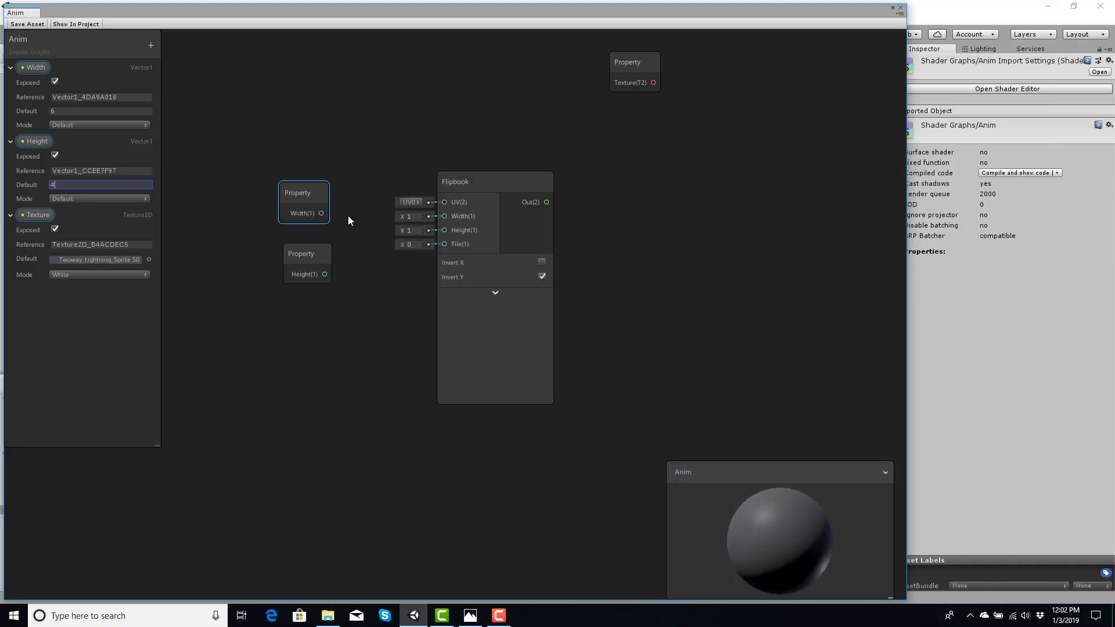
Step: Add a Vector1 property named Tilling
click(151, 45)
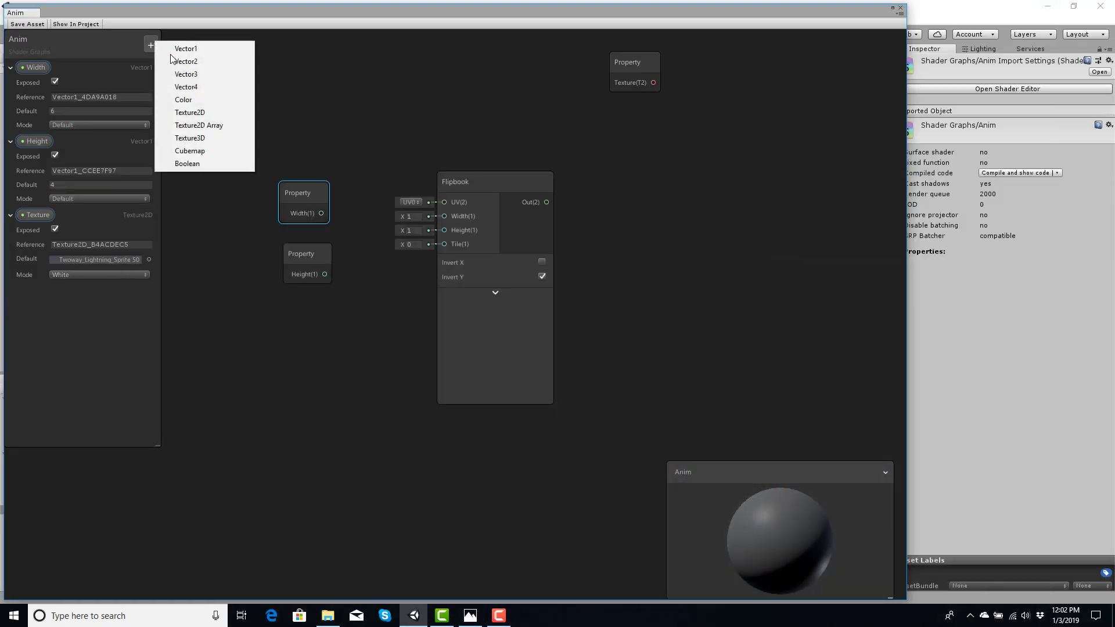
click(185, 50)
text(T)
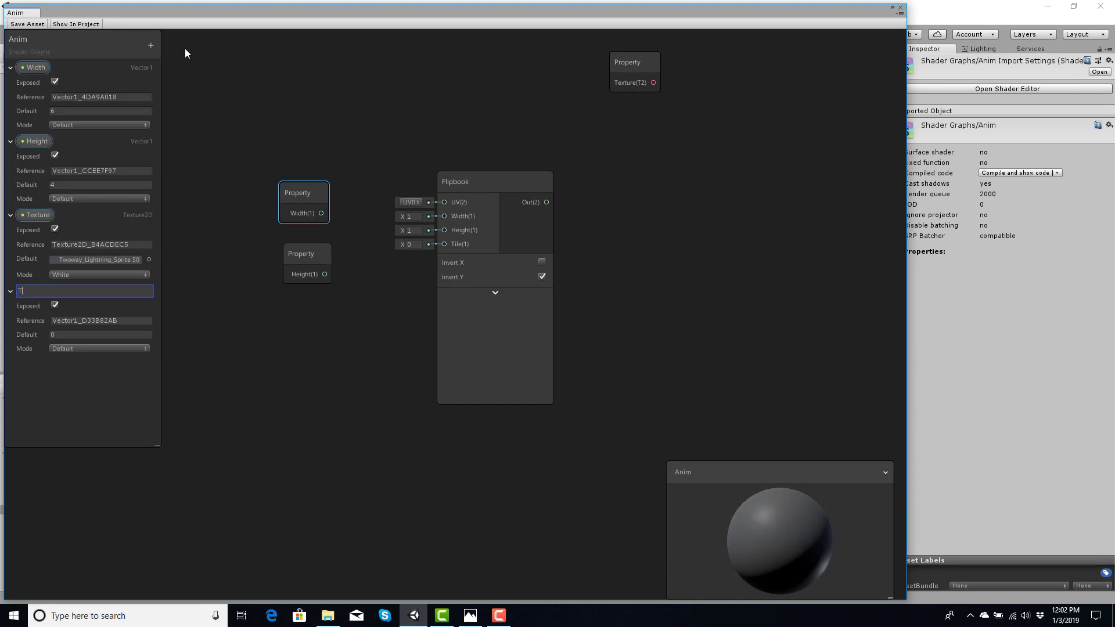
text(illing)
key(Return)
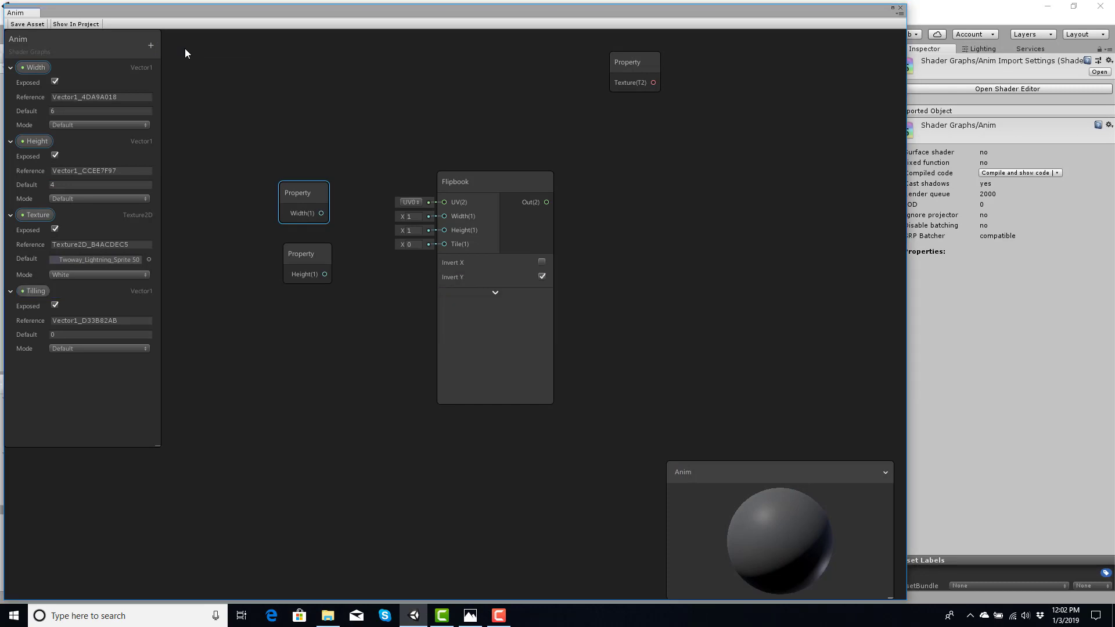
Step: Place a Tilling property node and connect Tilling, Height and Width to the Flipbook's Tile, Height and Width inputs
drag(31, 290, 445, 249)
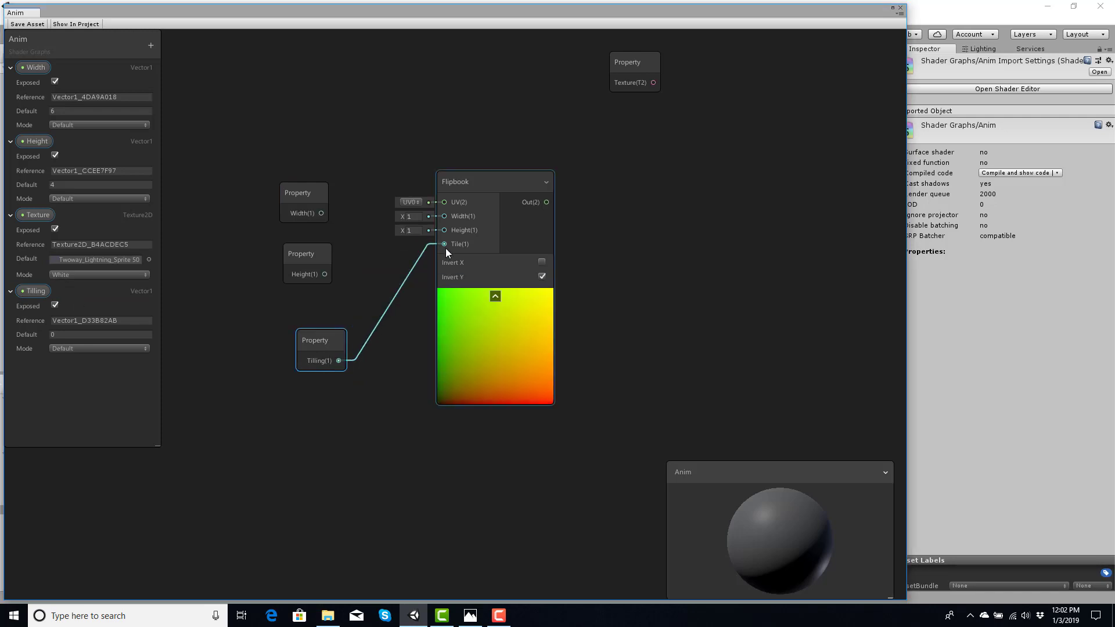
drag(325, 275, 448, 232)
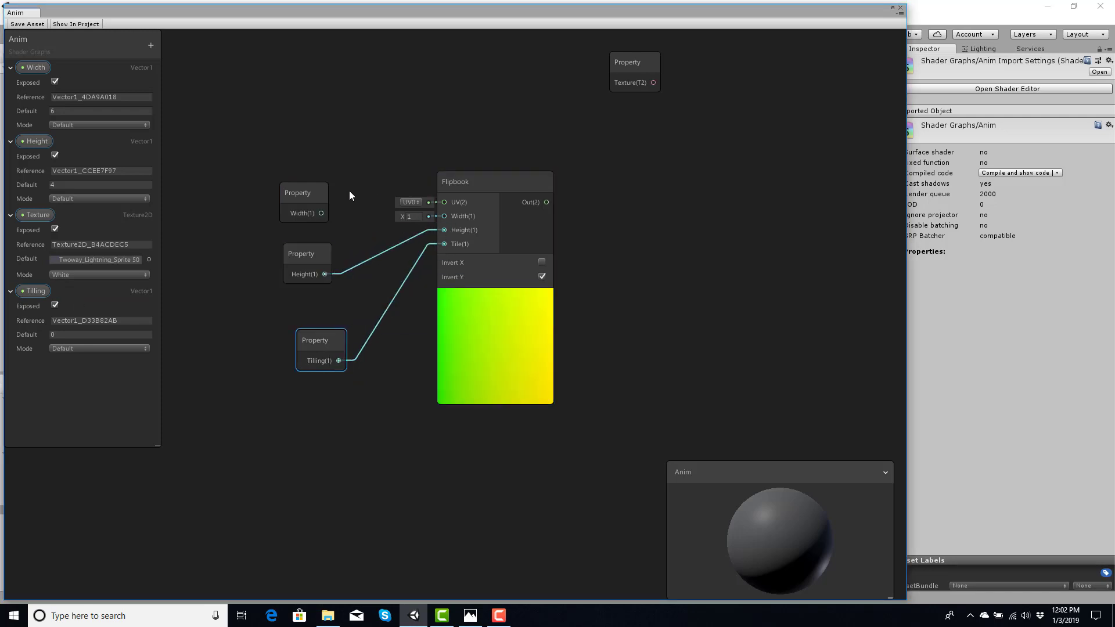
drag(322, 213, 444, 216)
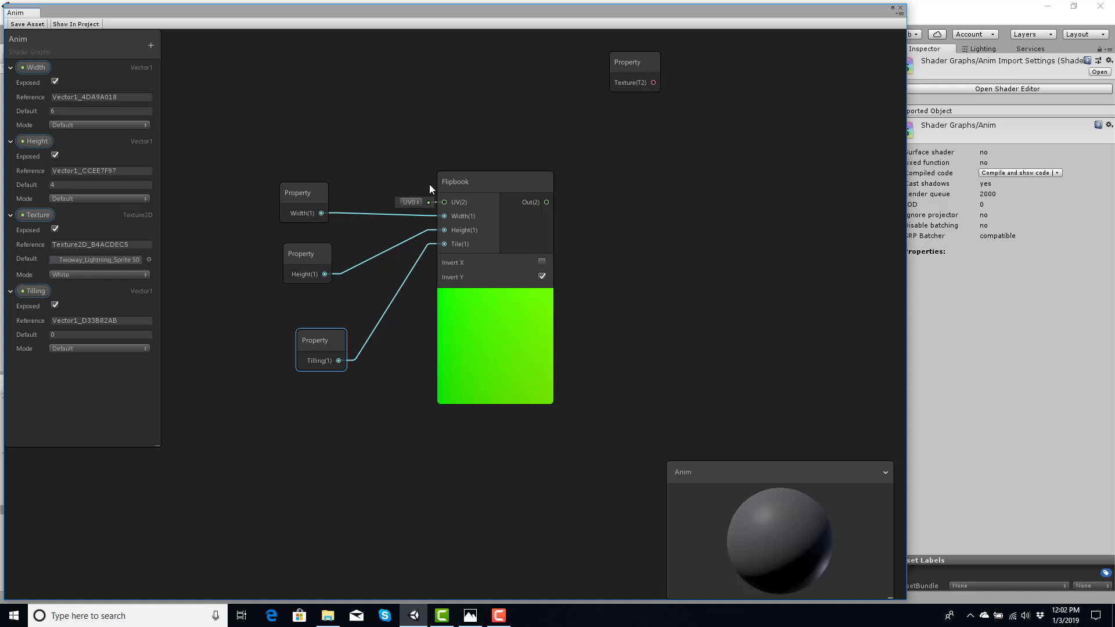
middle_drag(375, 138, 463, 186)
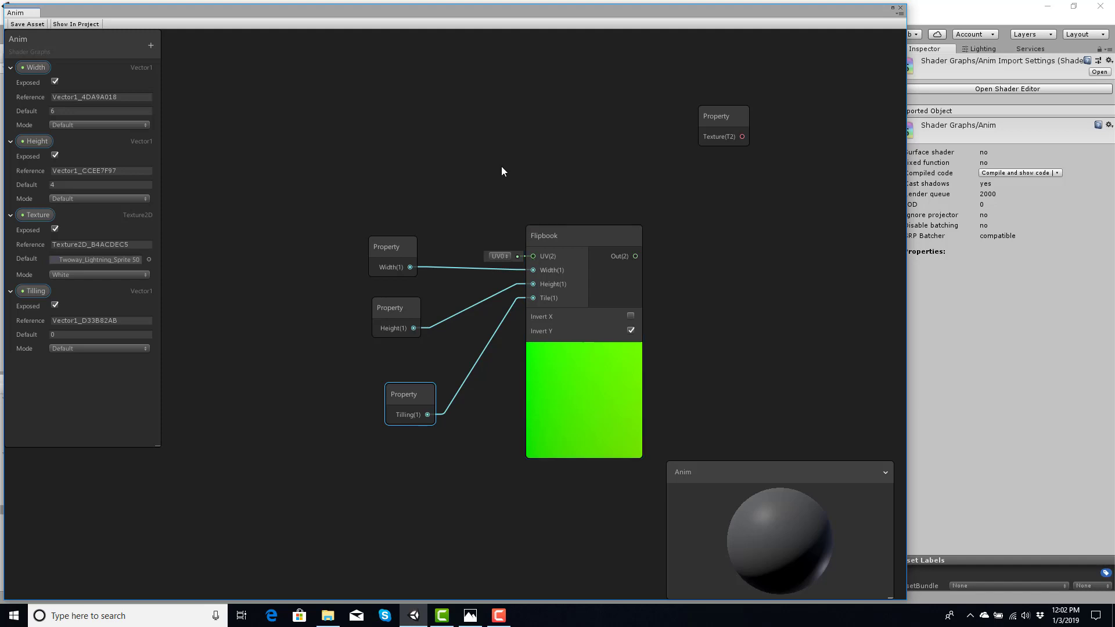
Step: Add a Sample Texture 2D node fed by the Texture property and connect the Flipbook output to its UV input
middle_drag(518, 168, 243, 204)
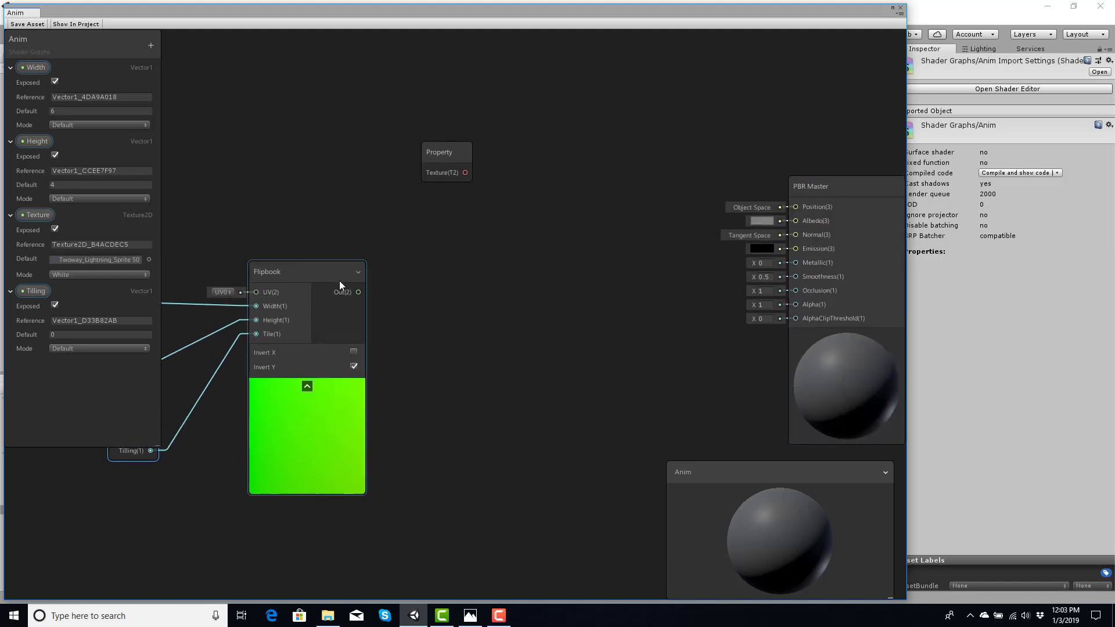
mouse_move(429, 163)
mouse_down()
mouse_move(357, 152)
mouse_move(424, 159)
mouse_up()
text(sam)
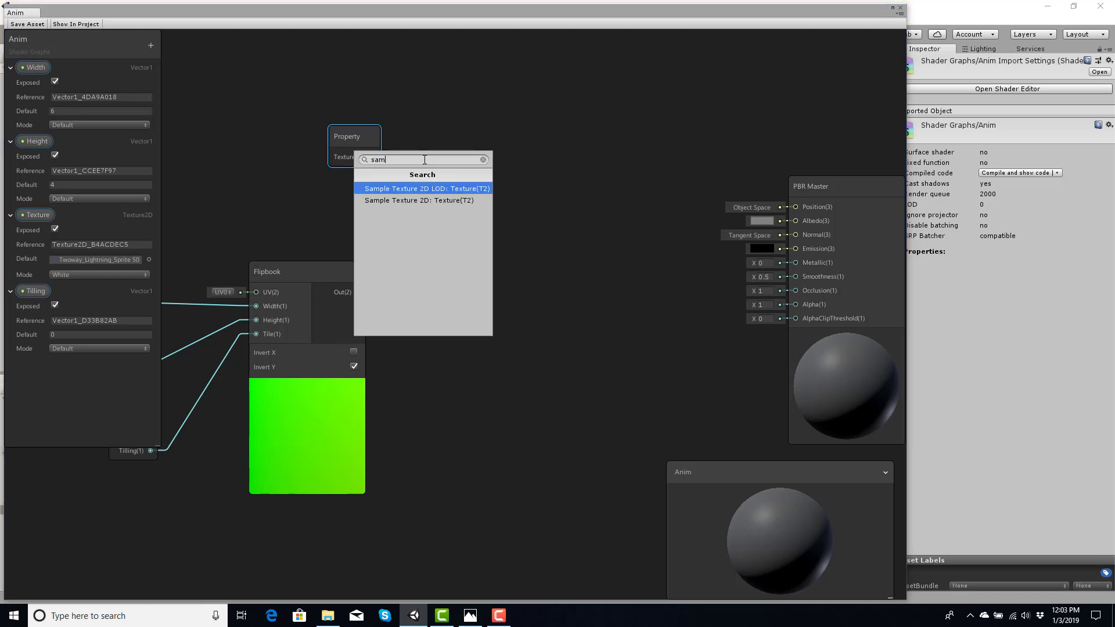
click(450, 201)
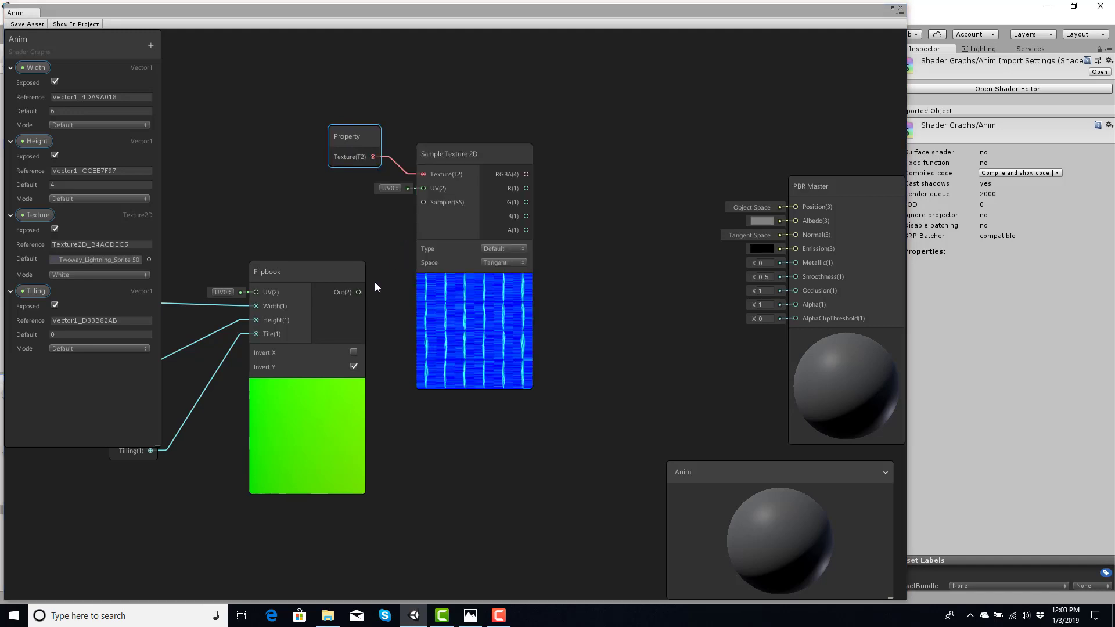
drag(358, 292, 424, 188)
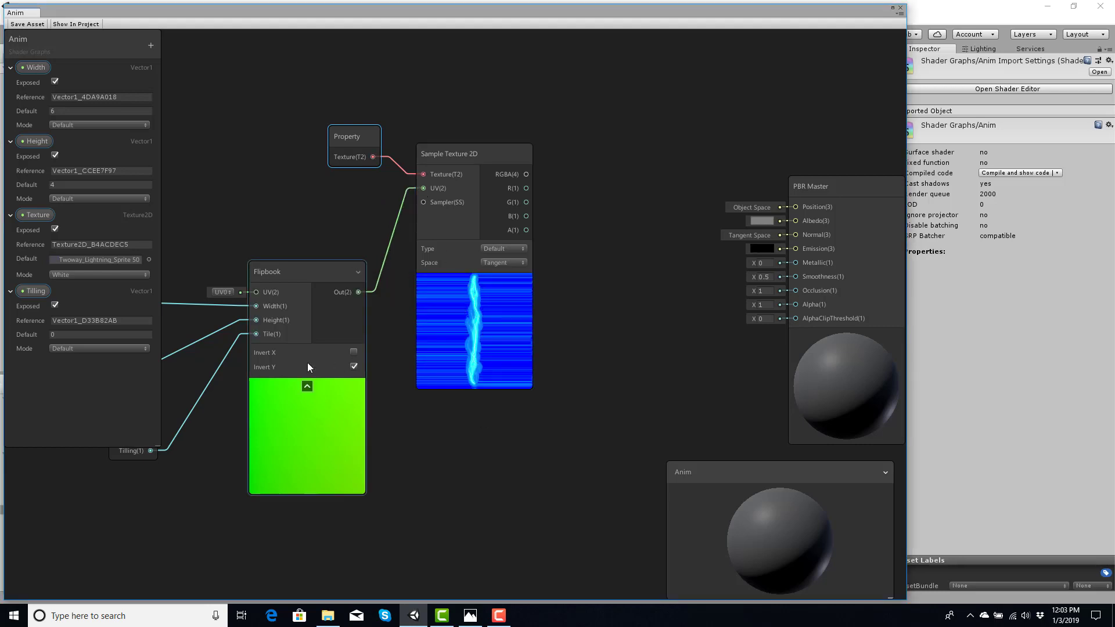
Step: Try different Invert X and Invert Y combinations on the Flipbook node, ending with only Invert Y enabled
click(355, 366)
click(354, 353)
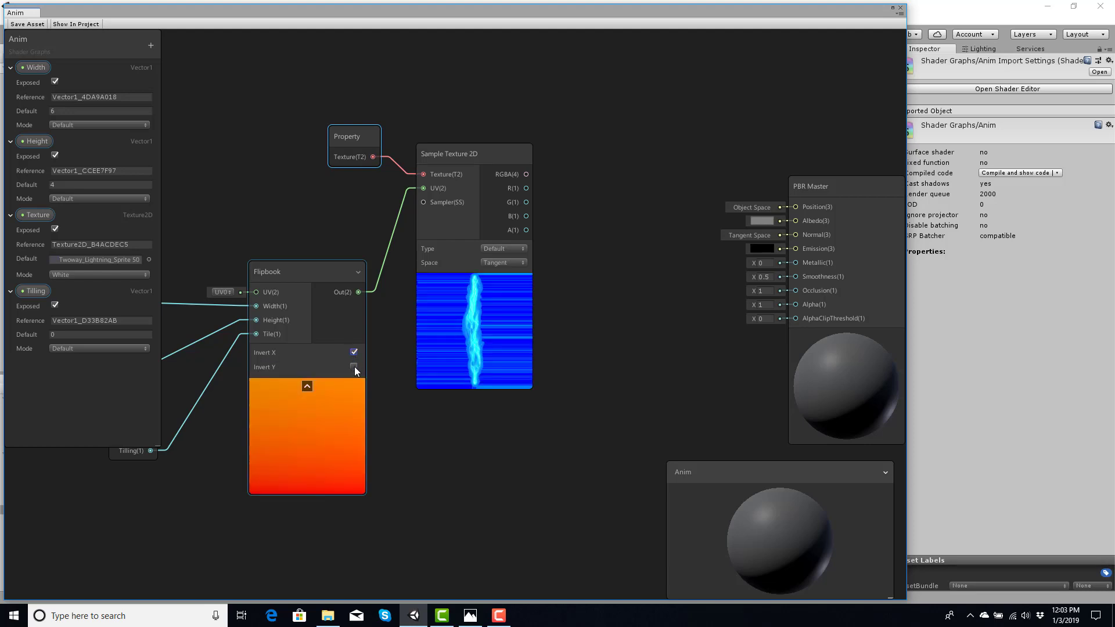
click(354, 367)
click(355, 353)
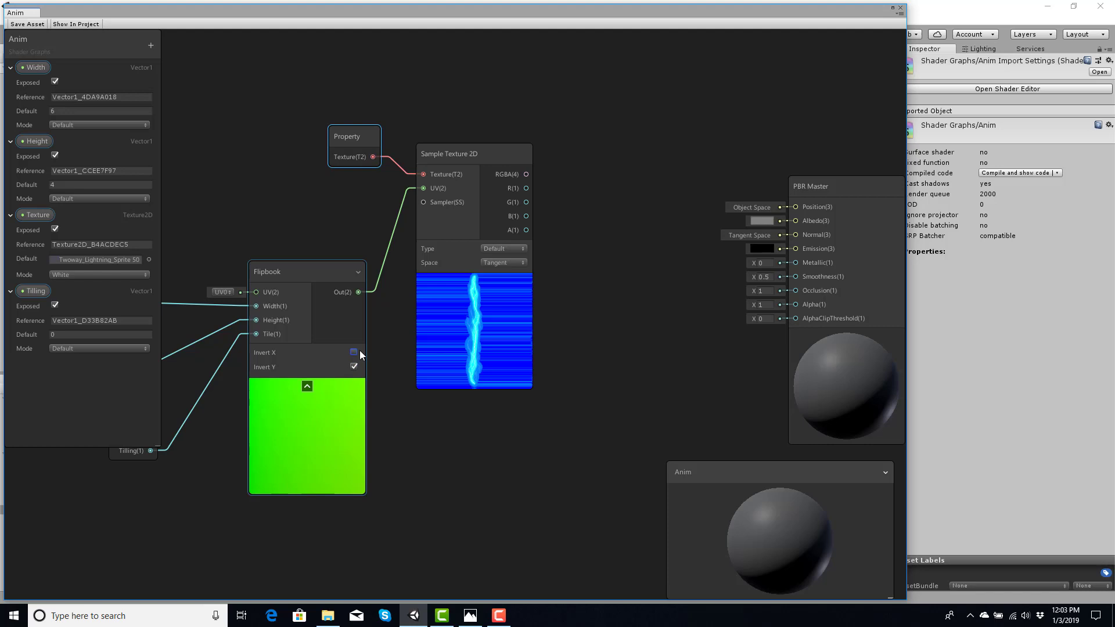
click(354, 353)
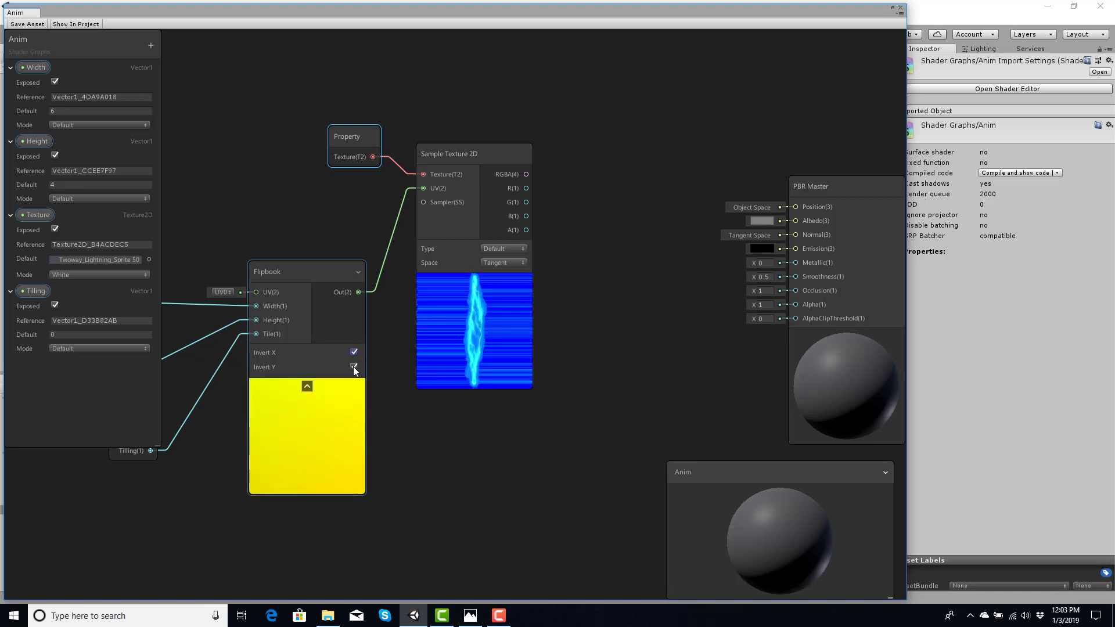
click(355, 366)
click(355, 352)
click(354, 366)
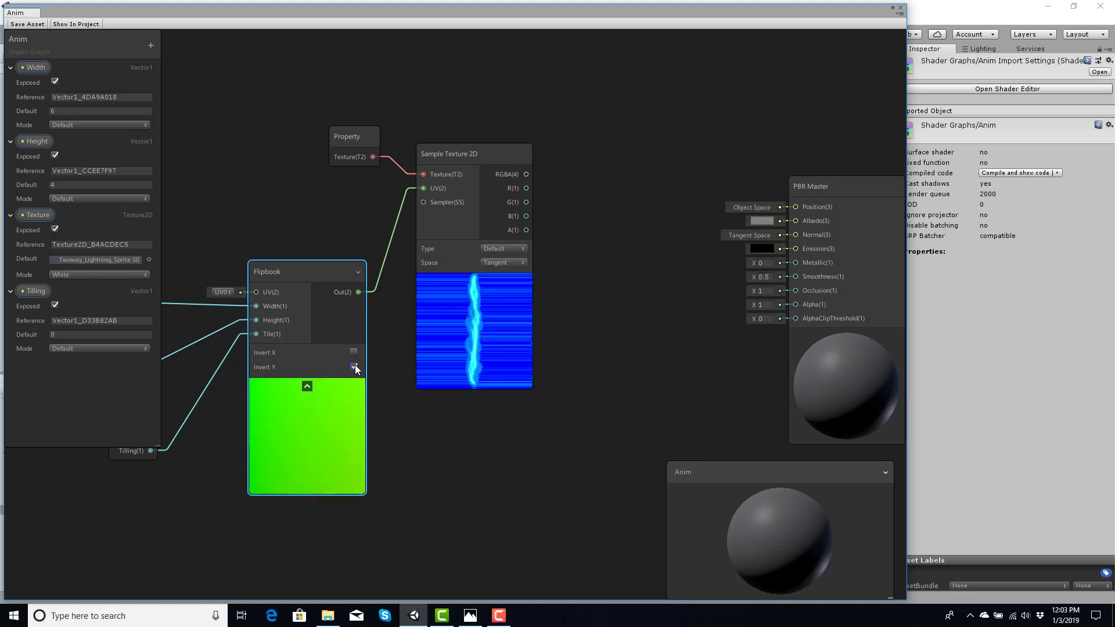
Step: Connect the Sample Texture 2D RGBA output to the PBR Master's Albedo and its A output to Alpha
middle_drag(578, 263, 355, 278)
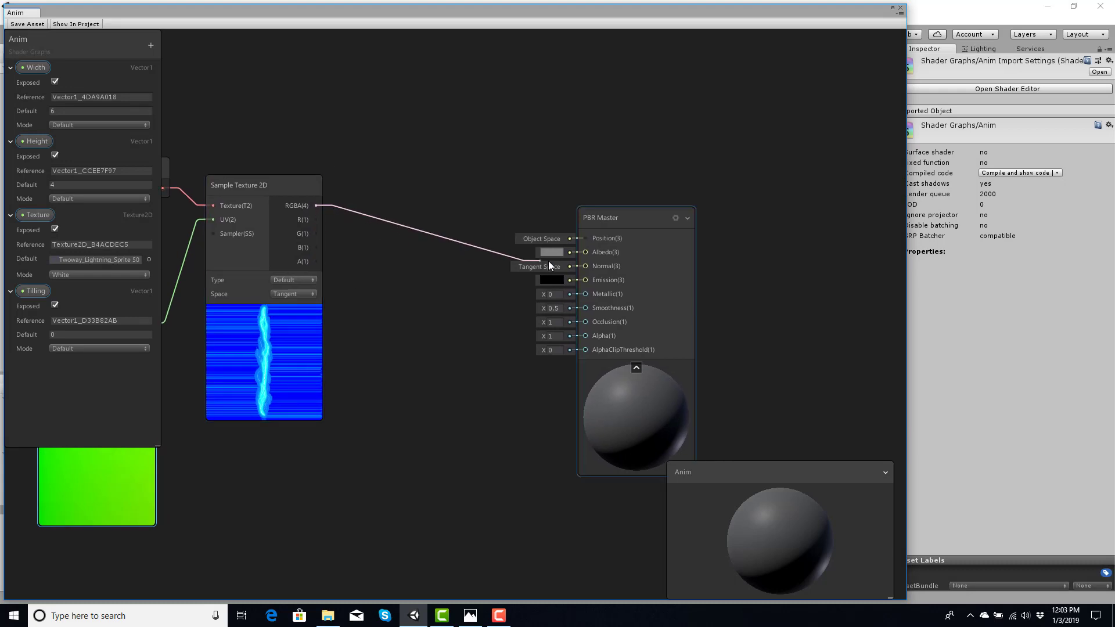
drag(548, 260, 584, 254)
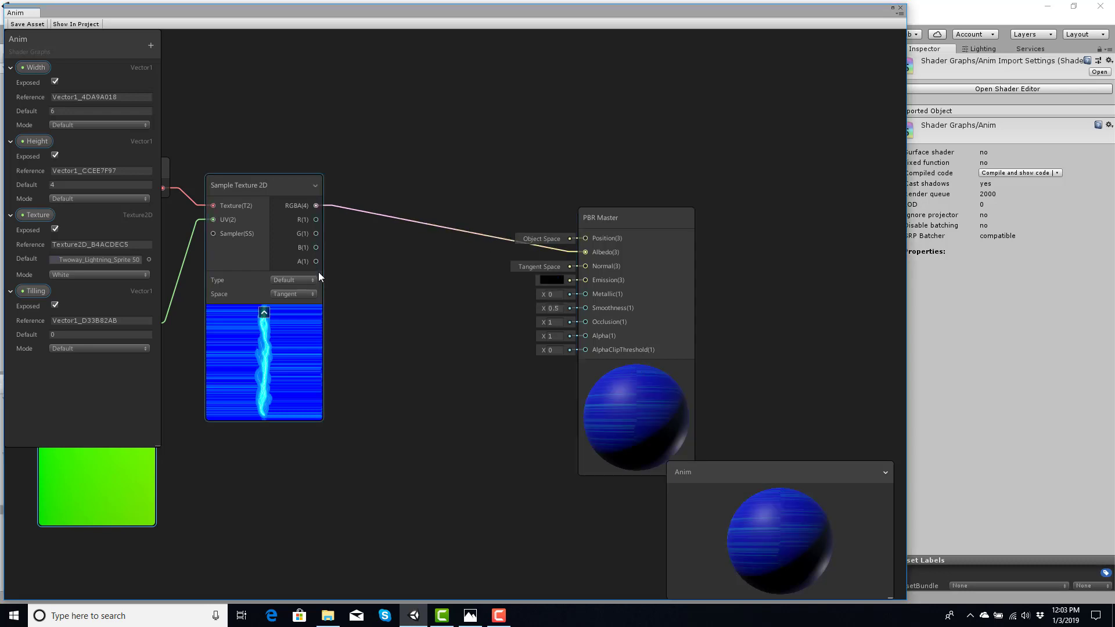
drag(316, 264, 584, 338)
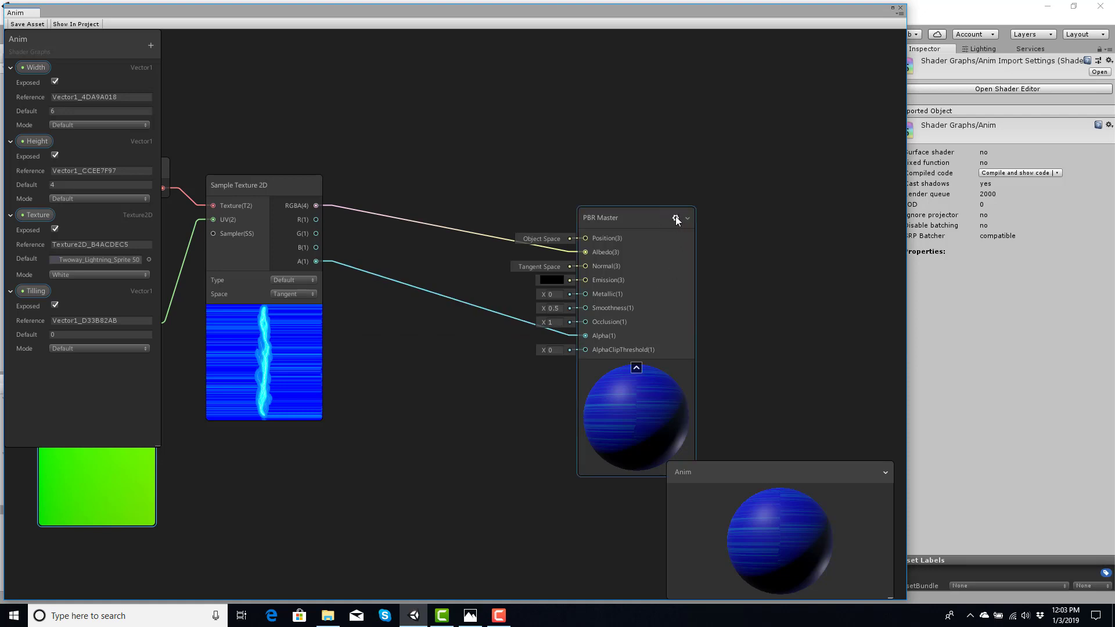
Step: Set the PBR Master to a Transparent surface with Two Sided enabled, and save and close the graph
click(677, 219)
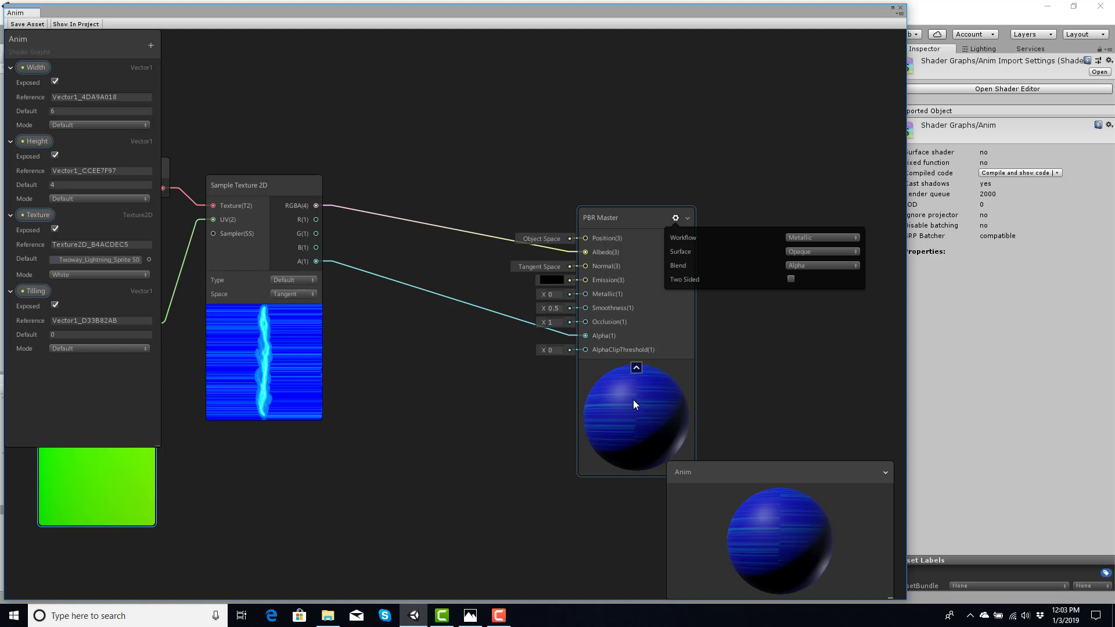
click(807, 252)
click(824, 277)
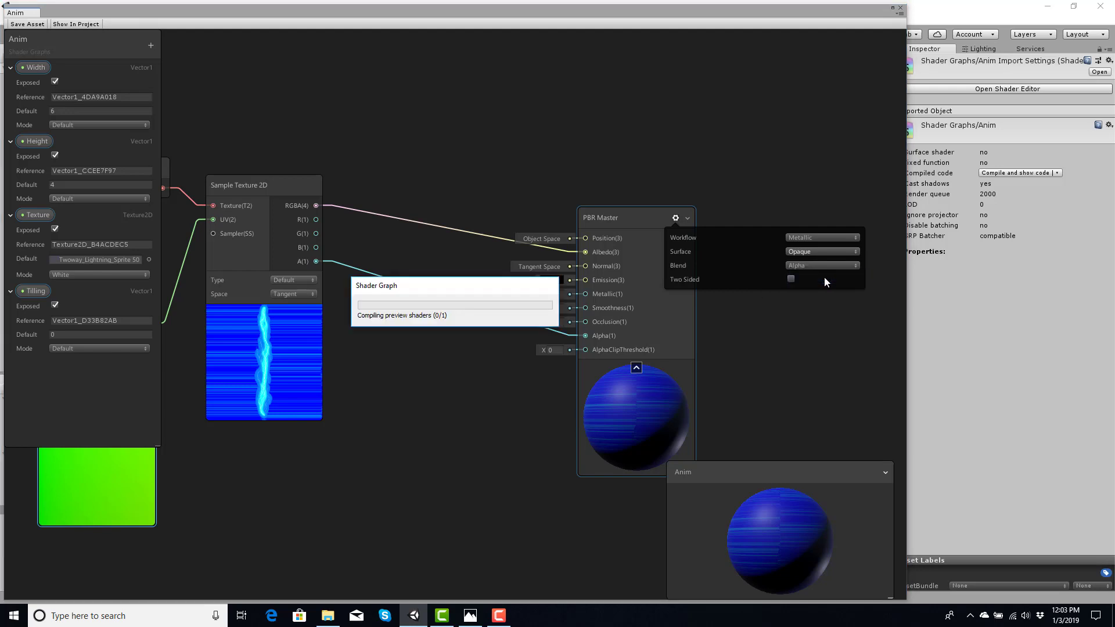
click(791, 278)
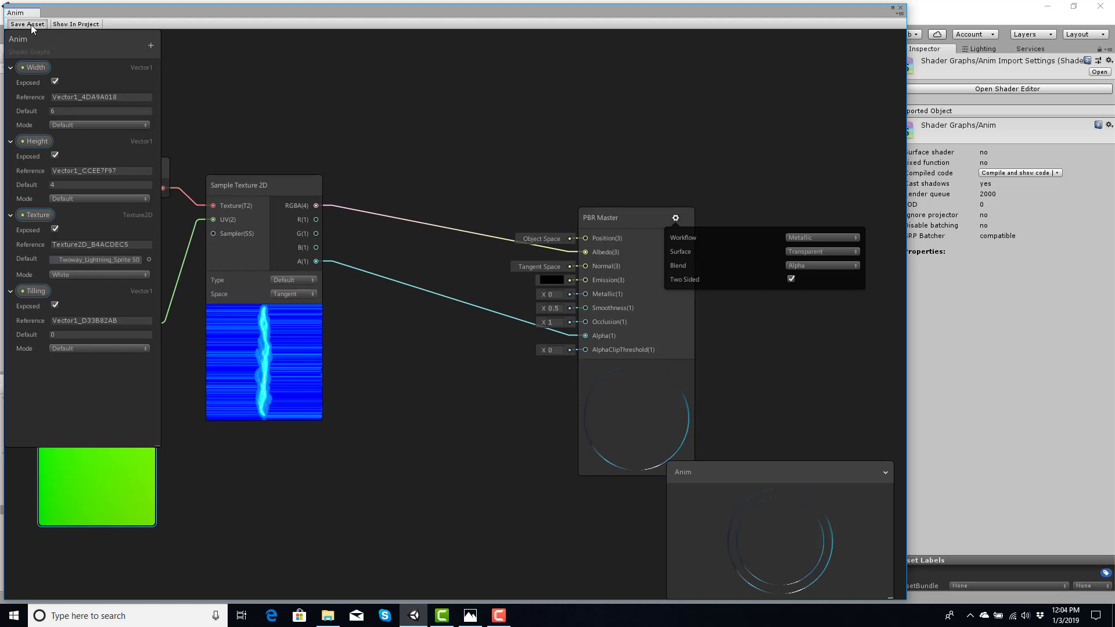
click(901, 10)
Step: Assign the Twoway_Lightning_Sprite 50 texture to the Texture property of the plane's material
click(546, 204)
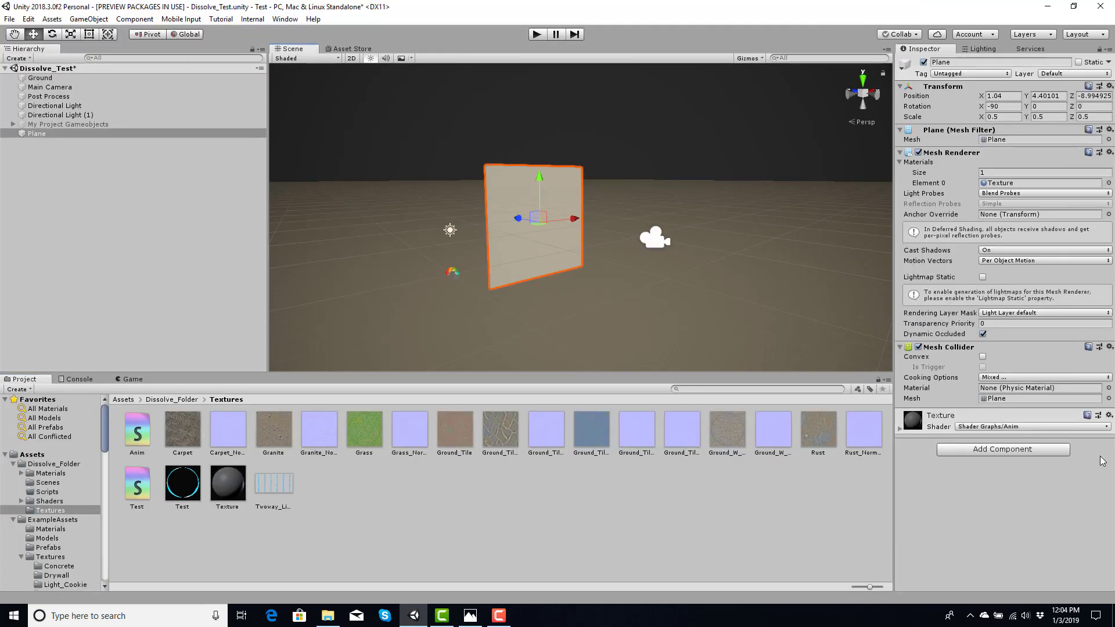
click(907, 431)
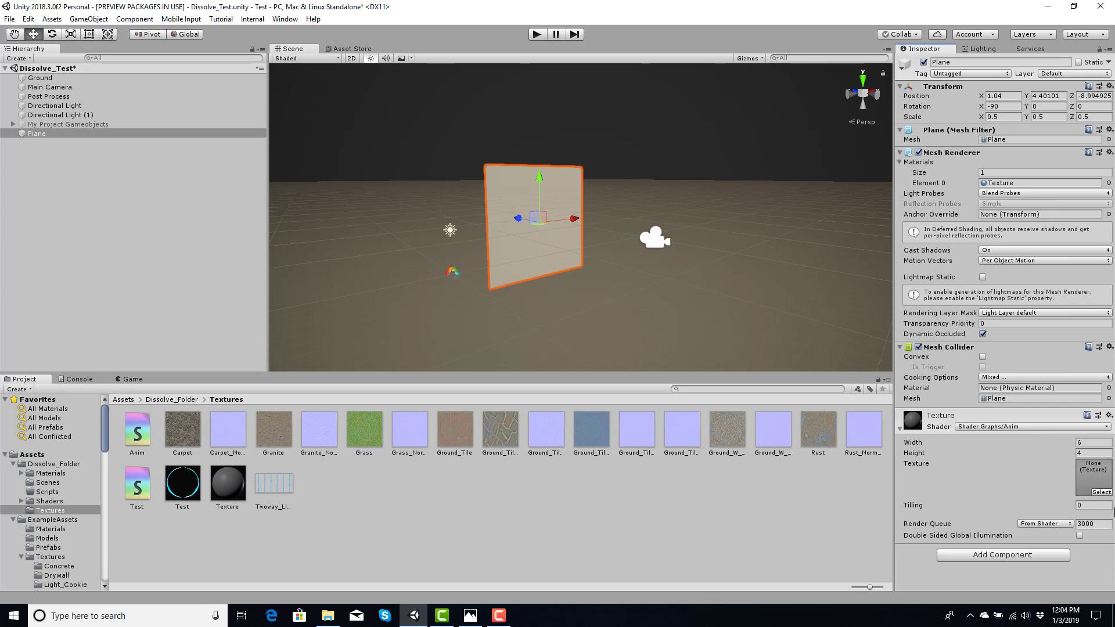
click(1108, 492)
text(tw)
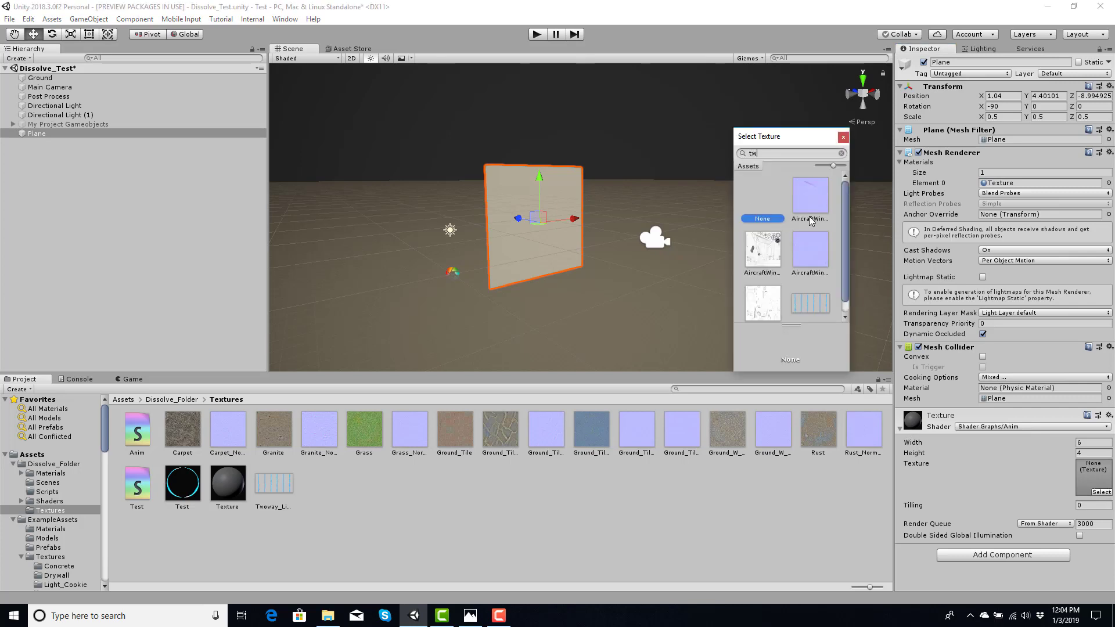
text(o)
click(806, 197)
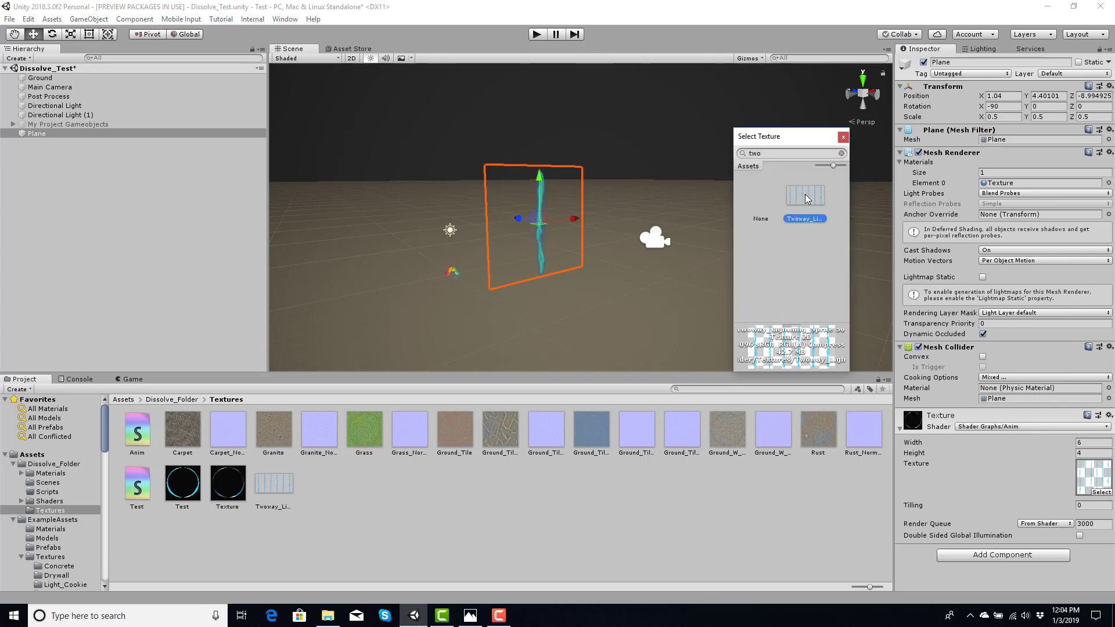
click(843, 137)
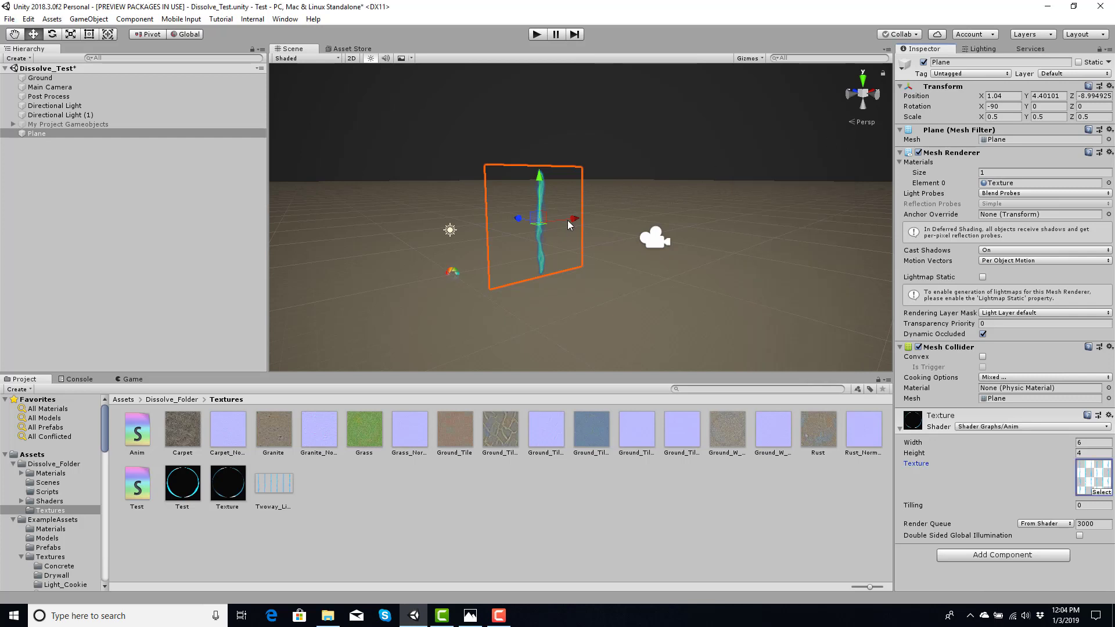
Step: Scrub the plane material's Tilling value up to about 2.94 to preview the lightning frames
key(w)
right_drag(567, 220, 572, 224)
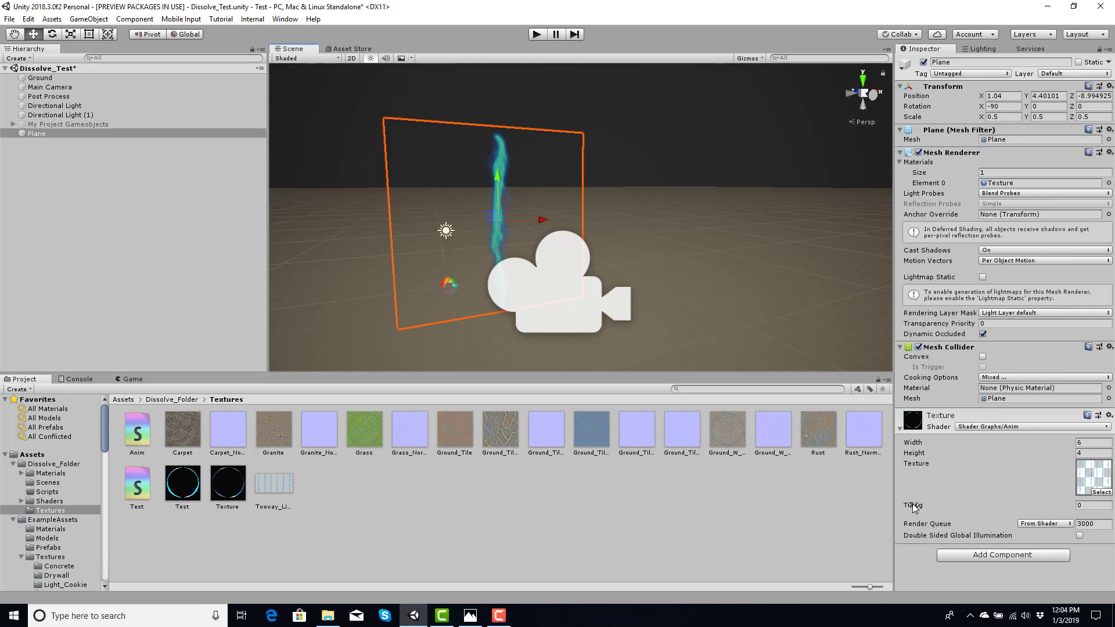
drag(913, 507, 985, 510)
Step: Step the plane material's Tilling value through the whole numbers 1, 2 and 3
click(1098, 509)
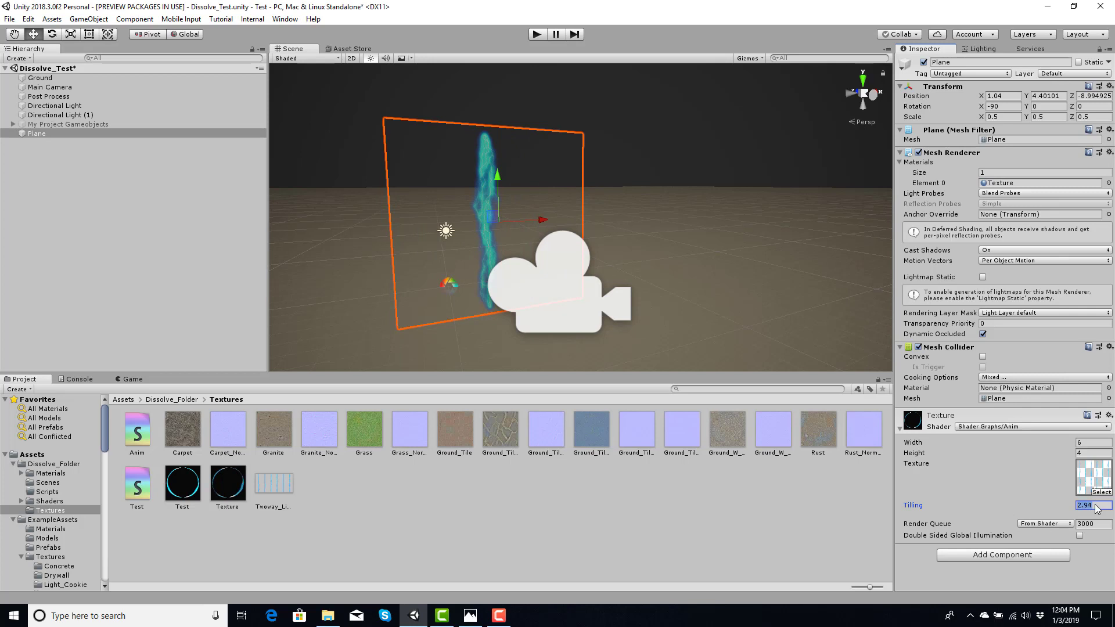
text(2)
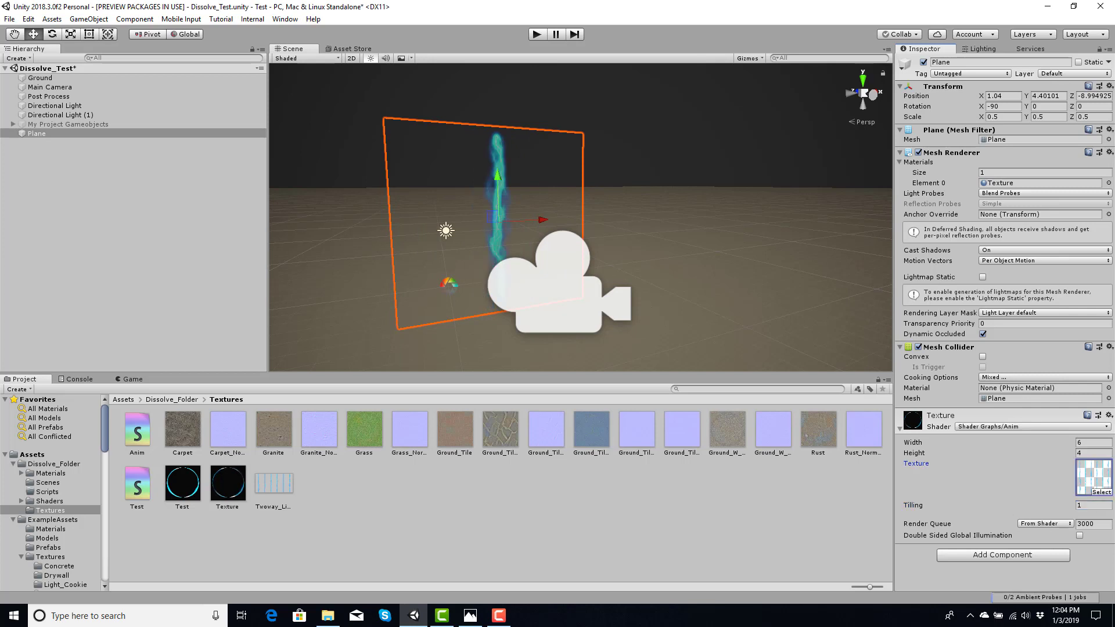
key(shift+Tab)
key(Tab)
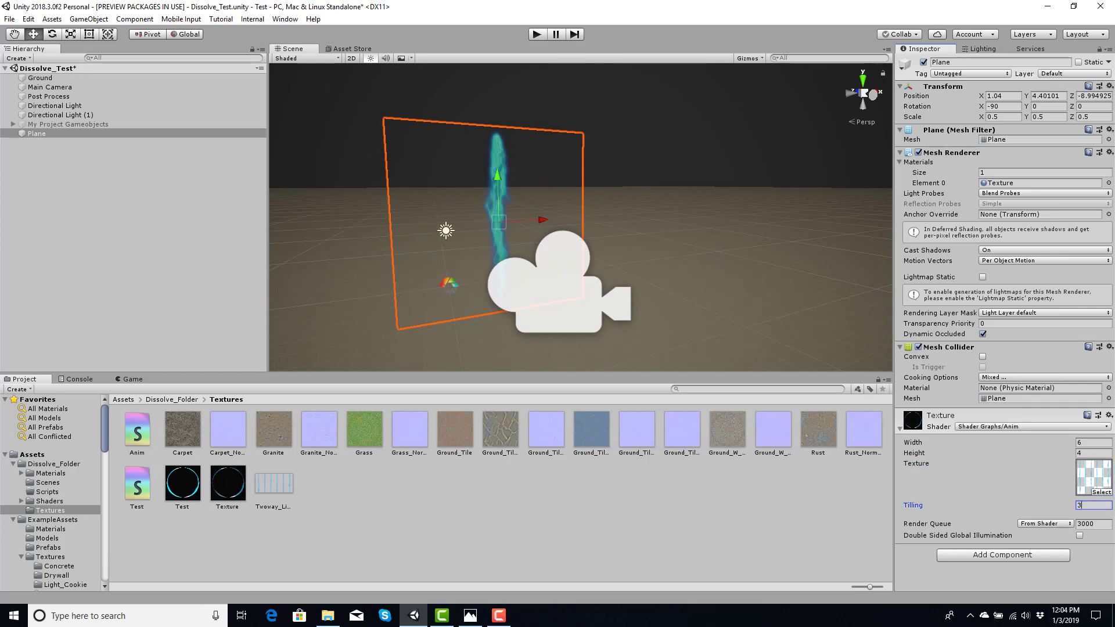
text(3)
key(shift+Tab)
Step: Try Tilling values of 6 and 1 on the plane's material and reset it to 0
scroll(573, 208, up, 10)
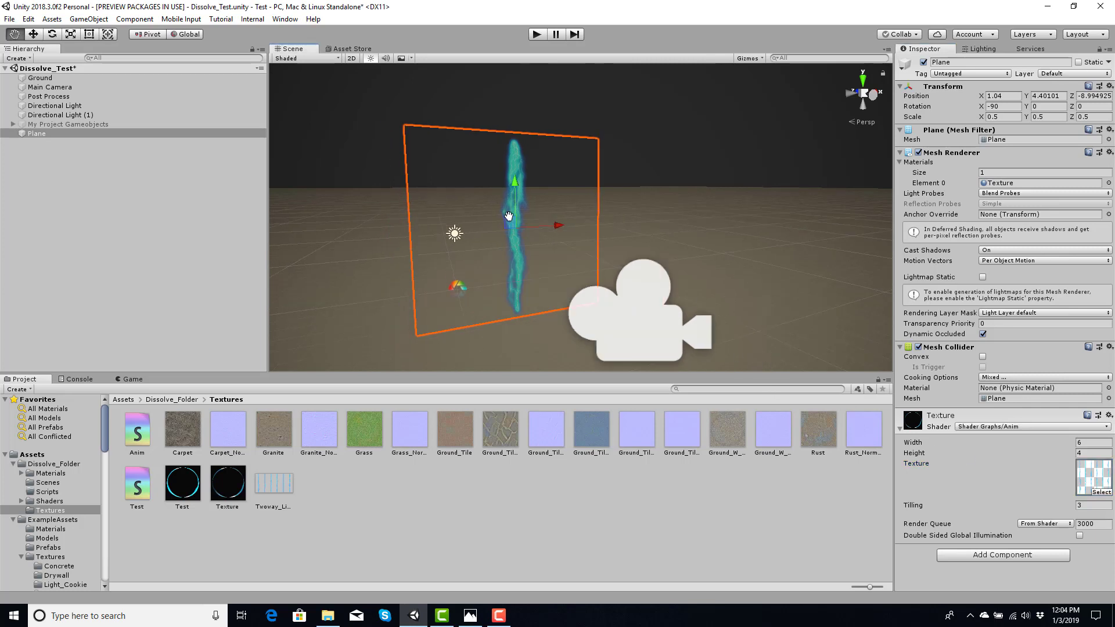
scroll(573, 208, down, 6)
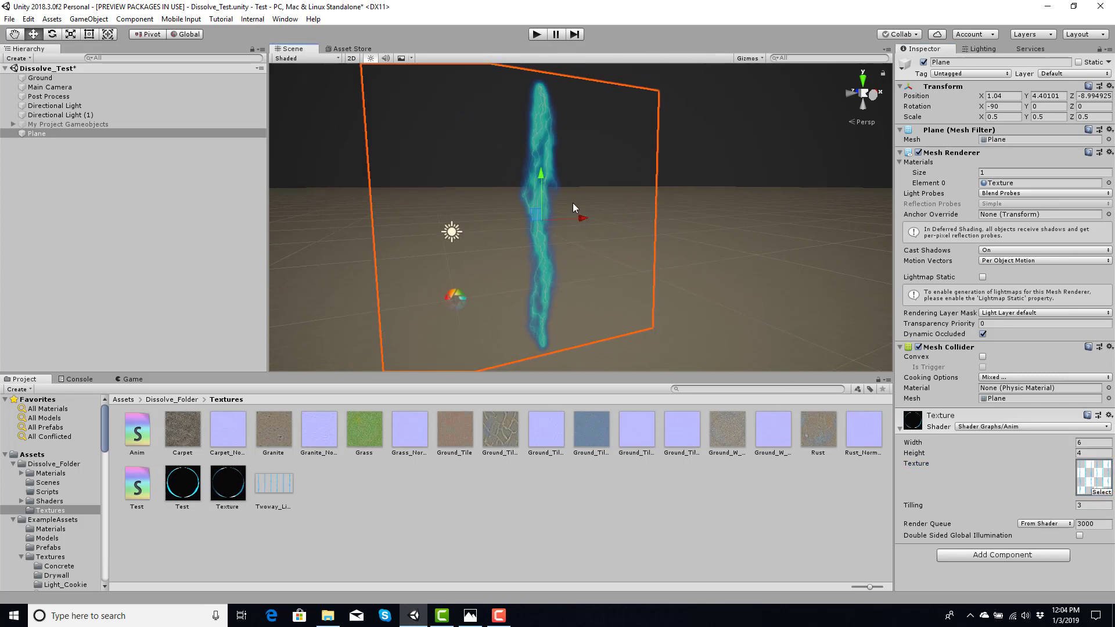
click(1095, 507)
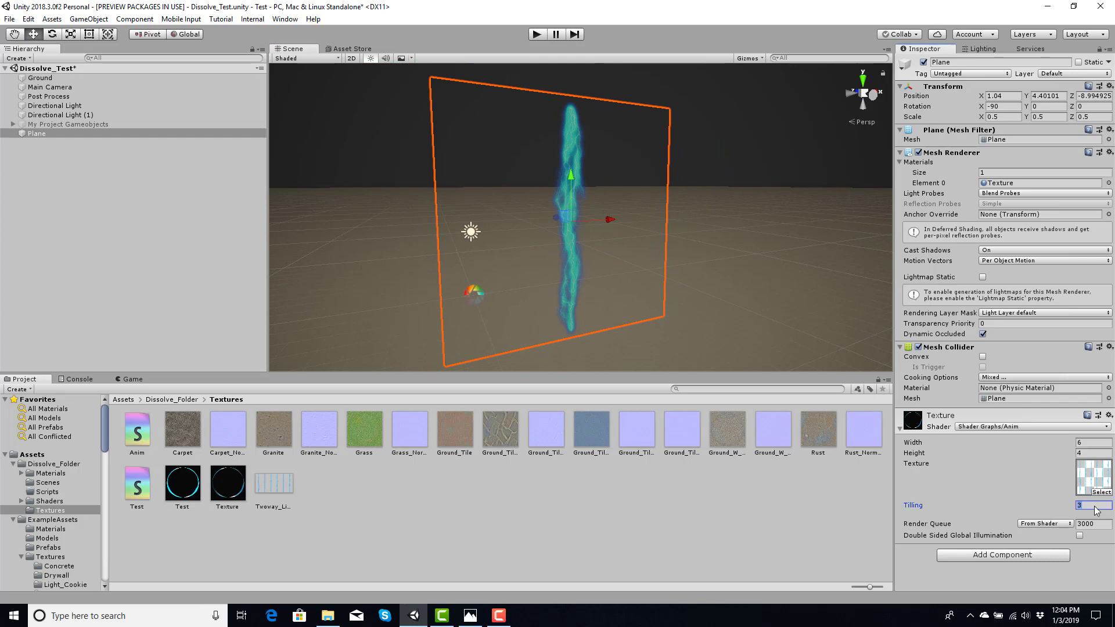
text(6)
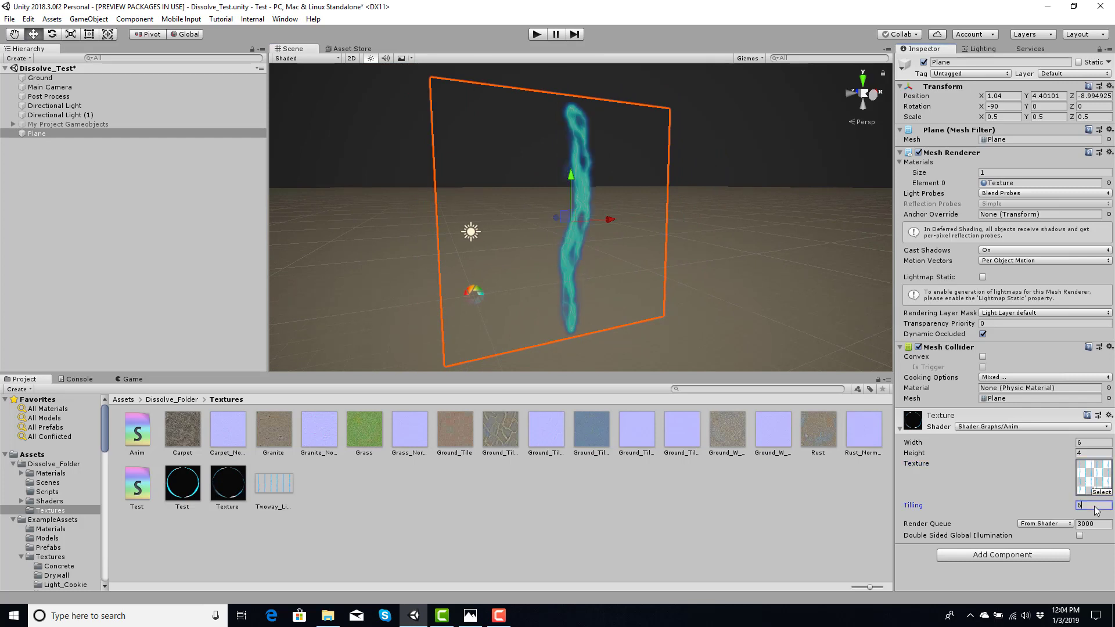
key(Return)
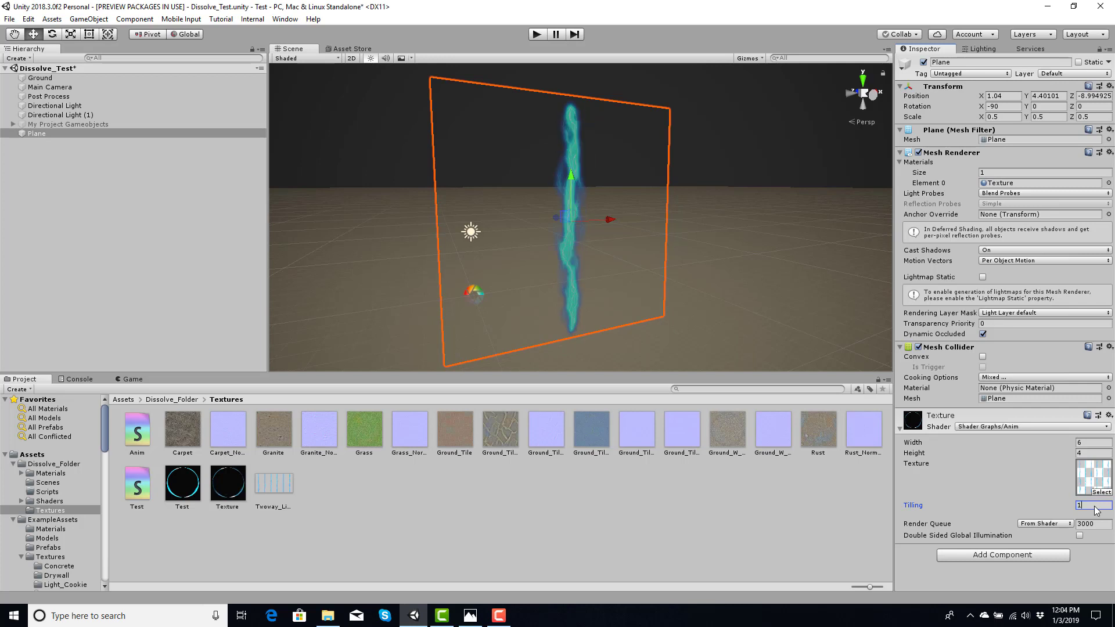
text(0)
key(Tab)
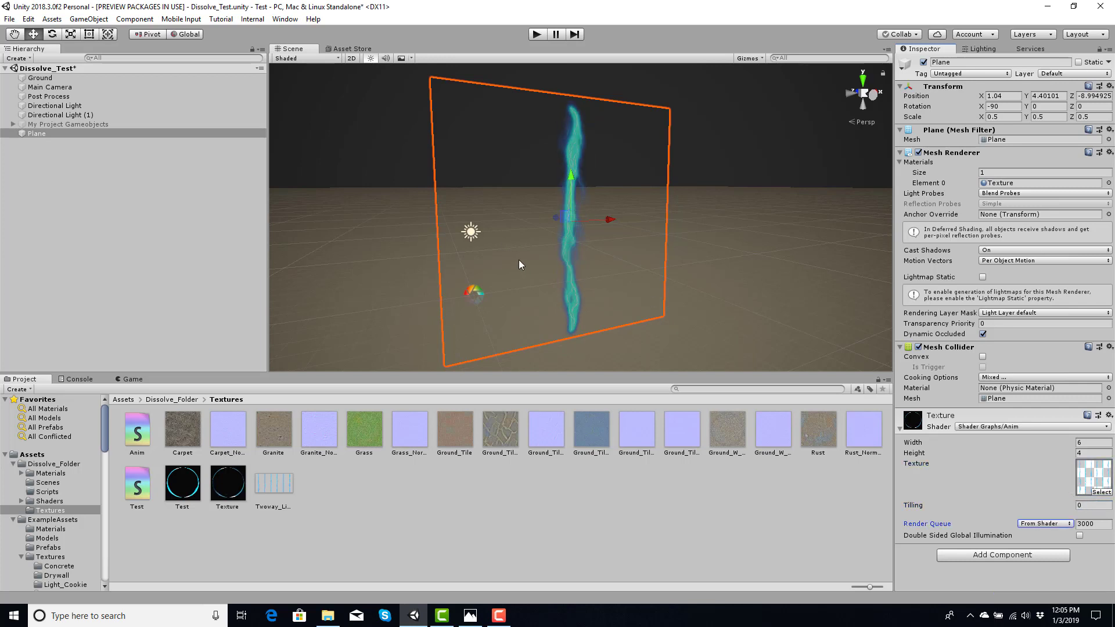
Step: Save the scene and create an animation clip named Test_Anim for the plane
scroll(518, 260, down, 2)
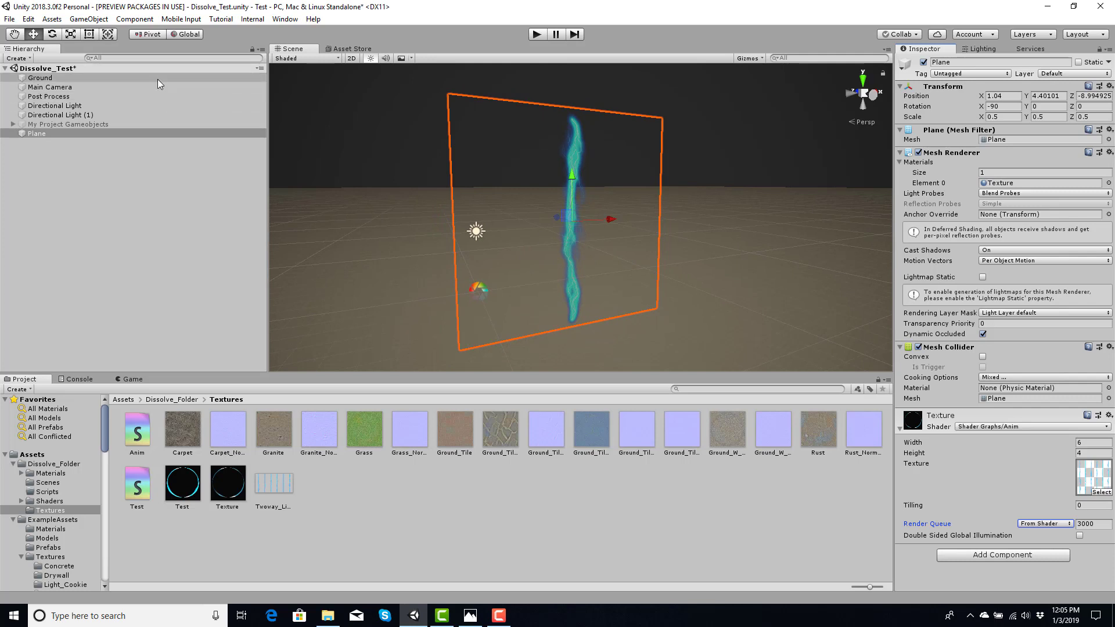
key(ctrl+s)
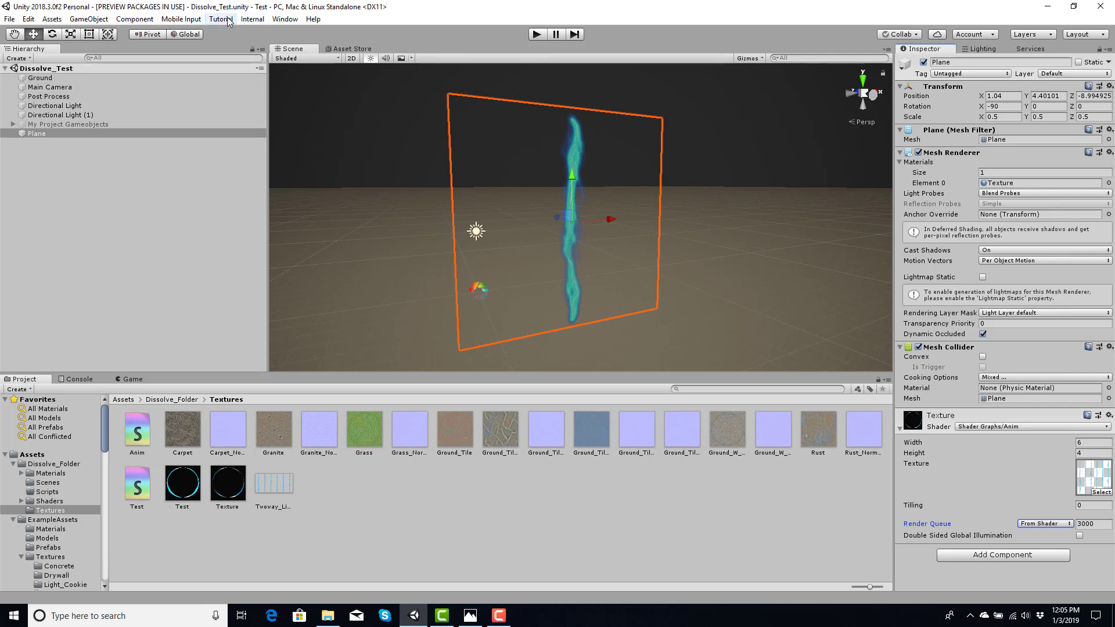
click(285, 21)
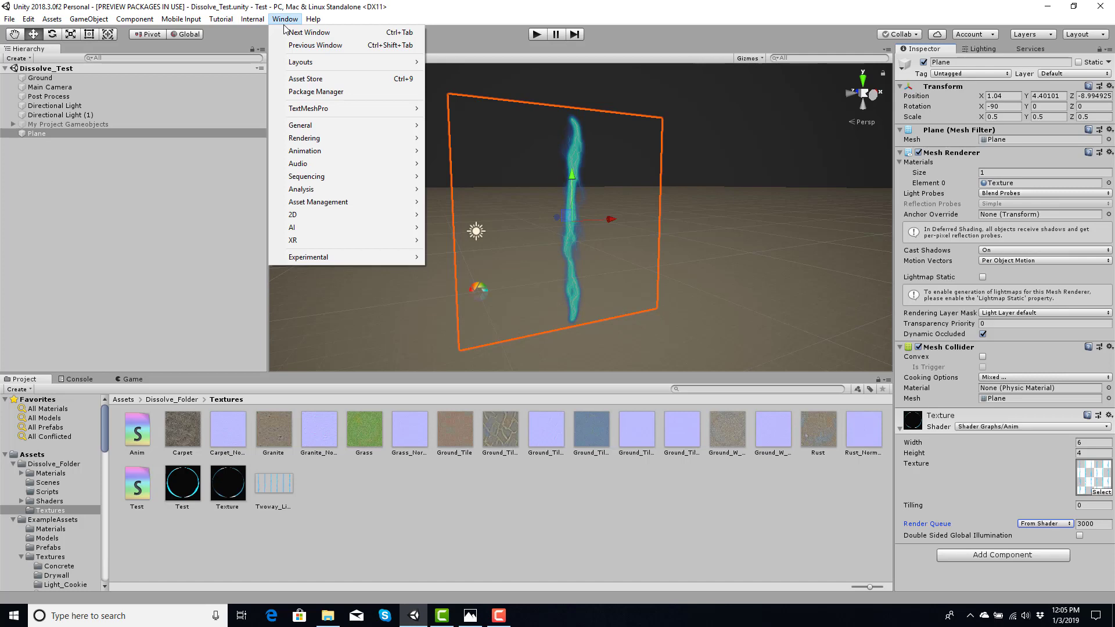
mouse_move(356, 151)
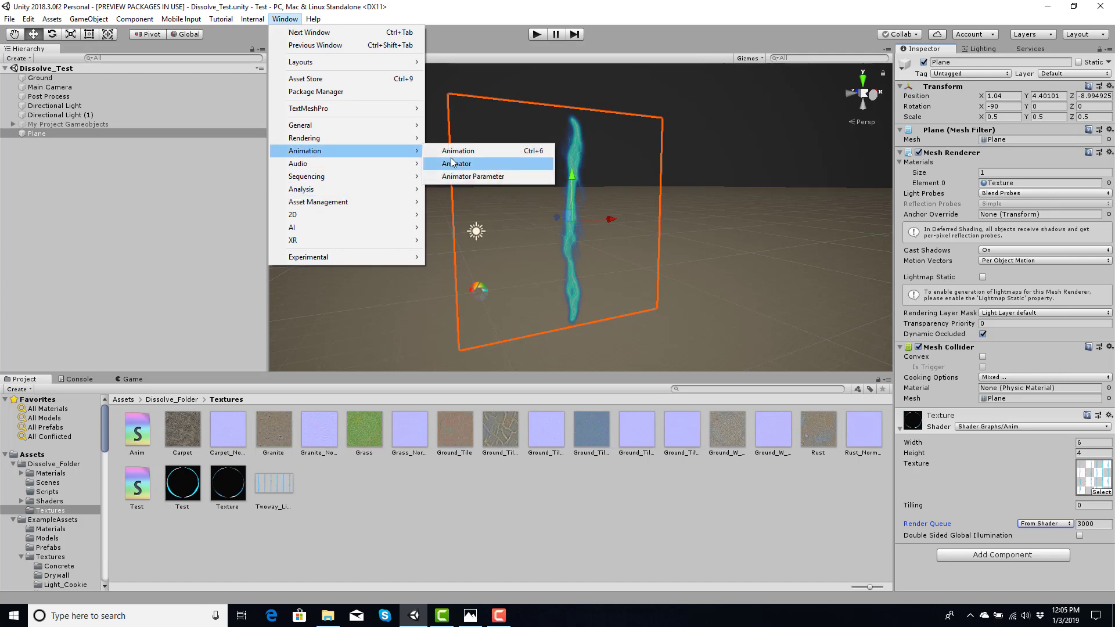
click(453, 152)
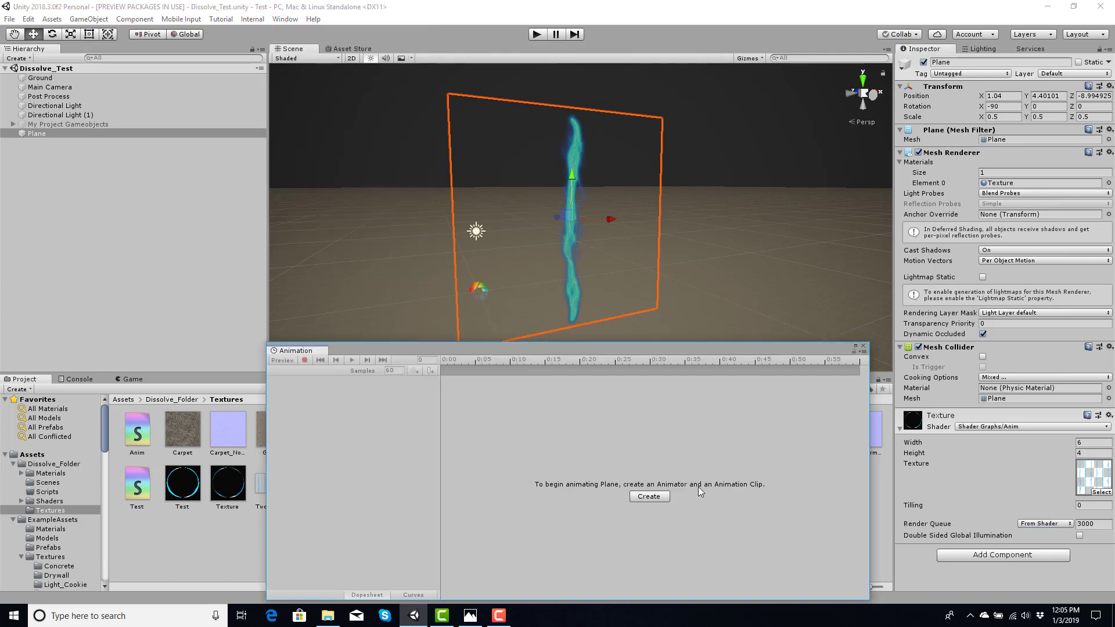
click(649, 497)
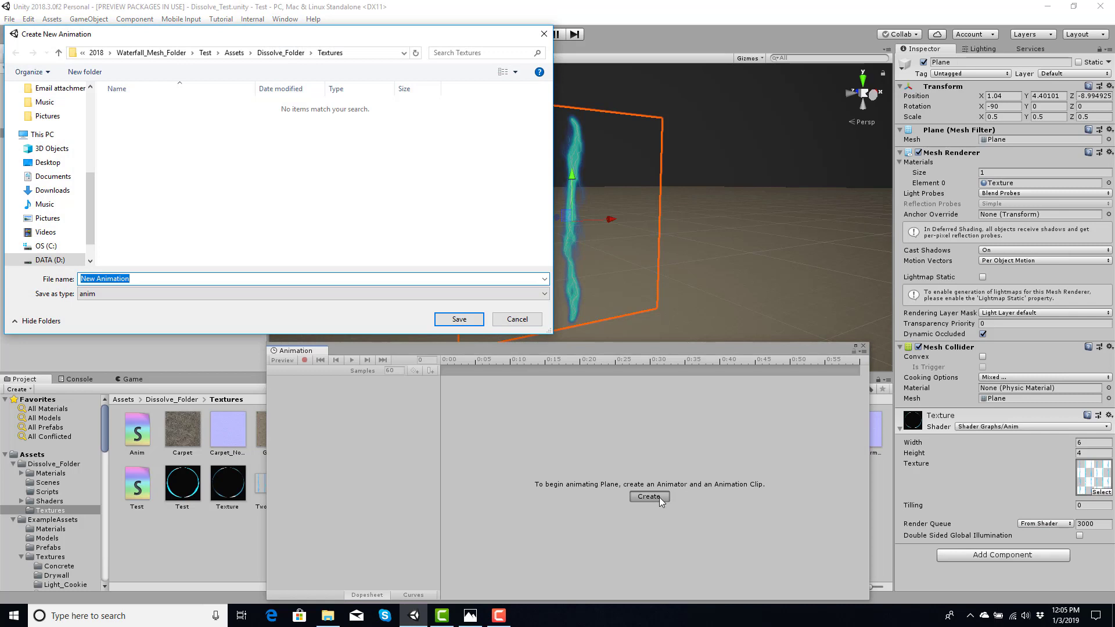
text(Test)
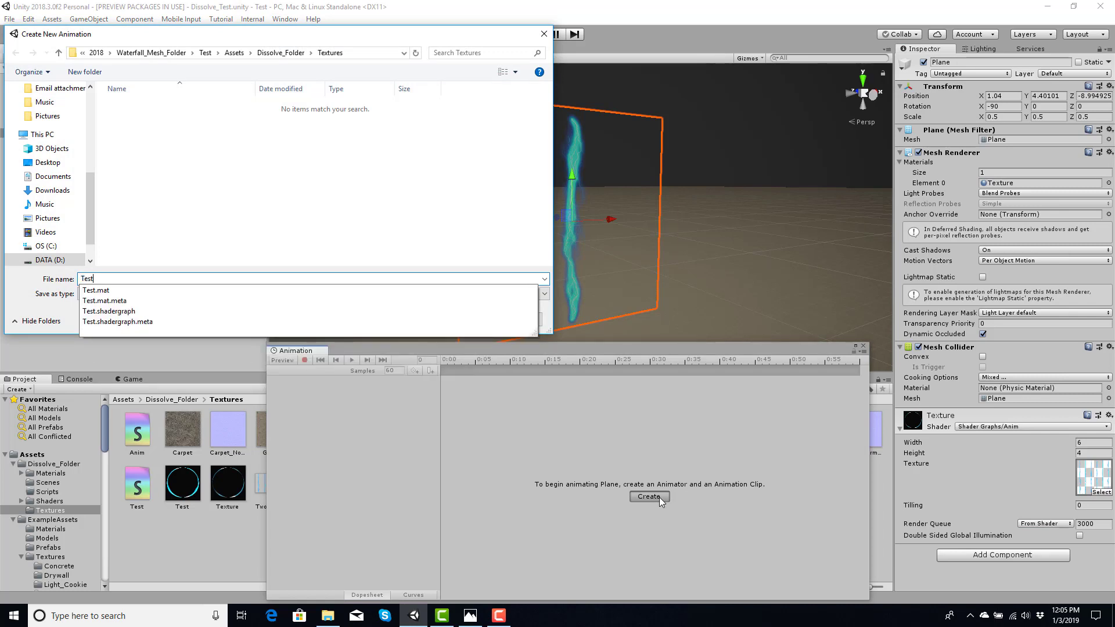
text(_Anim)
key(Return)
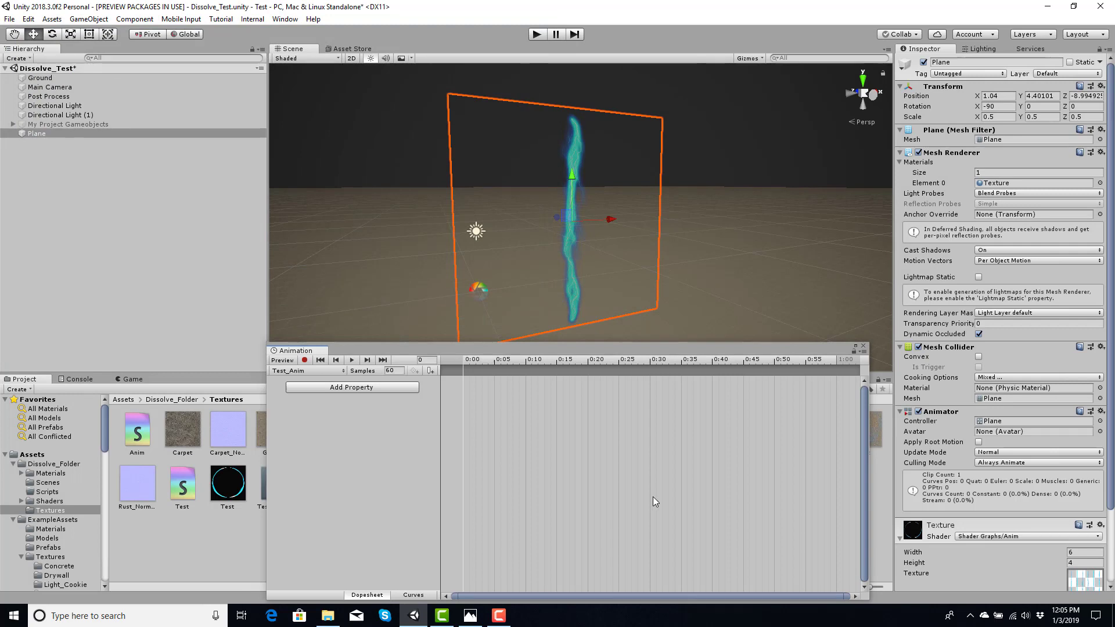
Step: Enable recording on Test_Anim and key the plane material's Tilling at 0 on the first frame
scroll(985, 392, down, 5)
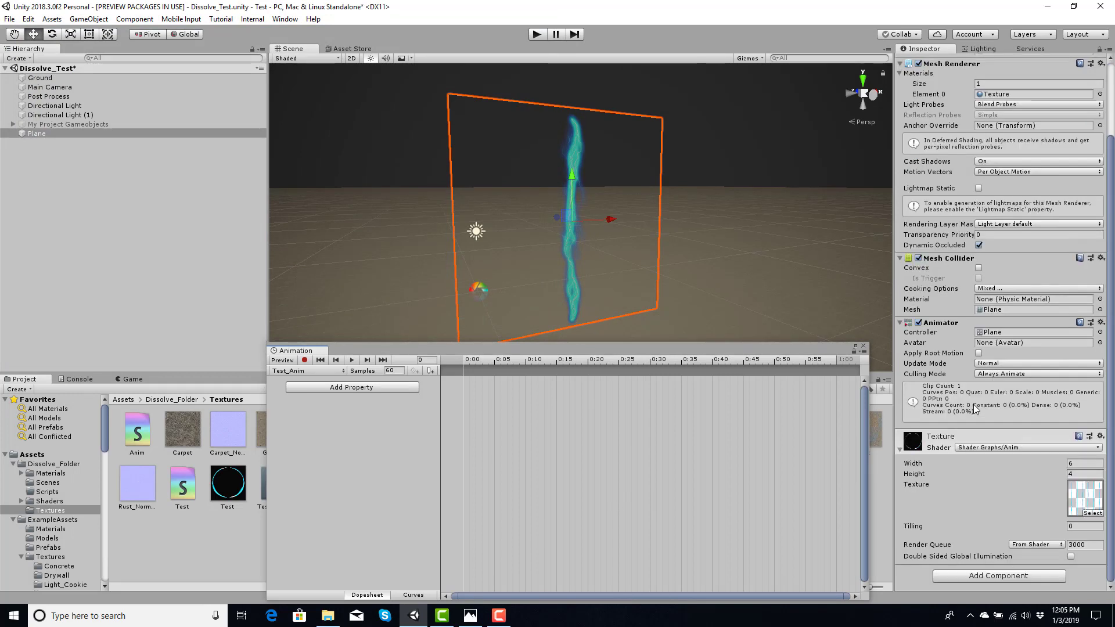
click(304, 360)
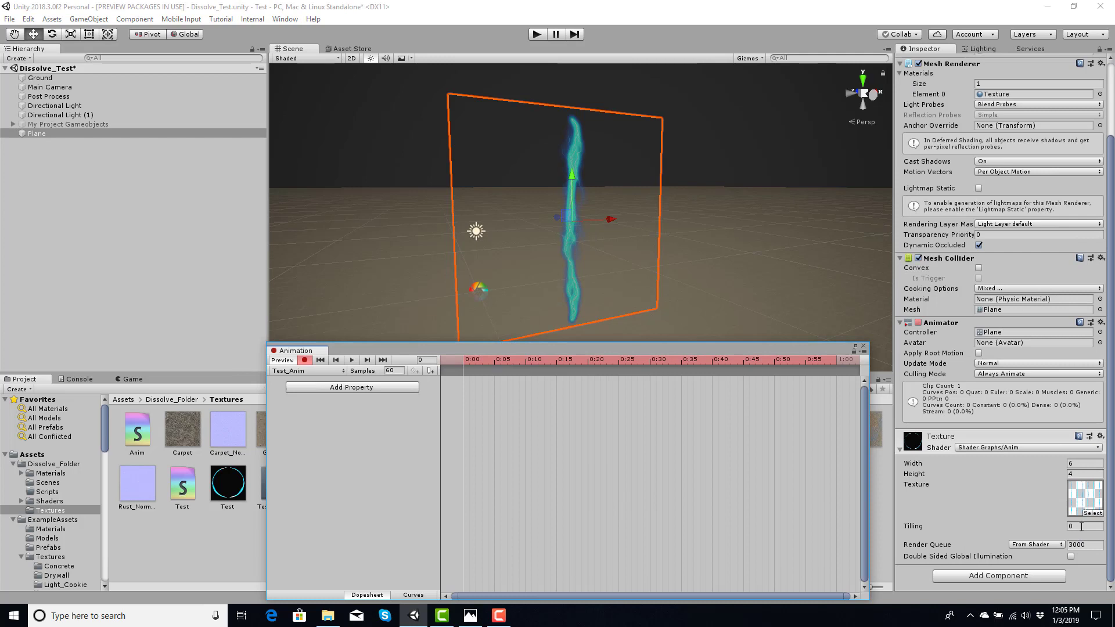
click(1082, 526)
text(1)
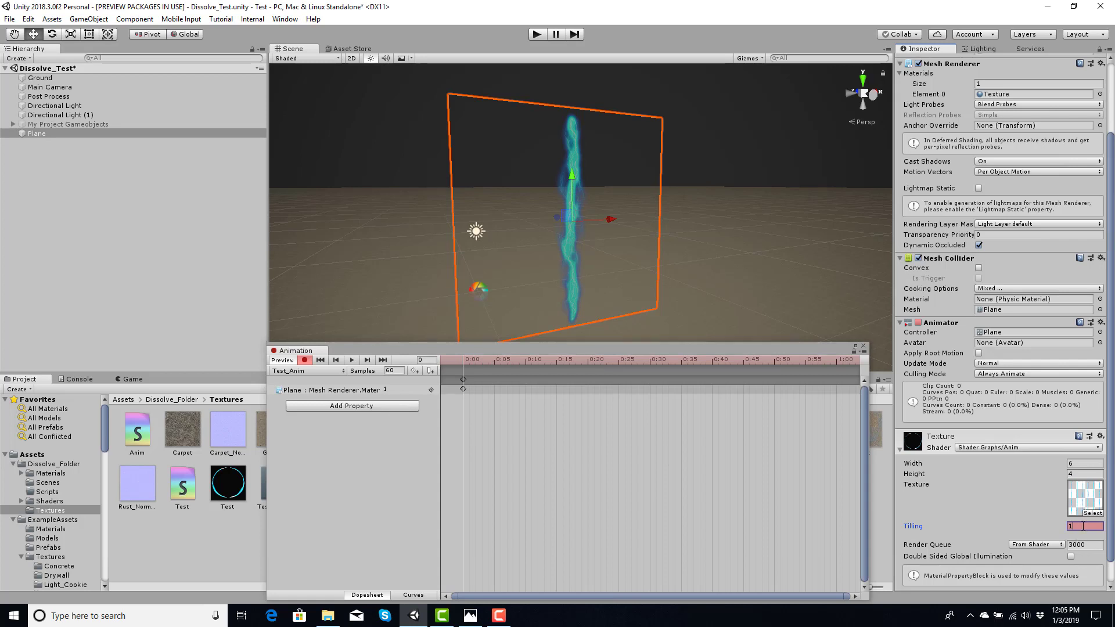
text(0)
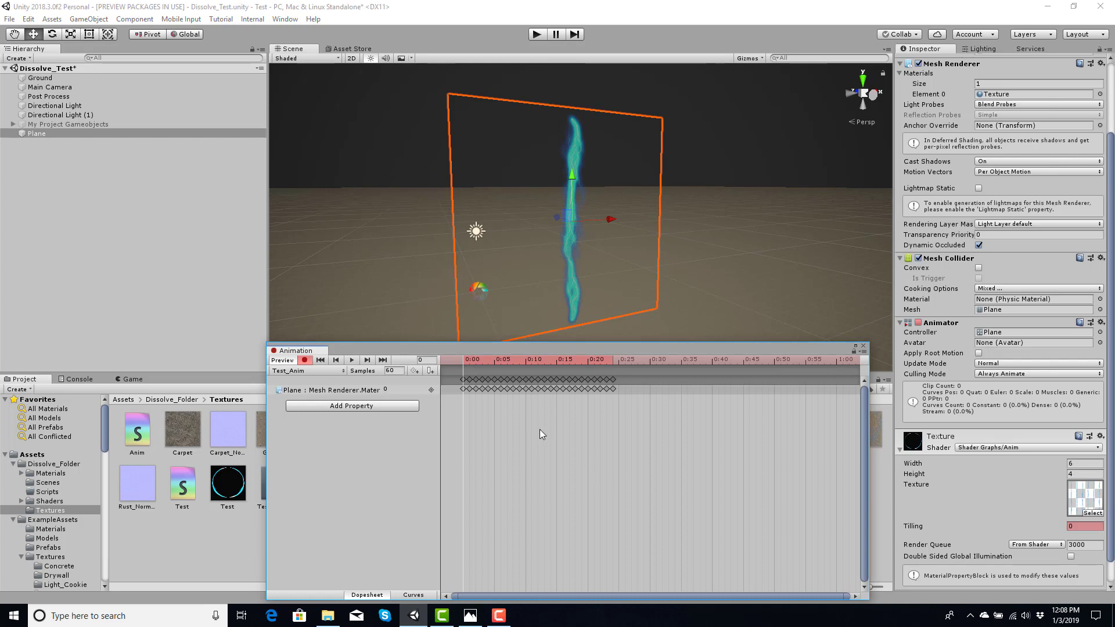
Step: Check the Tilling keys at frames 1 and 0 and play the clip
click(467, 363)
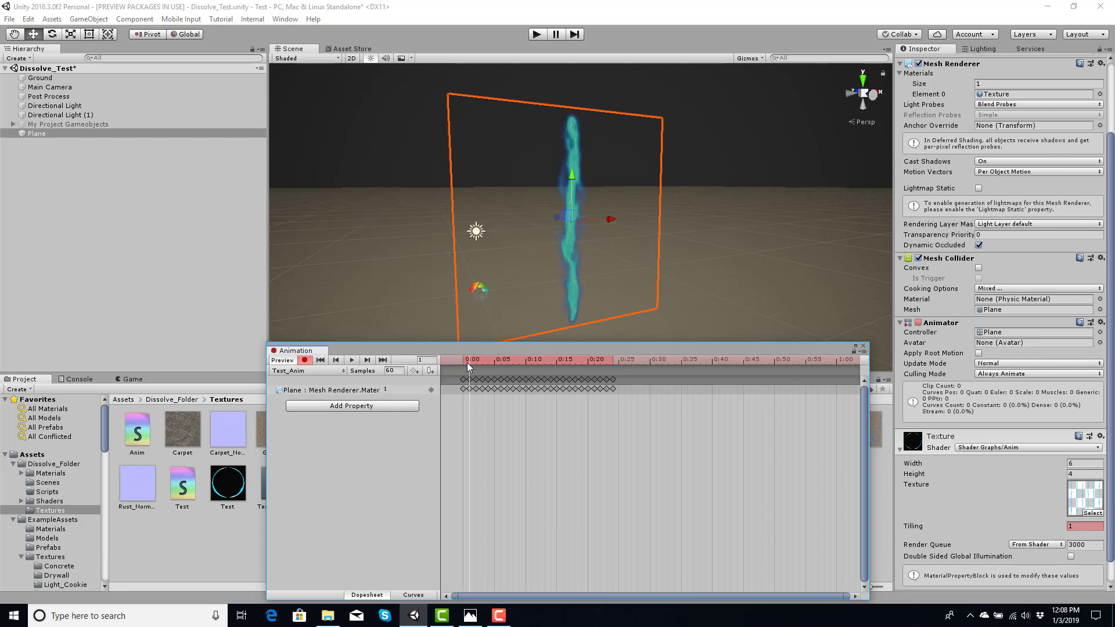
mouse_move(467, 362)
mouse_down()
mouse_move(618, 374)
mouse_move(462, 383)
mouse_up()
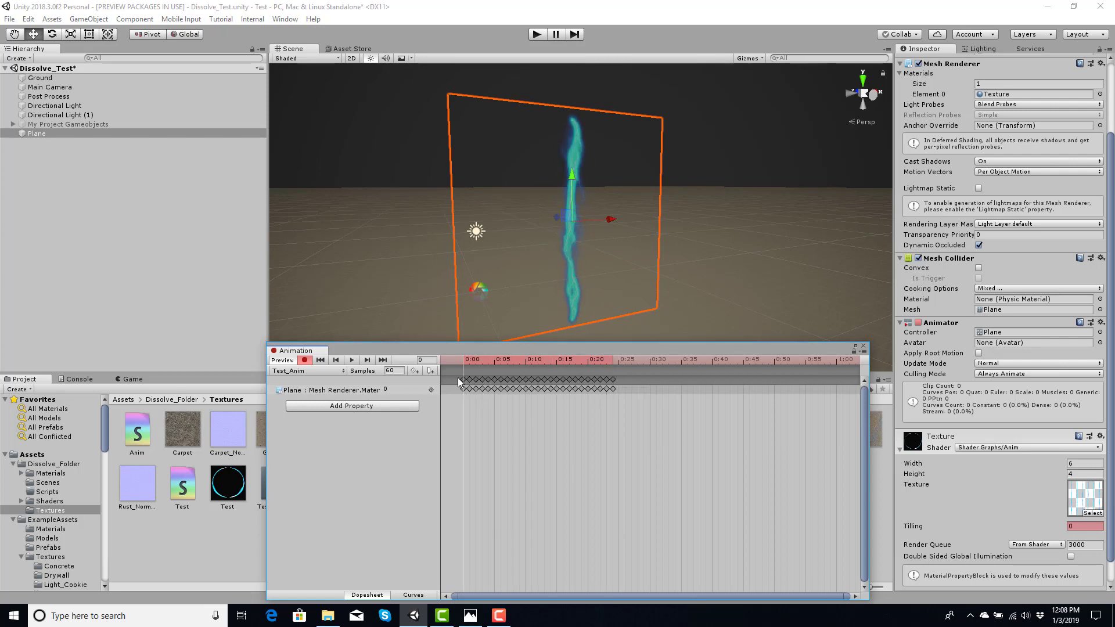
click(351, 360)
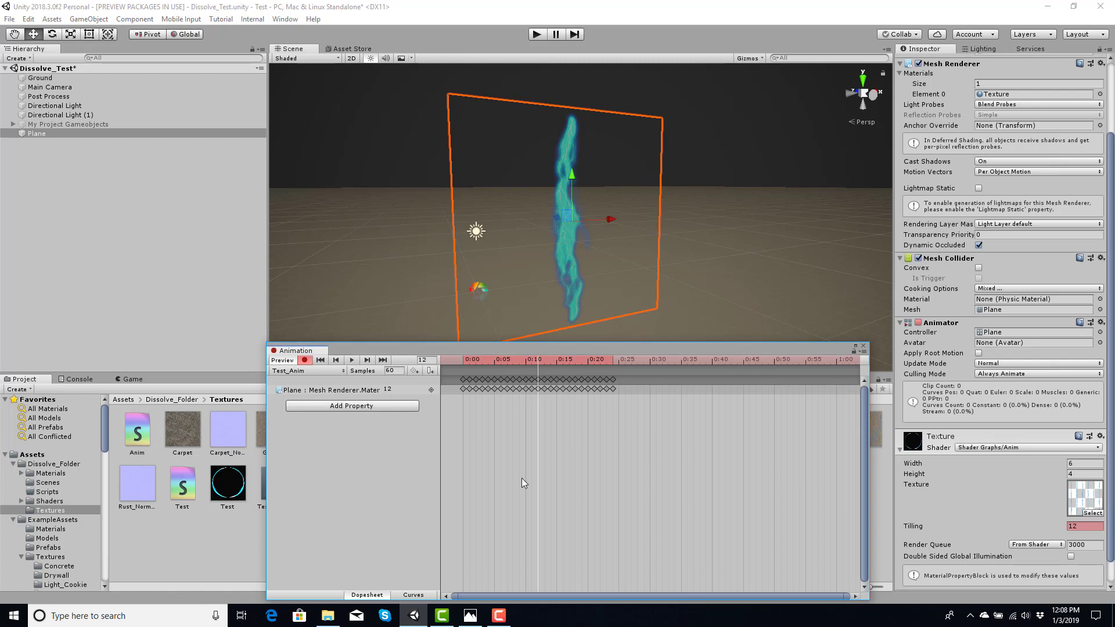
Step: Select all Tilling keys on the animation curve and set both their tangents to Constant
click(415, 596)
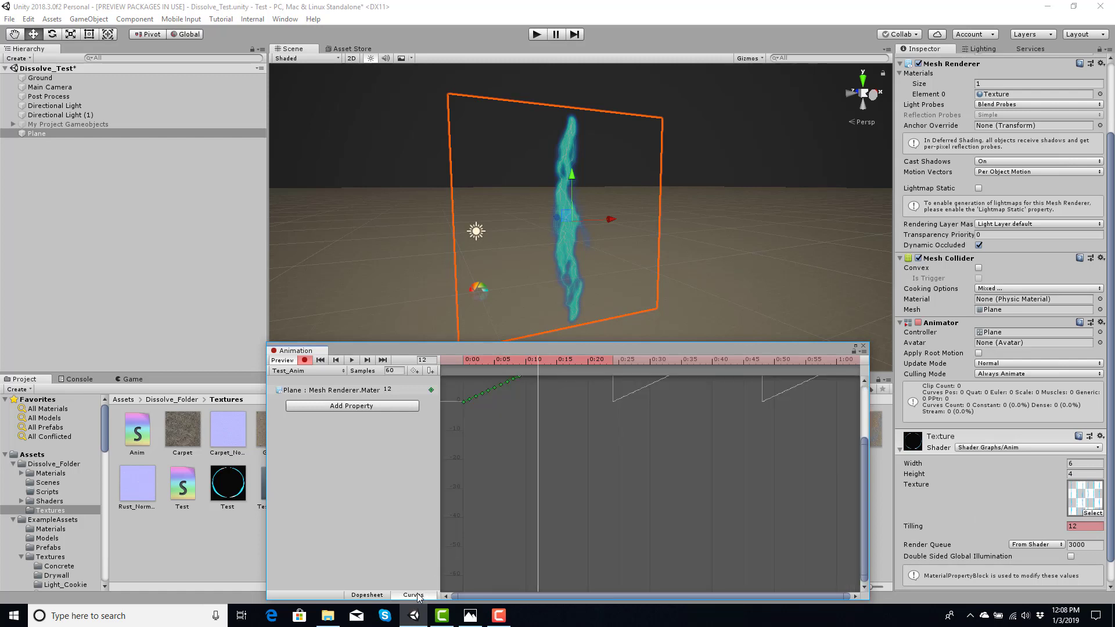
key(f)
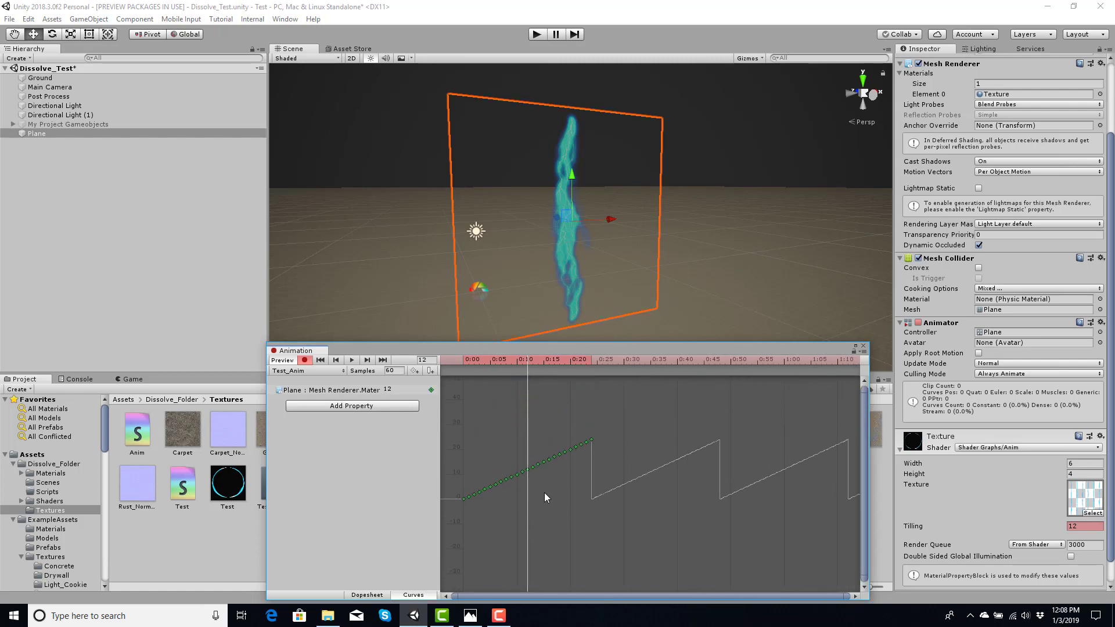
drag(450, 415, 624, 550)
right_click(511, 481)
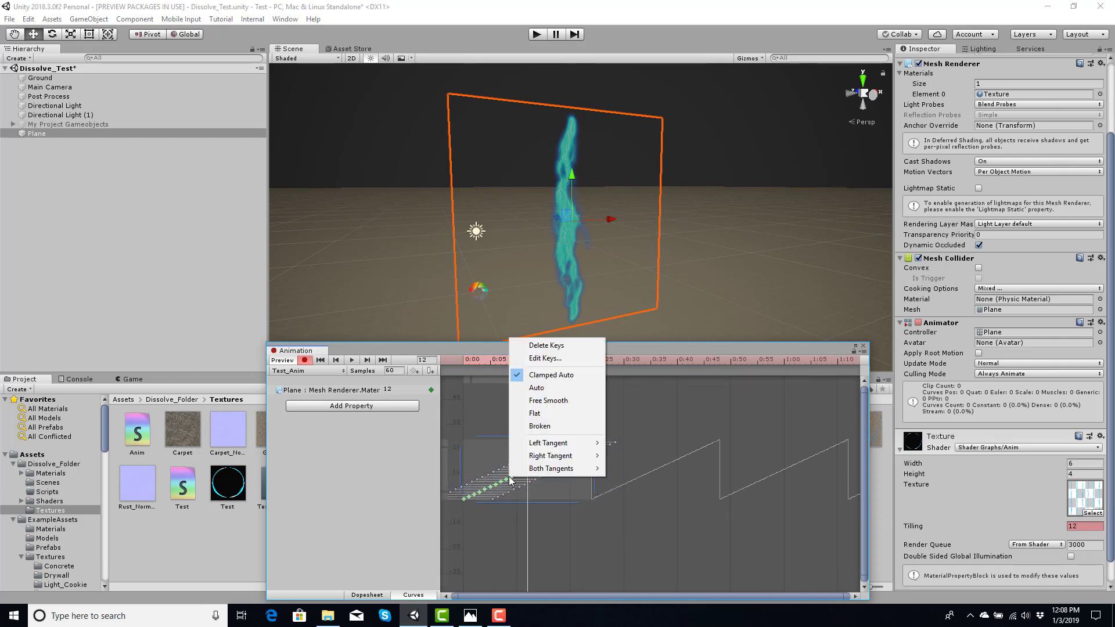
mouse_move(550, 474)
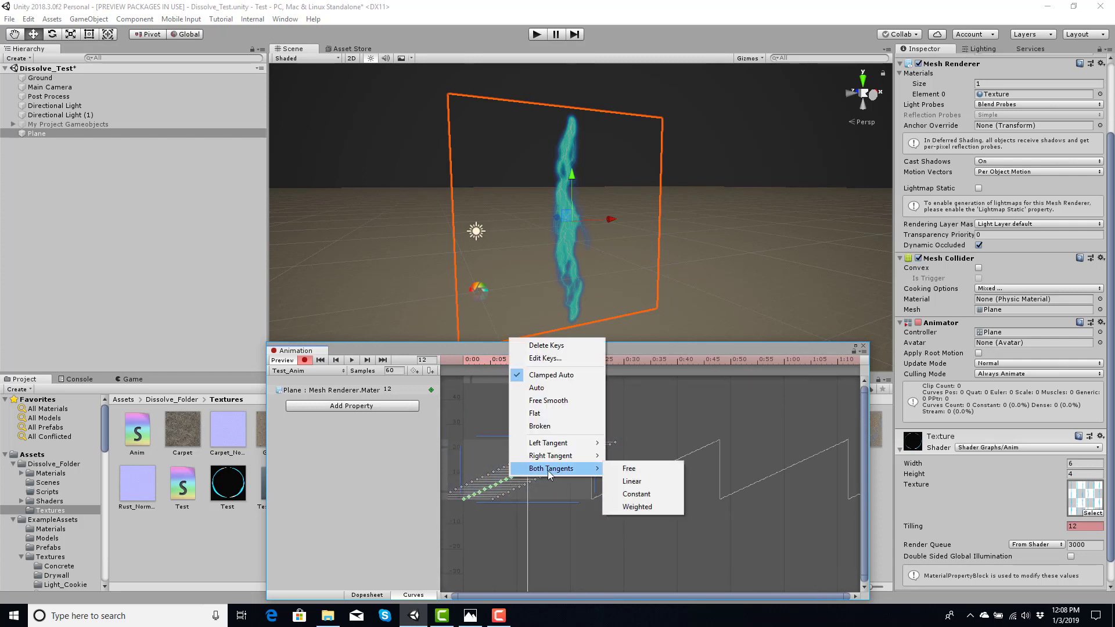
click(637, 495)
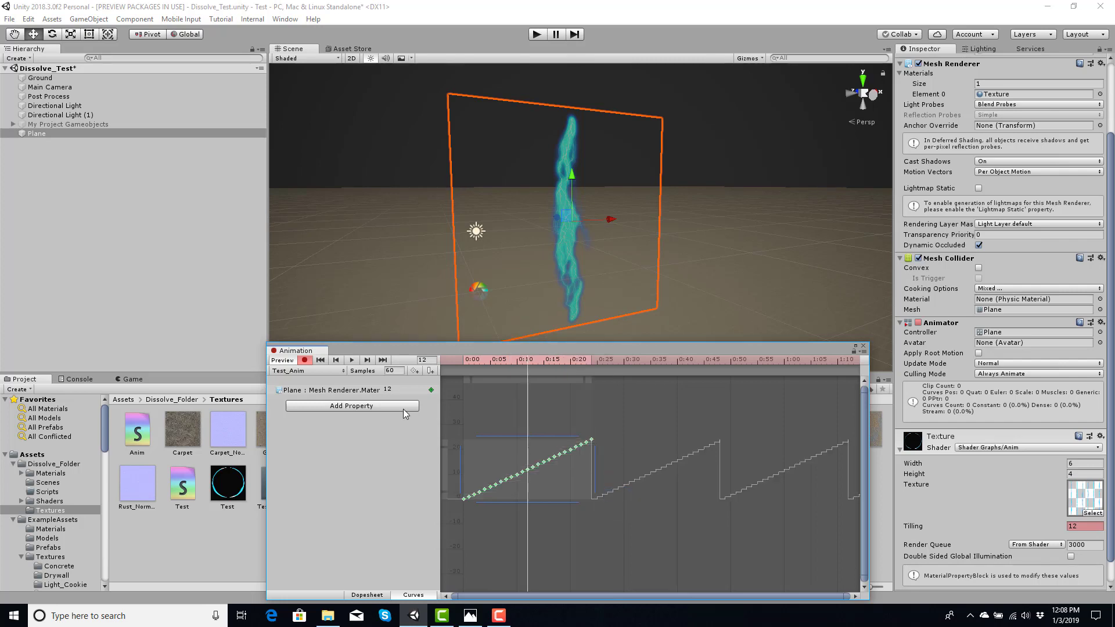
Step: Play the Test_Anim clip to check the lightning with the stepped Tilling curve
click(352, 361)
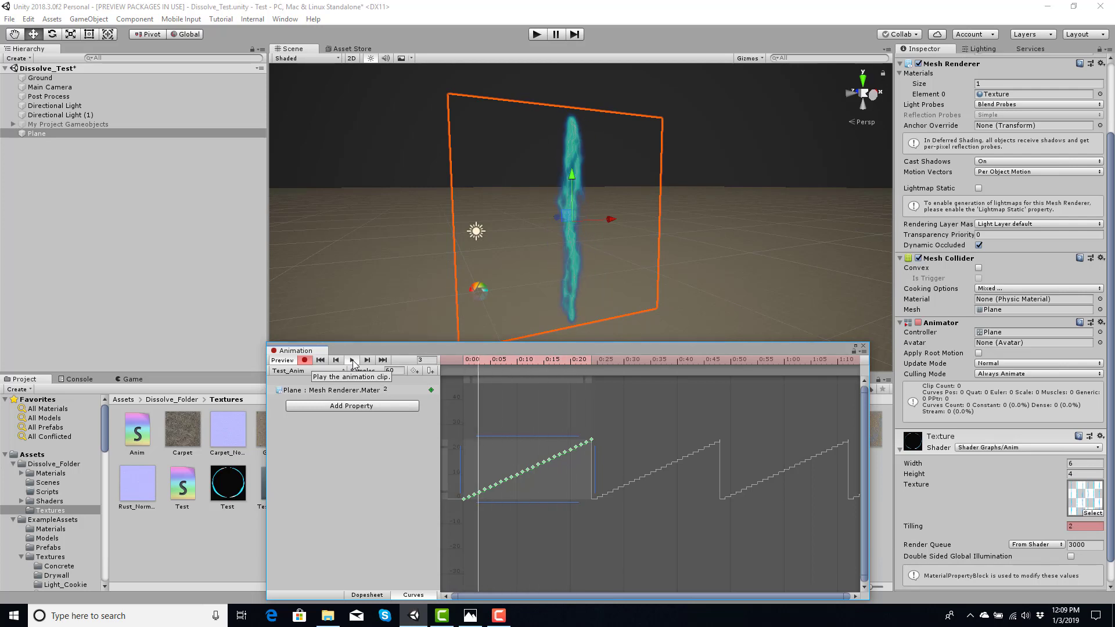
click(353, 360)
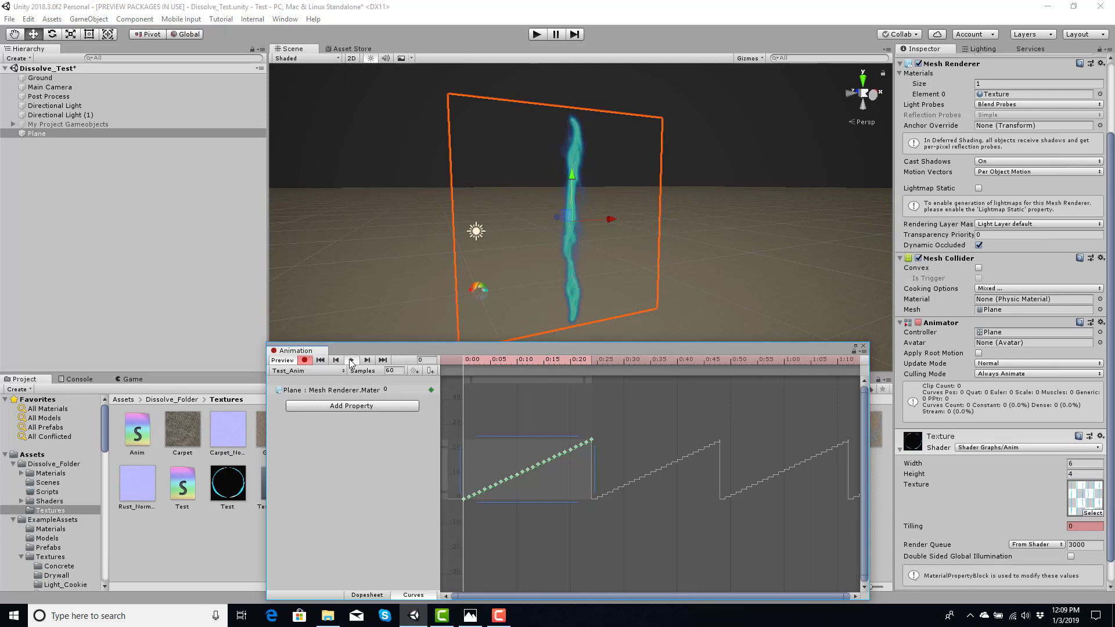
click(351, 361)
Step: Set the clip's Samples to 30 in the dopesheet and play back the slower animation
click(367, 595)
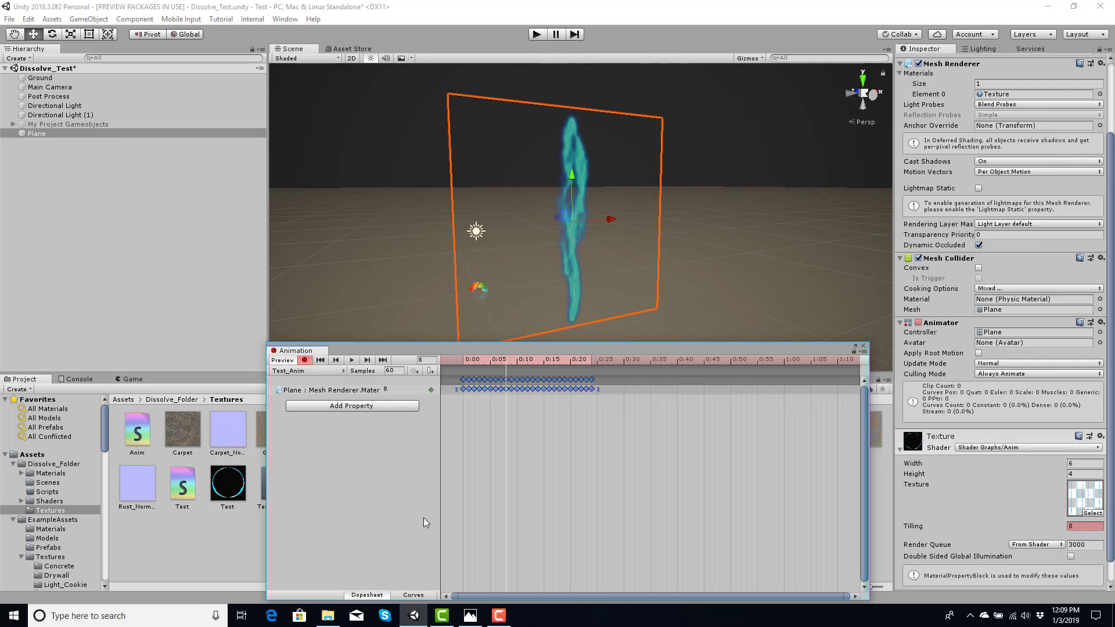
click(384, 373)
key(Return)
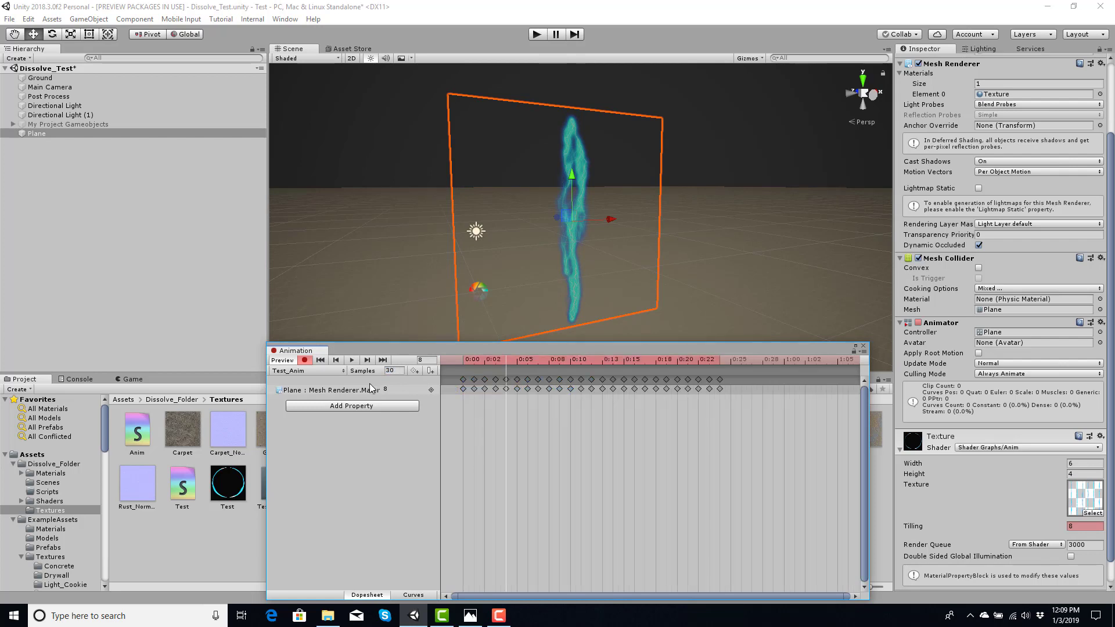
click(352, 361)
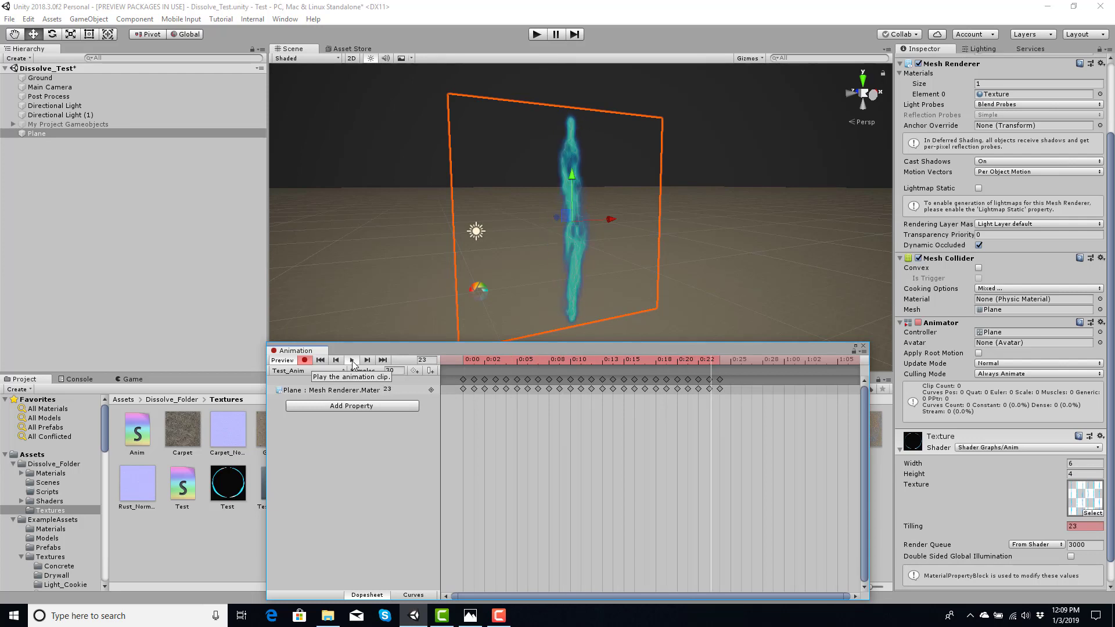
click(353, 364)
Step: Select all Tilling keys in the dopesheet, try the Auto tangent mode and step back to frame 15
drag(743, 432, 454, 363)
right_click(463, 383)
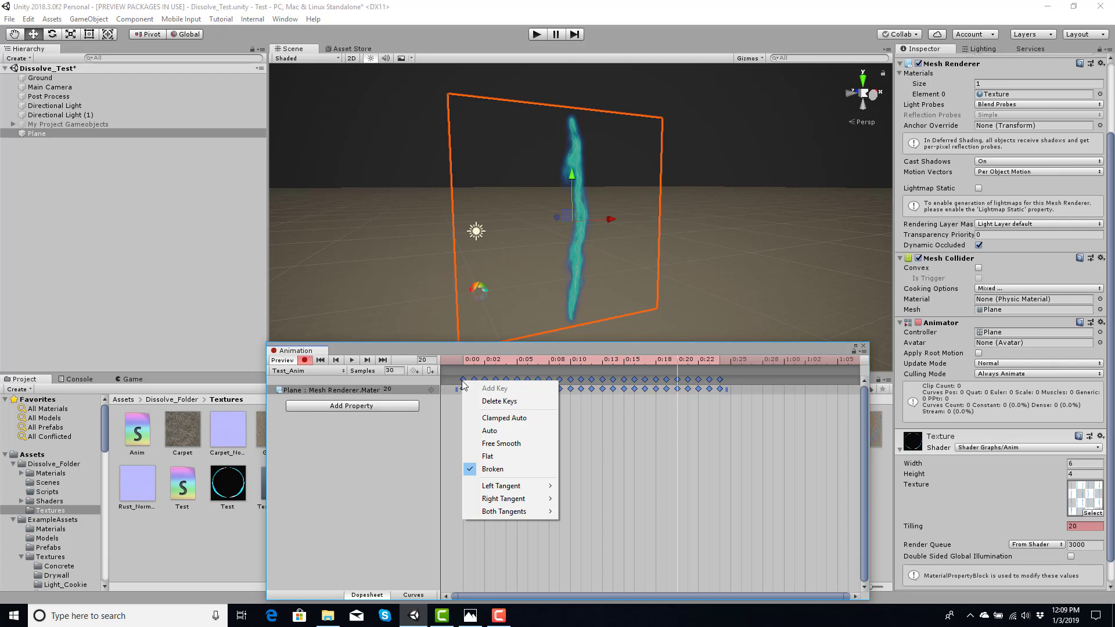
click(488, 430)
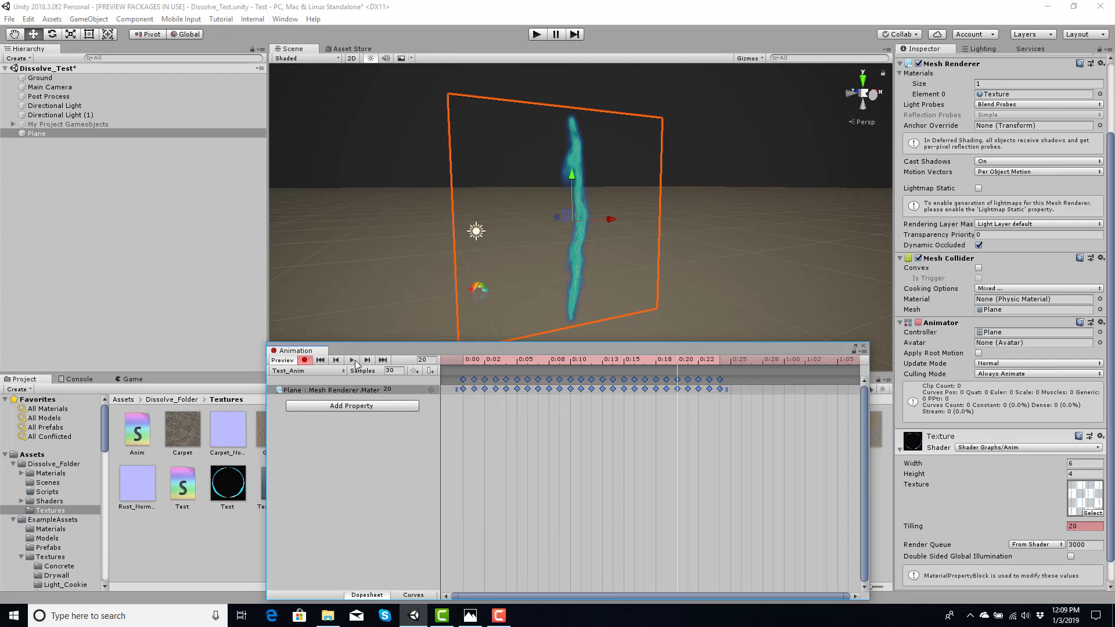
key(comma)
key(comma)
key(comma)
key(comma)
key(comma)
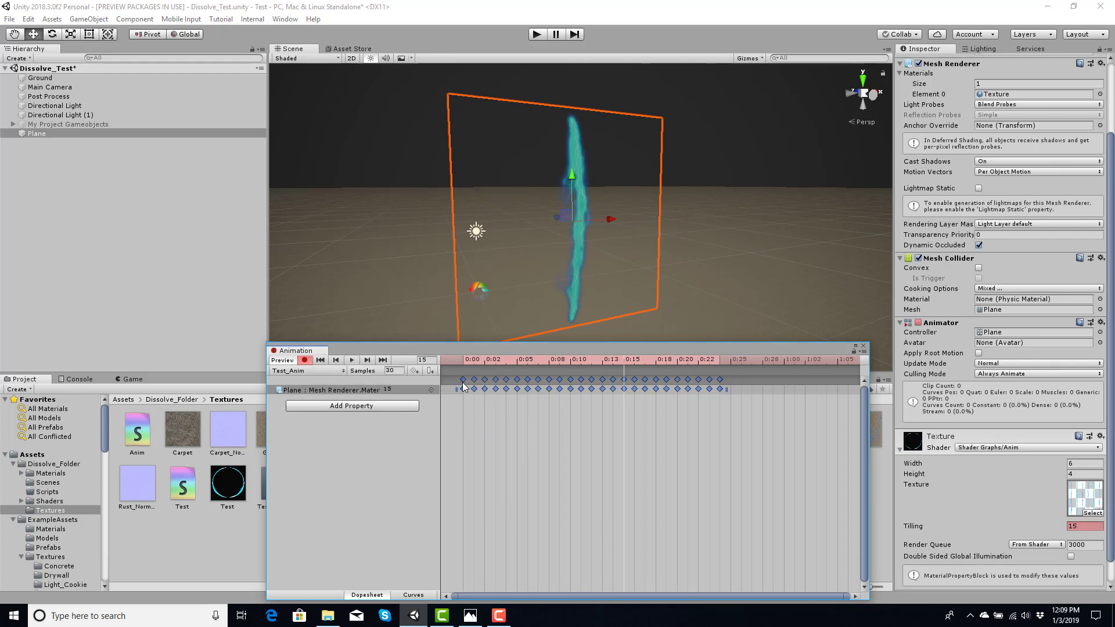
Step: Revisit the tangent options for the selected Tilling keys and step back frame by frame to frame 8
right_click(475, 394)
click(485, 469)
key(comma)
key(comma)
key(comma)
key(comma)
key(comma)
key(comma)
key(comma)
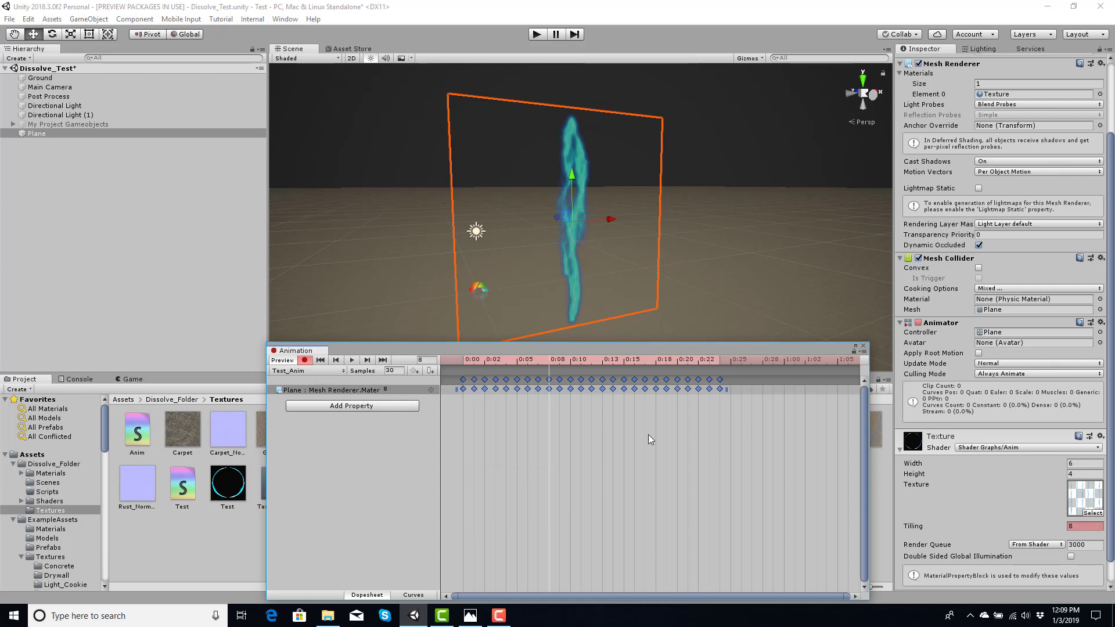
Step: Select all Tilling keys on the animation curve and set both of their tangents to Constant
click(413, 595)
drag(731, 543, 436, 406)
right_click(513, 492)
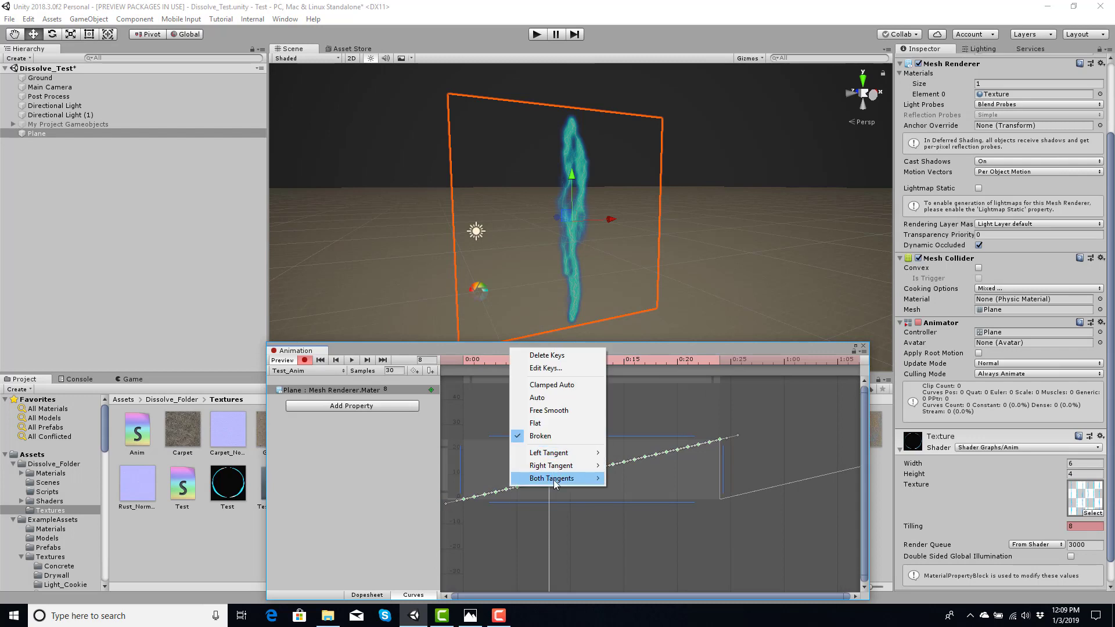
mouse_move(549, 478)
click(634, 506)
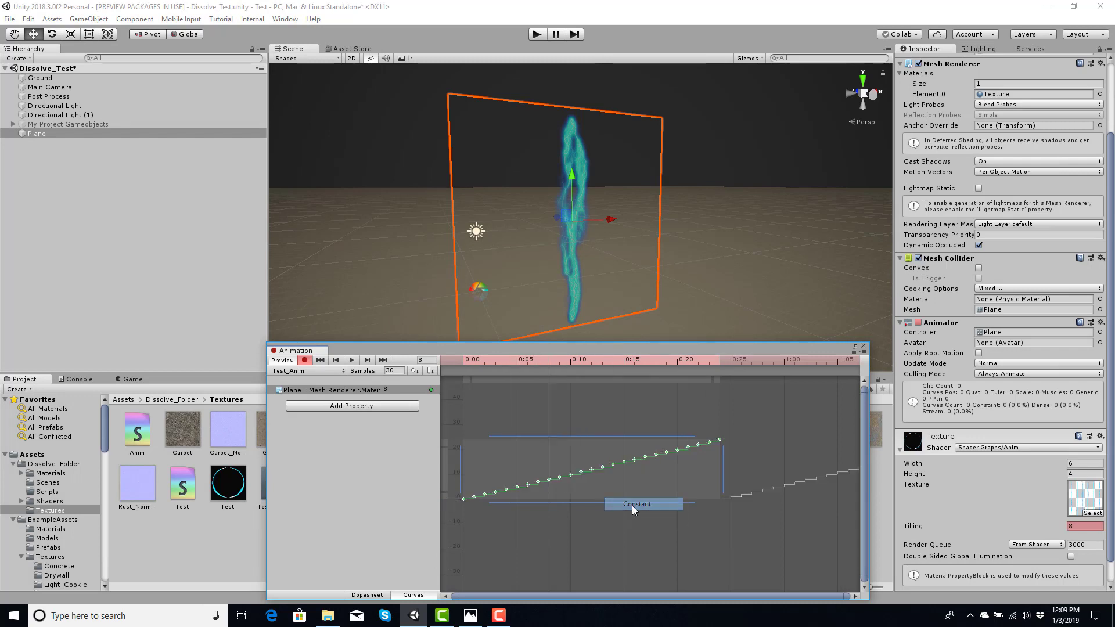
Step: Play the Test_Anim clip to check the stepped curve, stop it, return to the dopesheet and close the animation editor
click(353, 361)
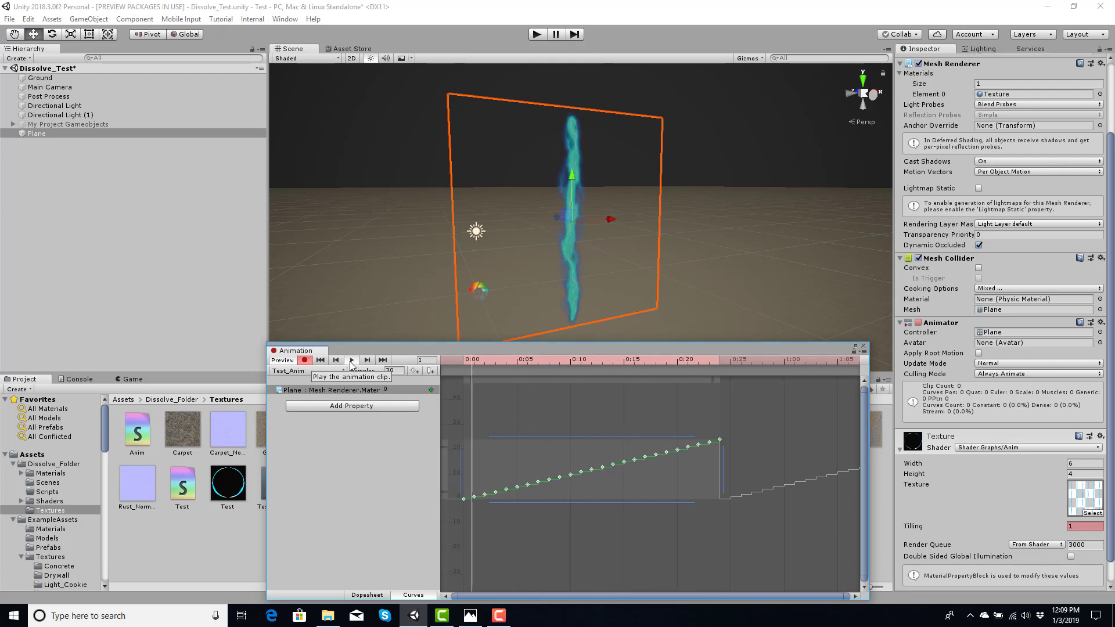
click(351, 361)
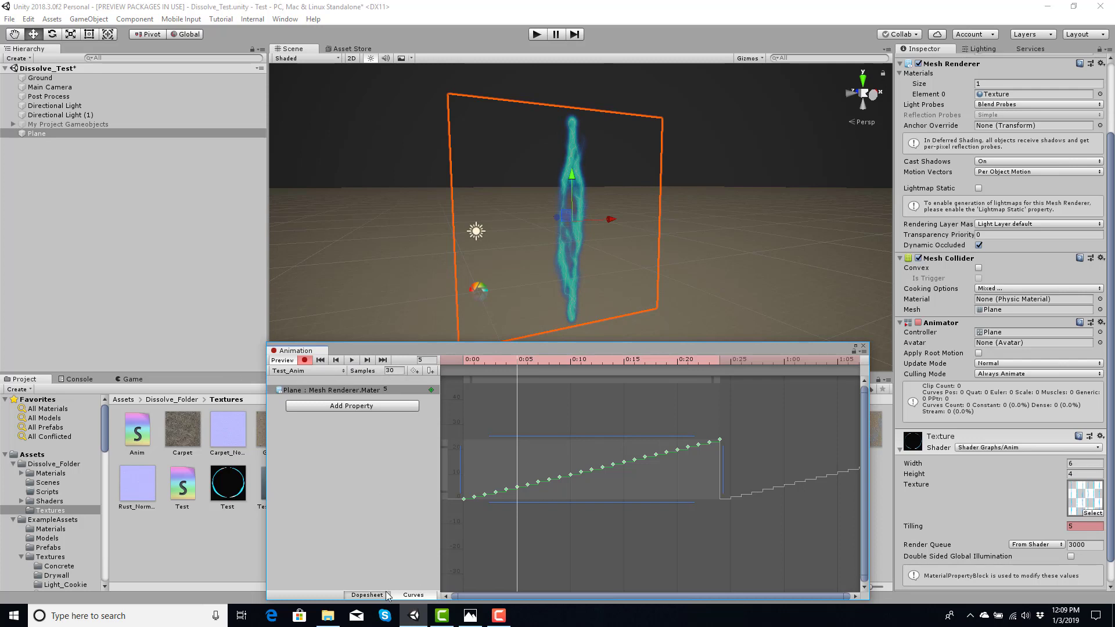
click(367, 595)
click(863, 349)
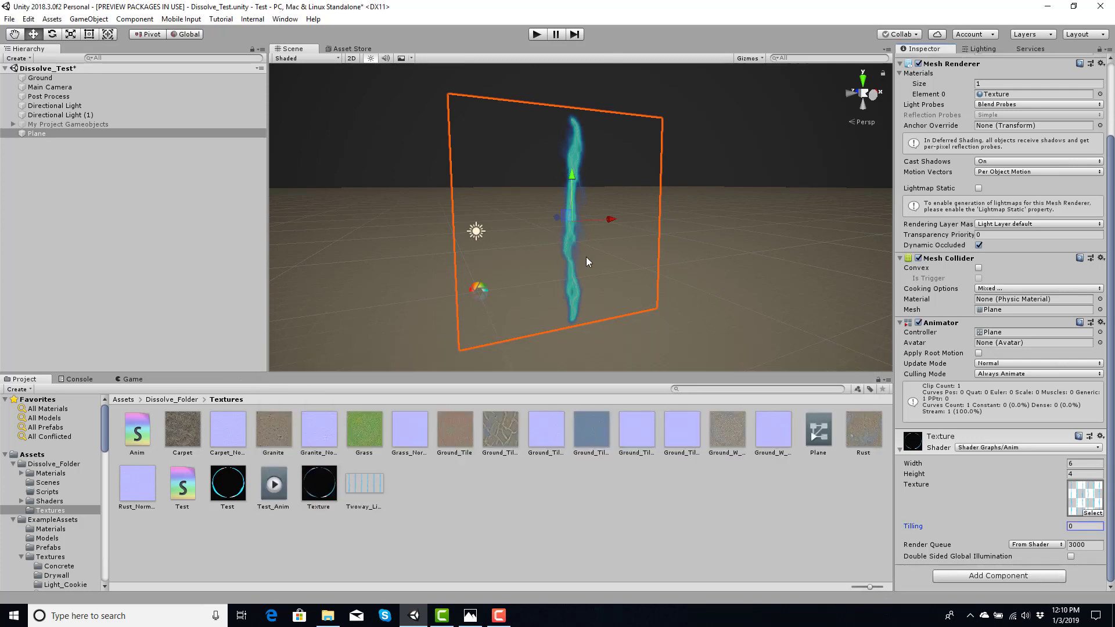
Step: Save the scene and run it in Play mode, enlarging the Game view to check the lightning, and stop it
key(ctrl+s)
click(537, 35)
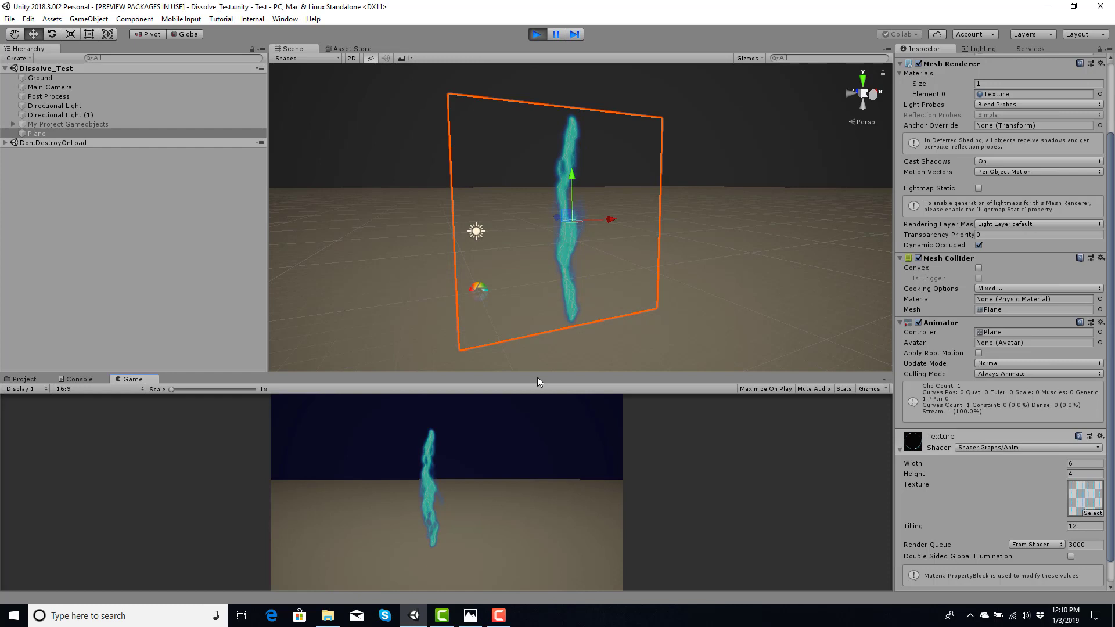
drag(537, 373, 540, 227)
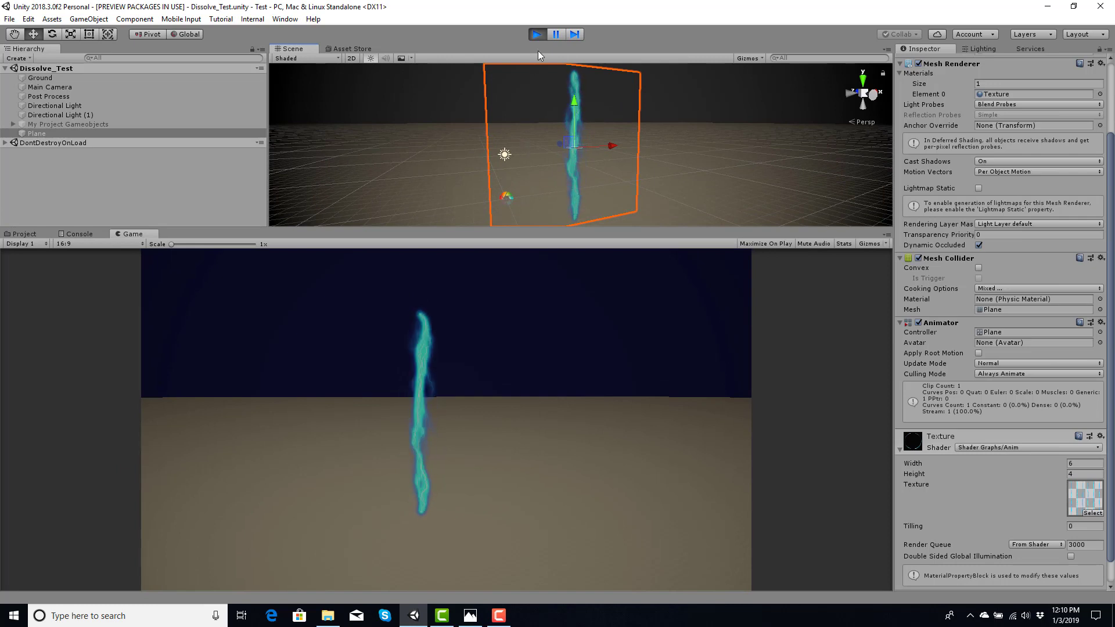
click(539, 34)
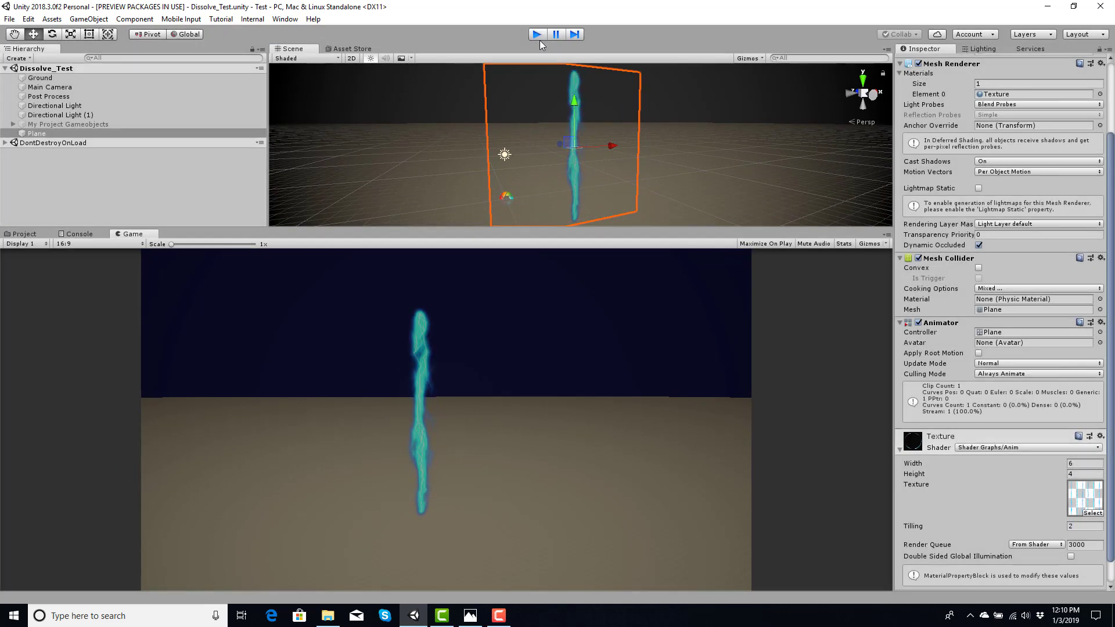
Step: Open the Anim shader graph and add a Color property named HDR with its mode set to HDR
click(21, 234)
double_click(136, 287)
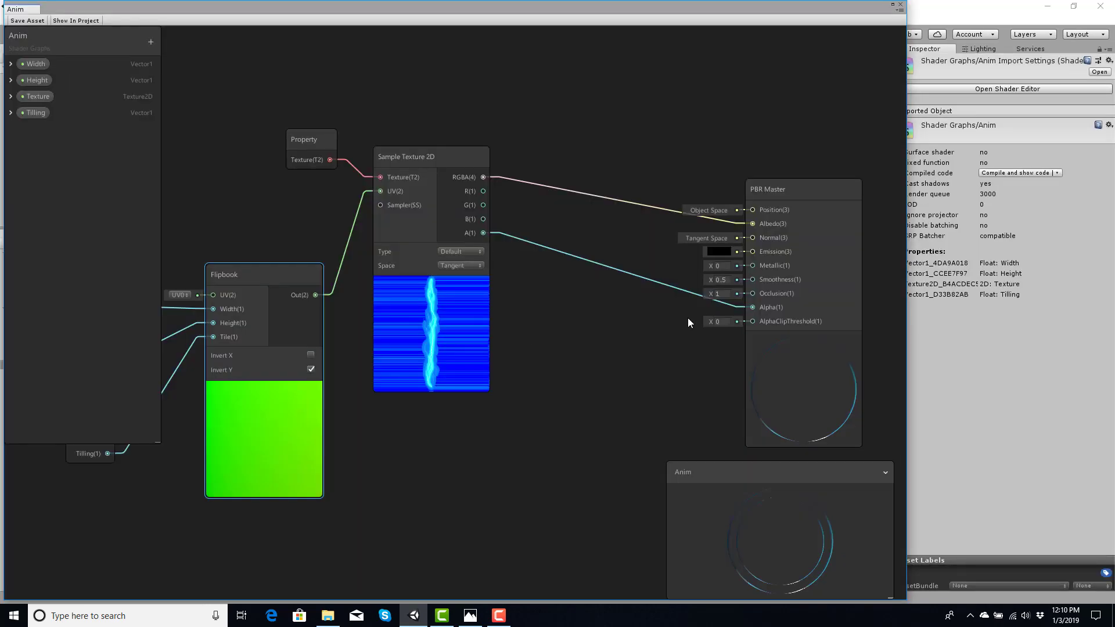
middle_drag(688, 318, 232, 144)
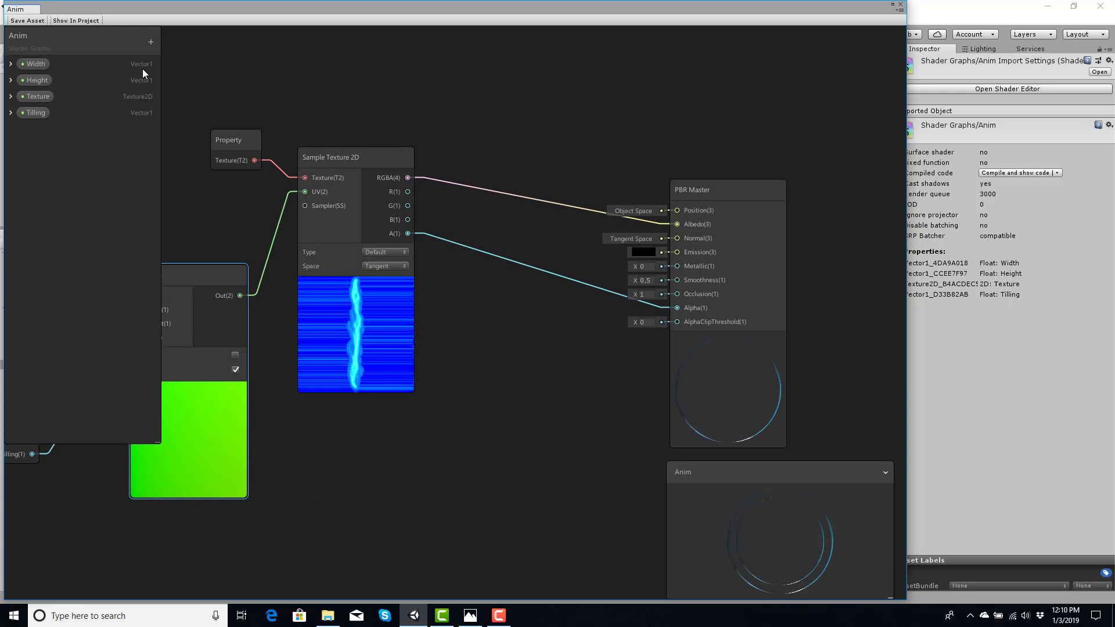
click(152, 45)
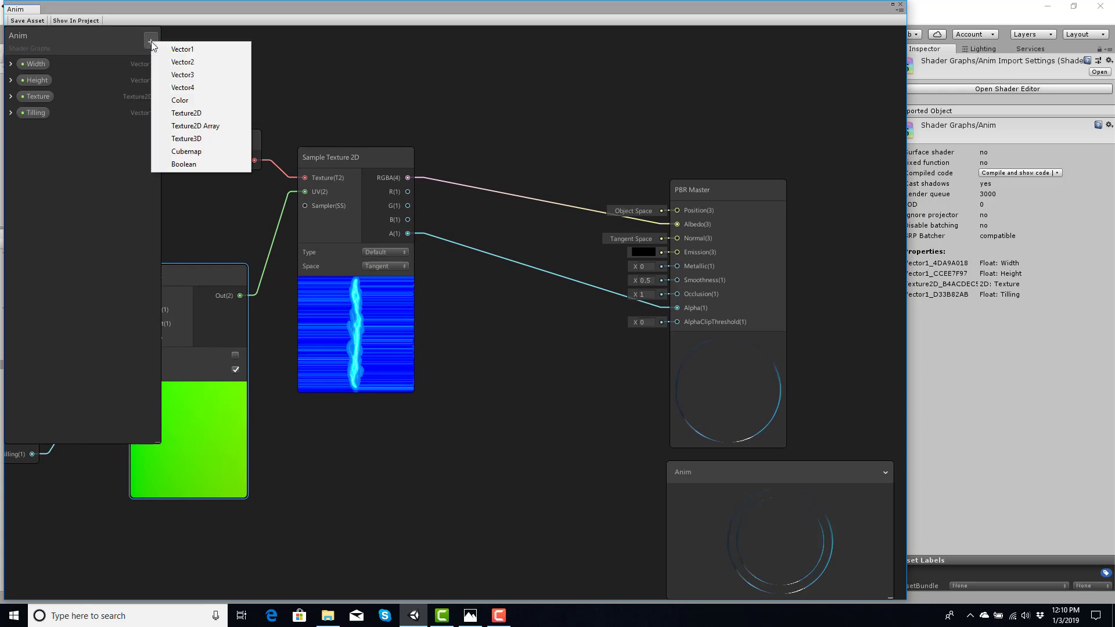
click(186, 102)
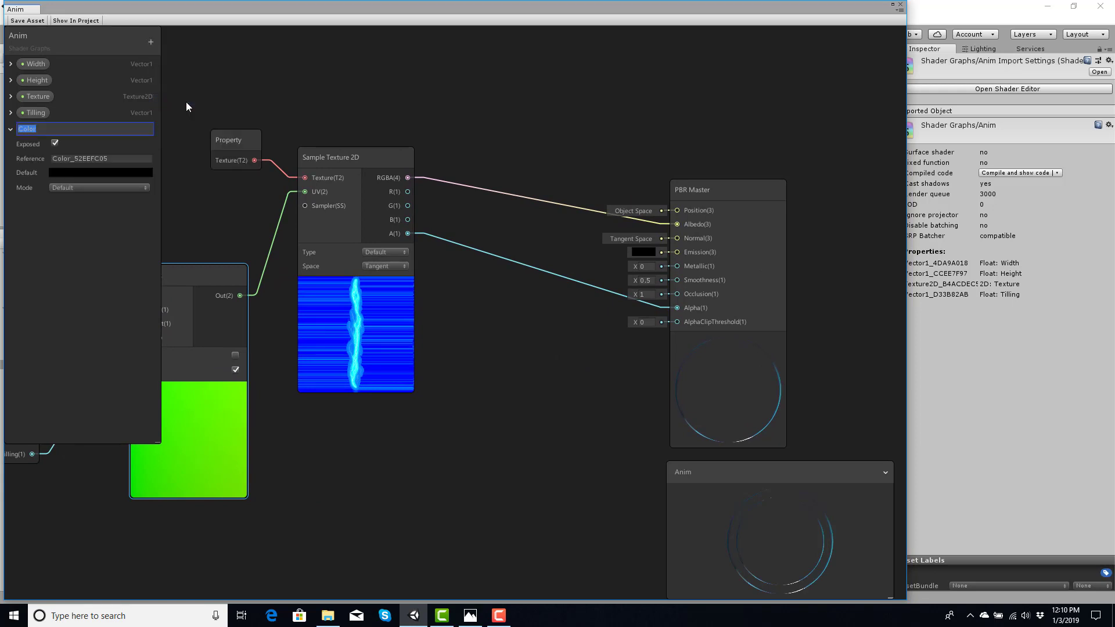
text(HDR)
key(Return)
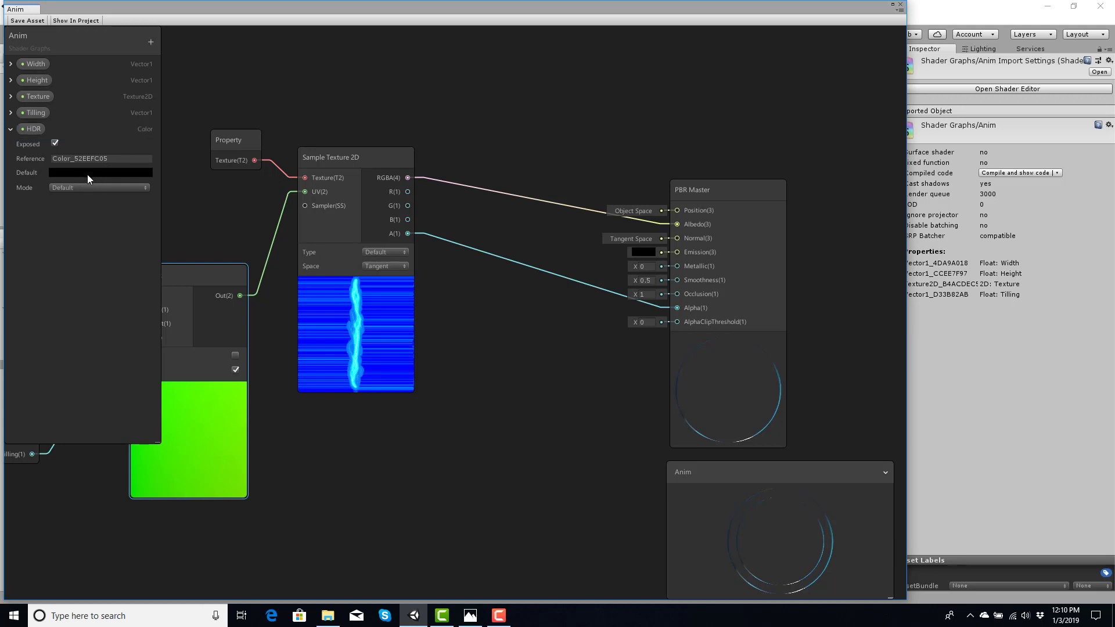
click(90, 188)
click(93, 215)
Step: Place the HDR property in the graph, connect it to the PBR Master's Emission input, save the asset and close the graph
drag(33, 130, 525, 230)
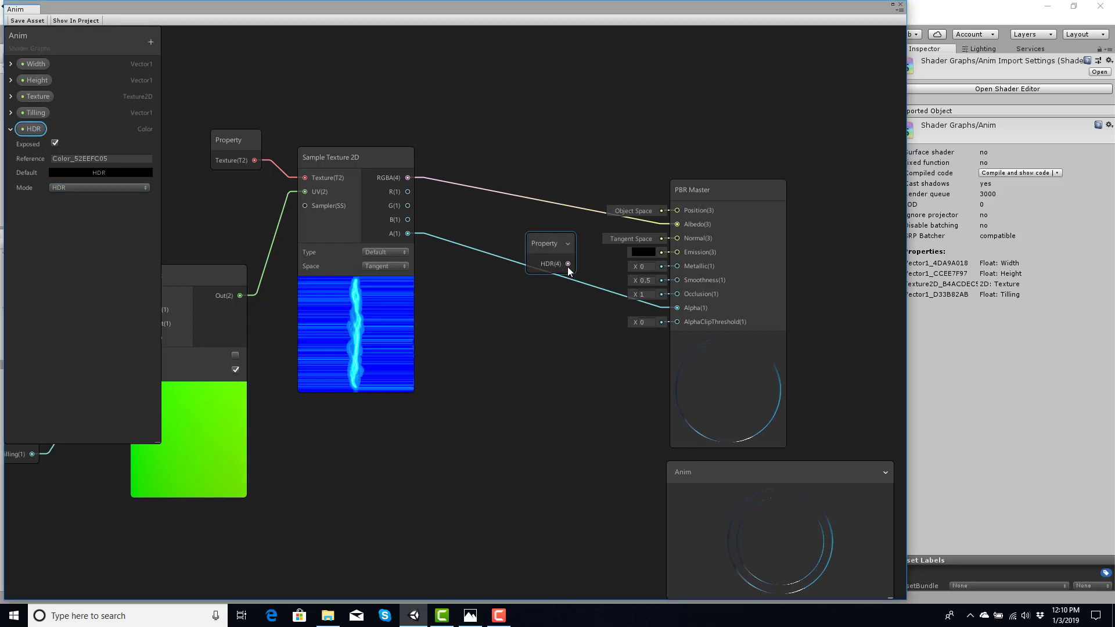
drag(568, 267, 677, 253)
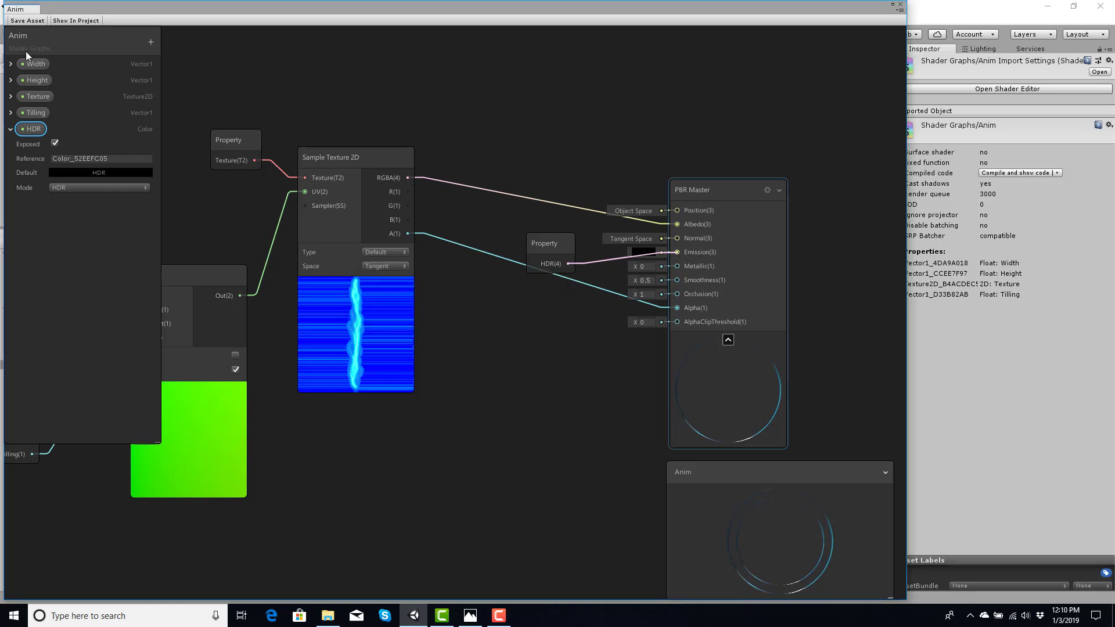
click(29, 22)
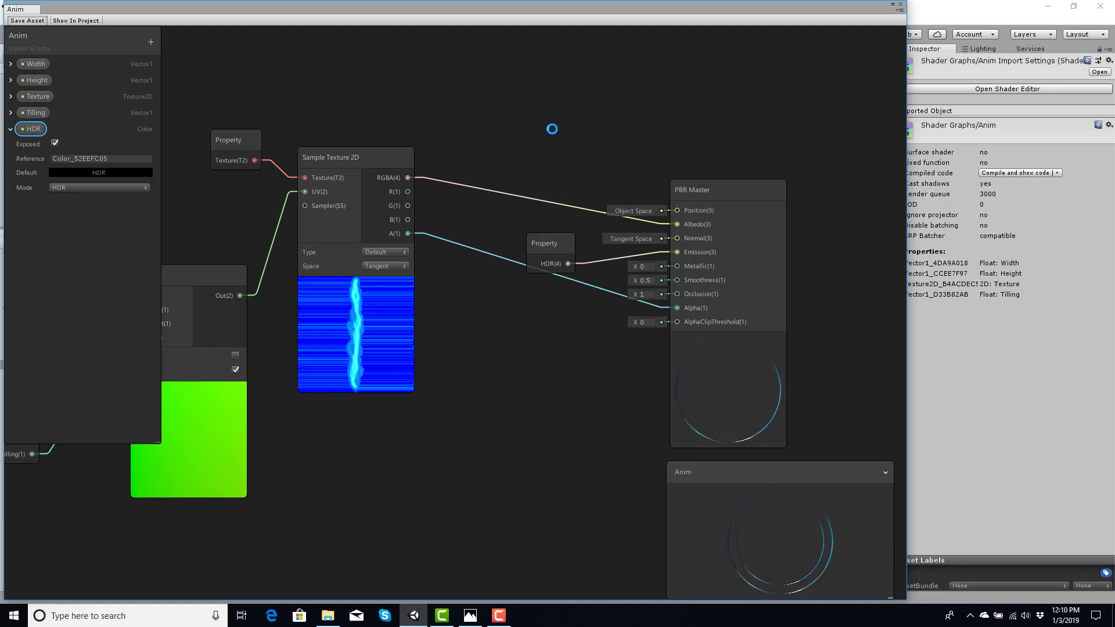
click(901, 5)
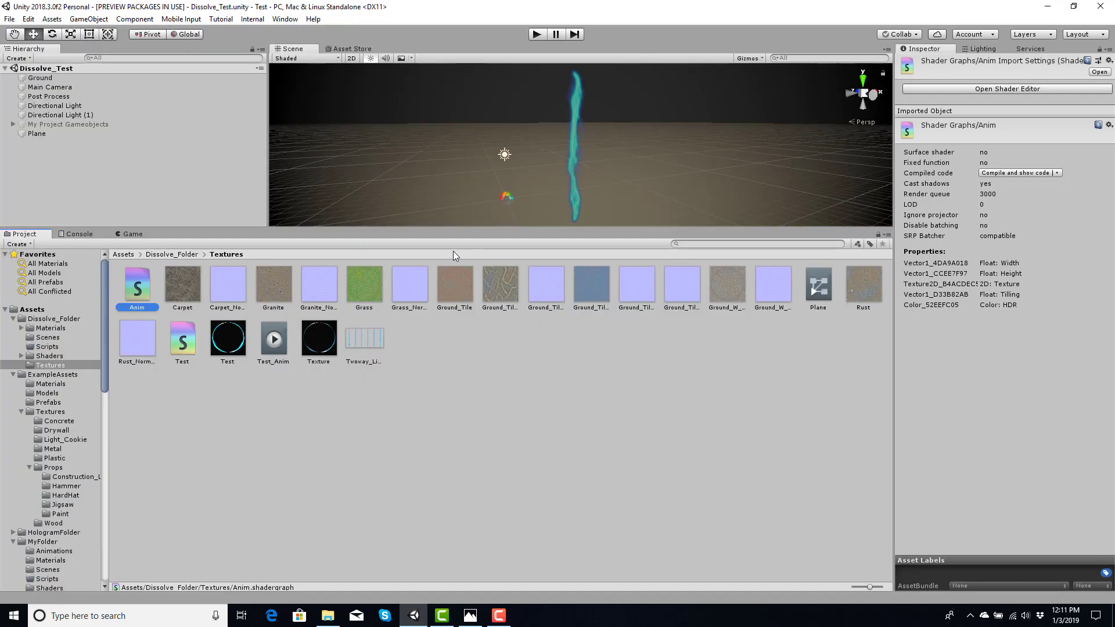
Step: Set the lightning plane material's HDR colour to magenta FF00F1 with an intensity of 1
click(573, 155)
drag(591, 228, 592, 354)
scroll(1055, 531, down, 3)
click(1082, 527)
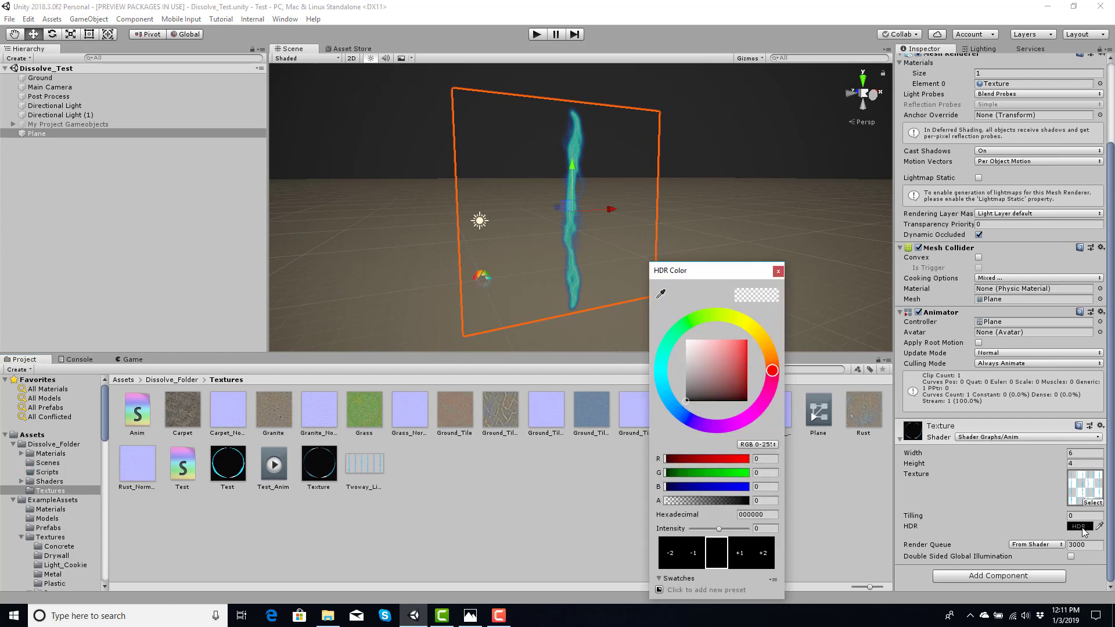
click(765, 528)
drag(686, 412, 665, 390)
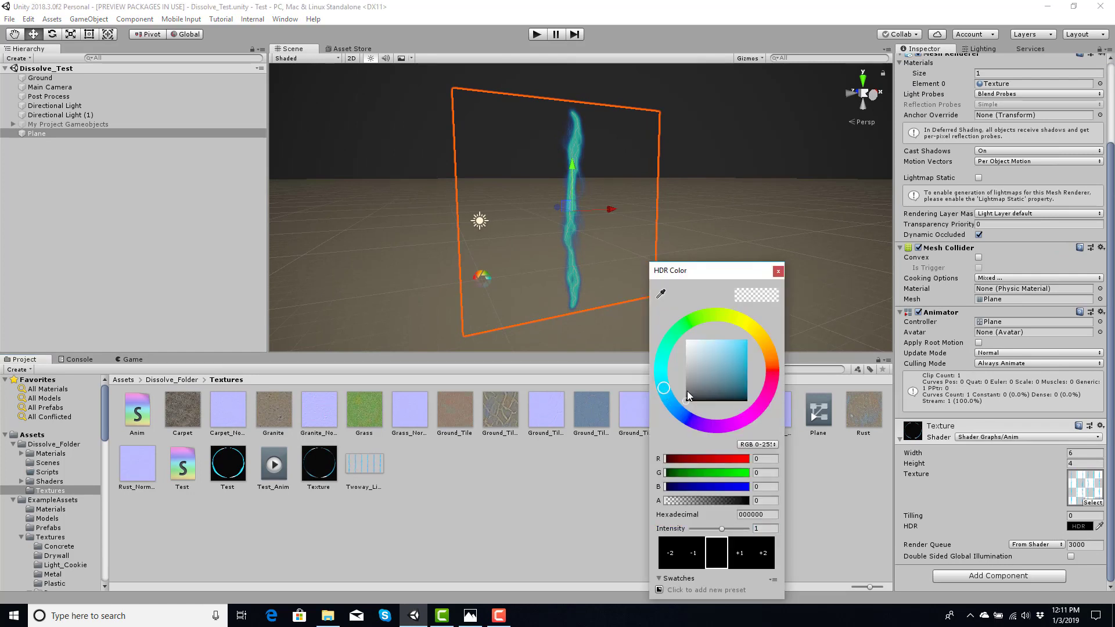
click(689, 385)
drag(722, 365, 754, 337)
mouse_move(666, 388)
mouse_down()
mouse_move(695, 309)
mouse_move(741, 311)
mouse_move(772, 323)
mouse_move(786, 389)
mouse_move(736, 424)
mouse_move(694, 429)
mouse_move(734, 425)
mouse_move(763, 400)
mouse_move(748, 417)
mouse_up()
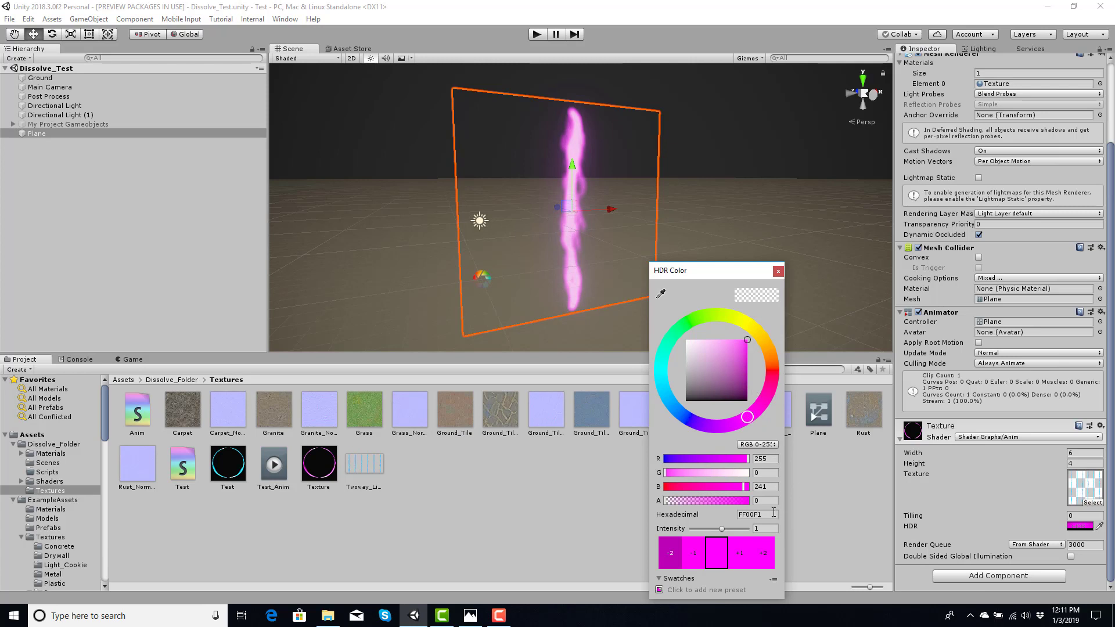
Step: Compare HDR intensities of 2, 3, 4 and 1, set the intensity to 2 and close the colour picker
click(767, 528)
text(2)
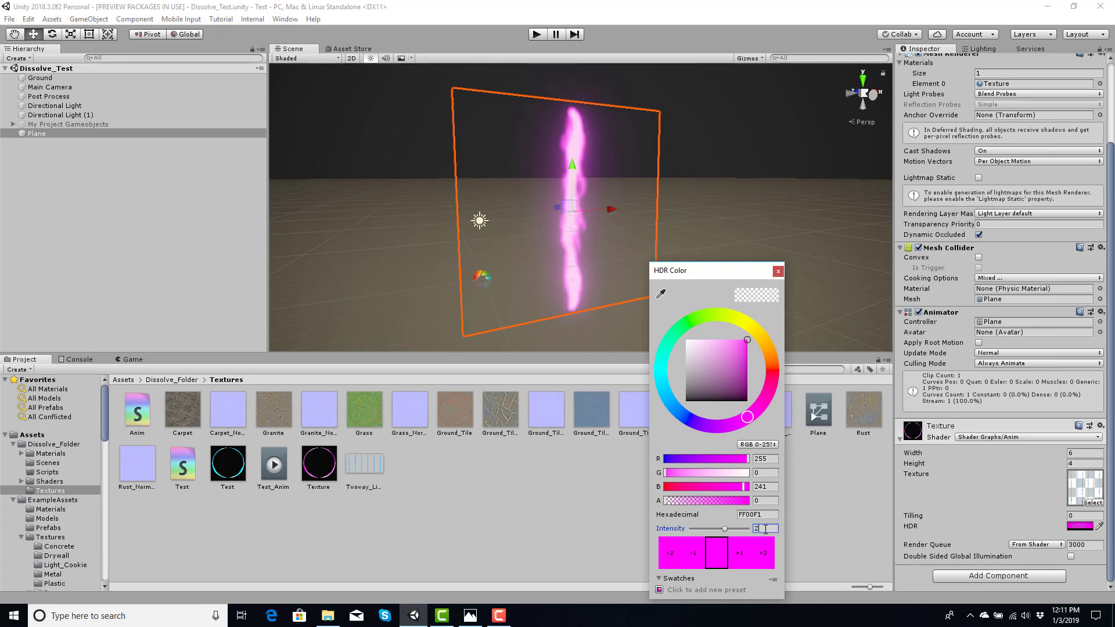
text(3)
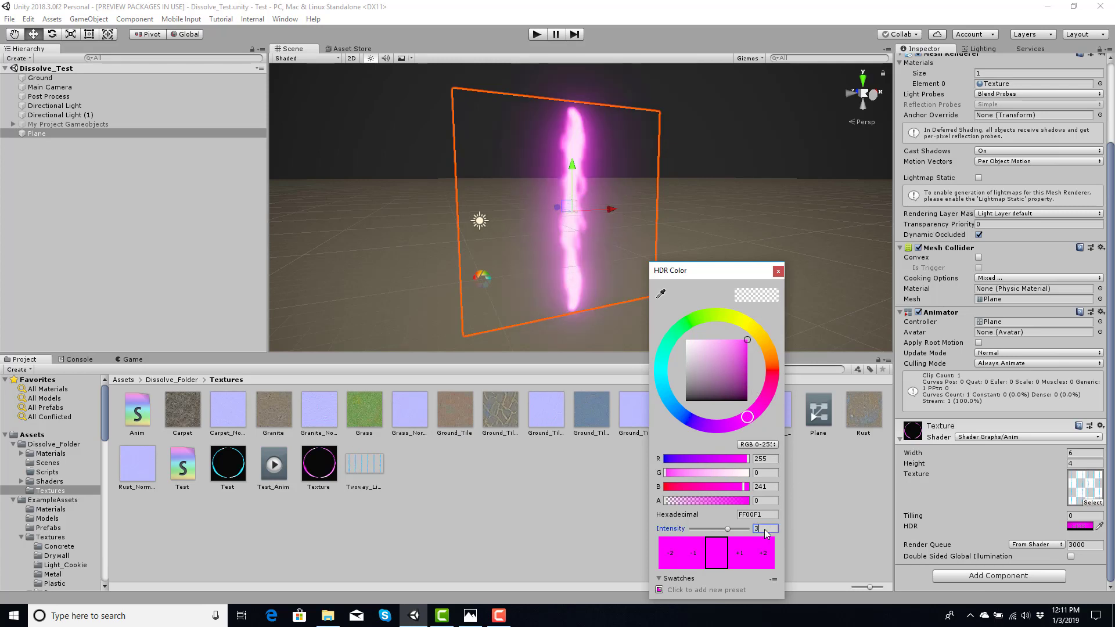
key(Return)
text(4)
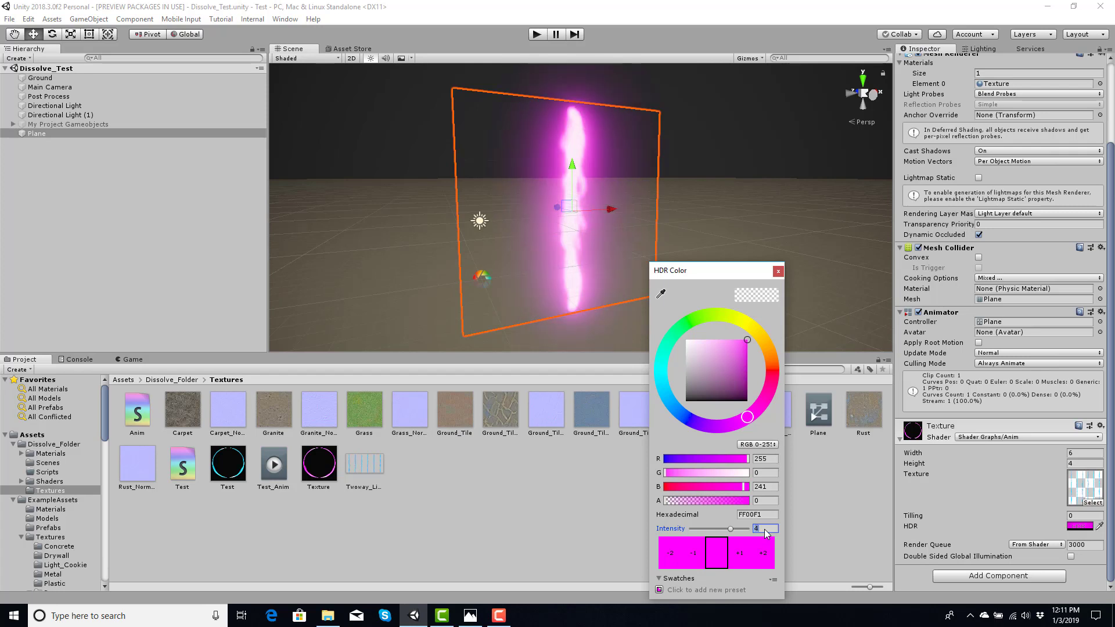
text(1)
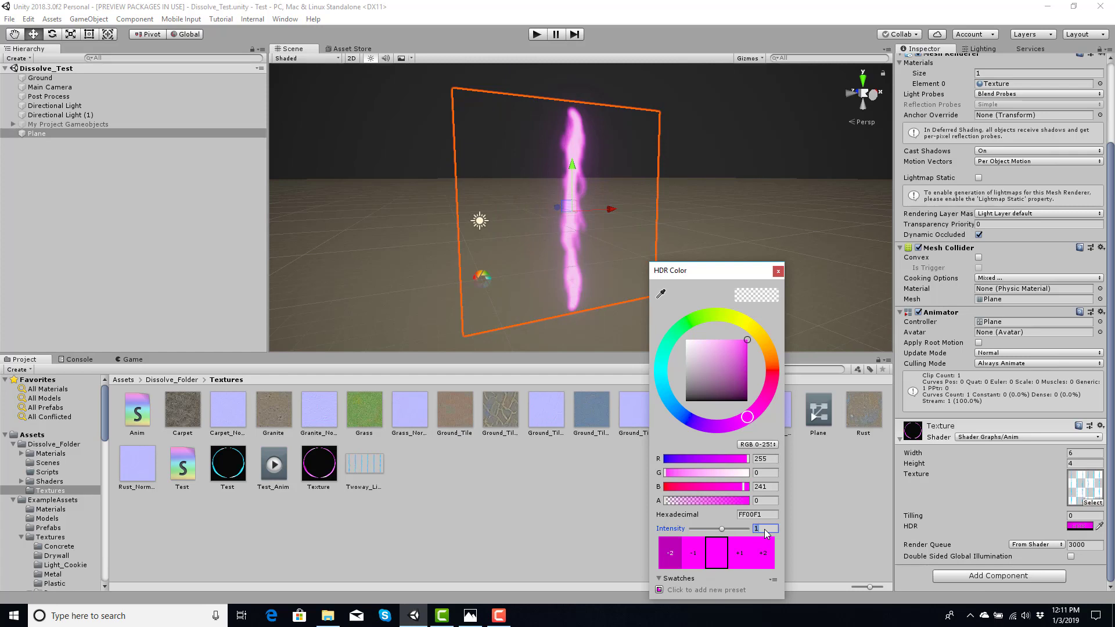
text(2)
click(779, 271)
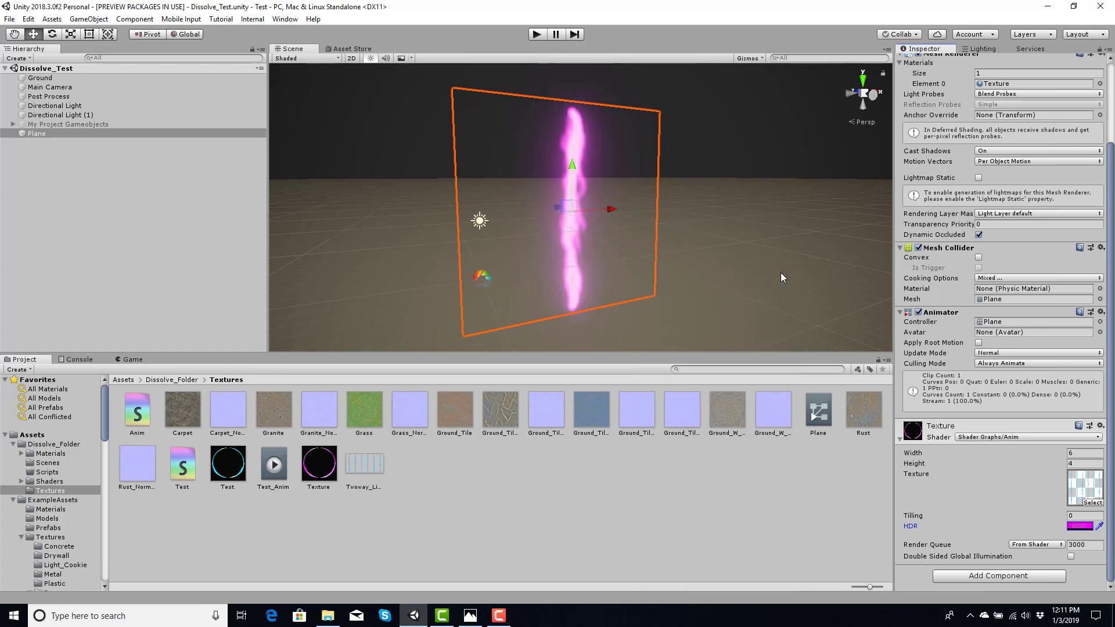
Step: Review the Main Camera's Post Process Layer and the Post Process object's Bloom and Vignette settings, and check the glow in the Game view
click(57, 90)
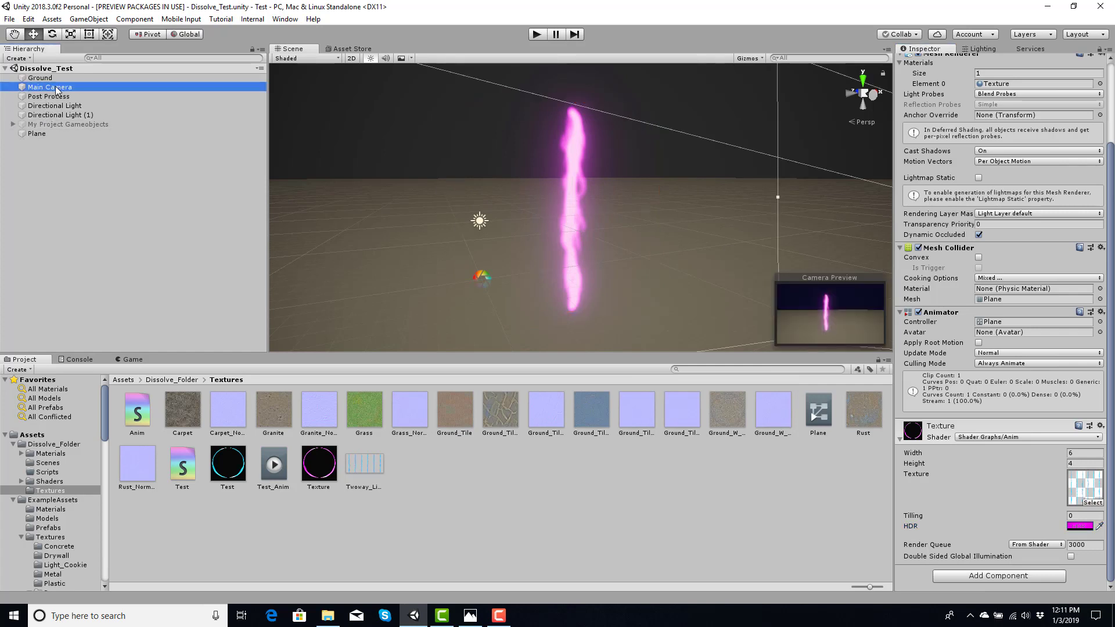
click(901, 327)
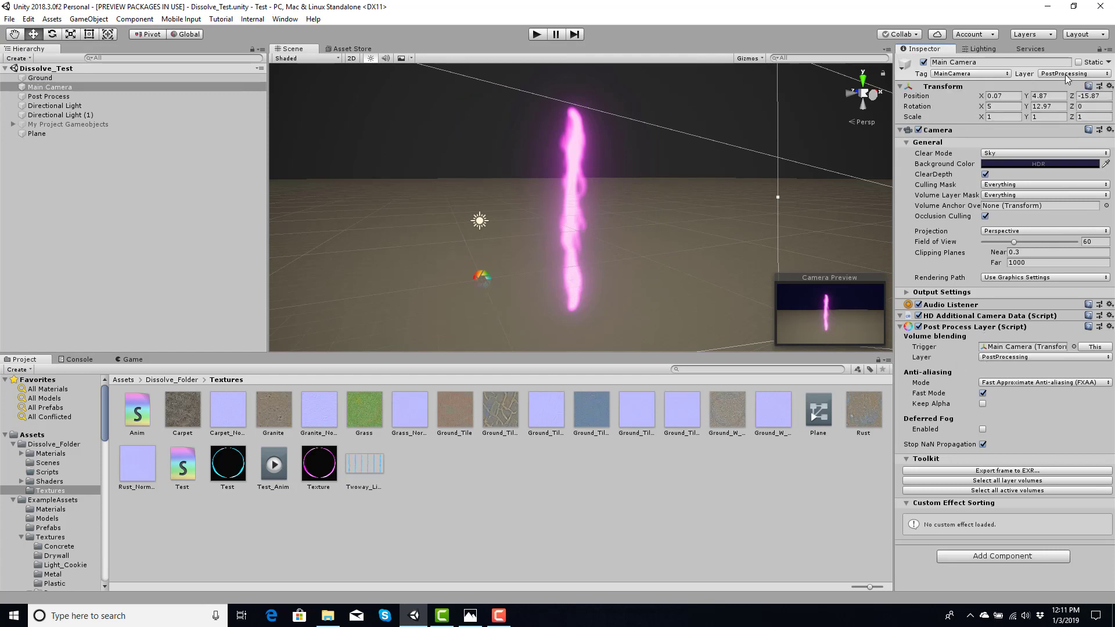
click(47, 97)
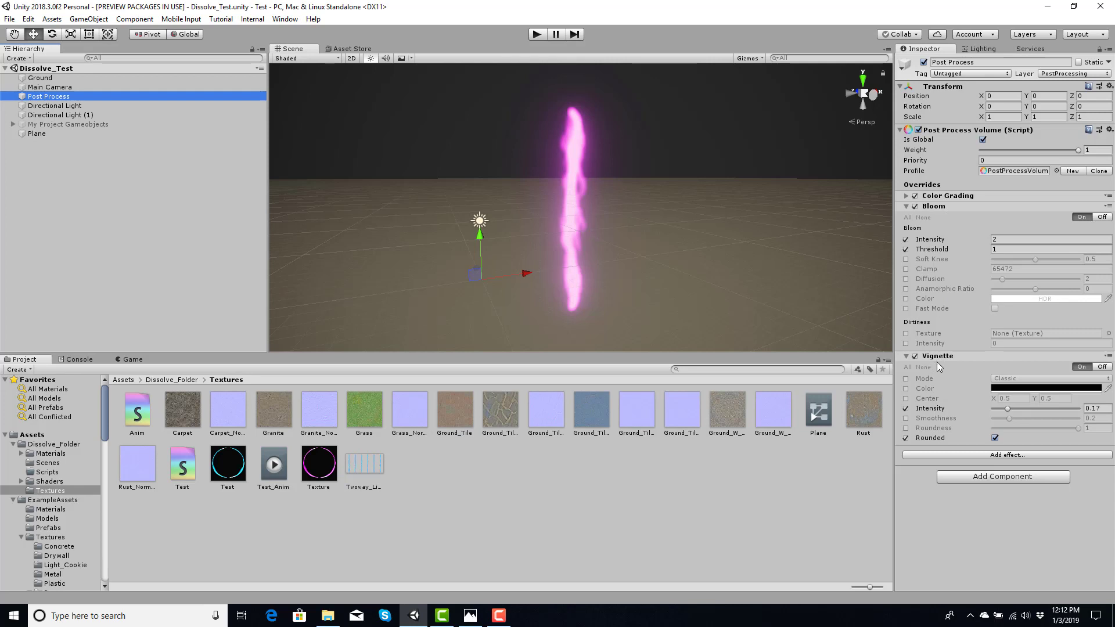
click(907, 357)
click(133, 360)
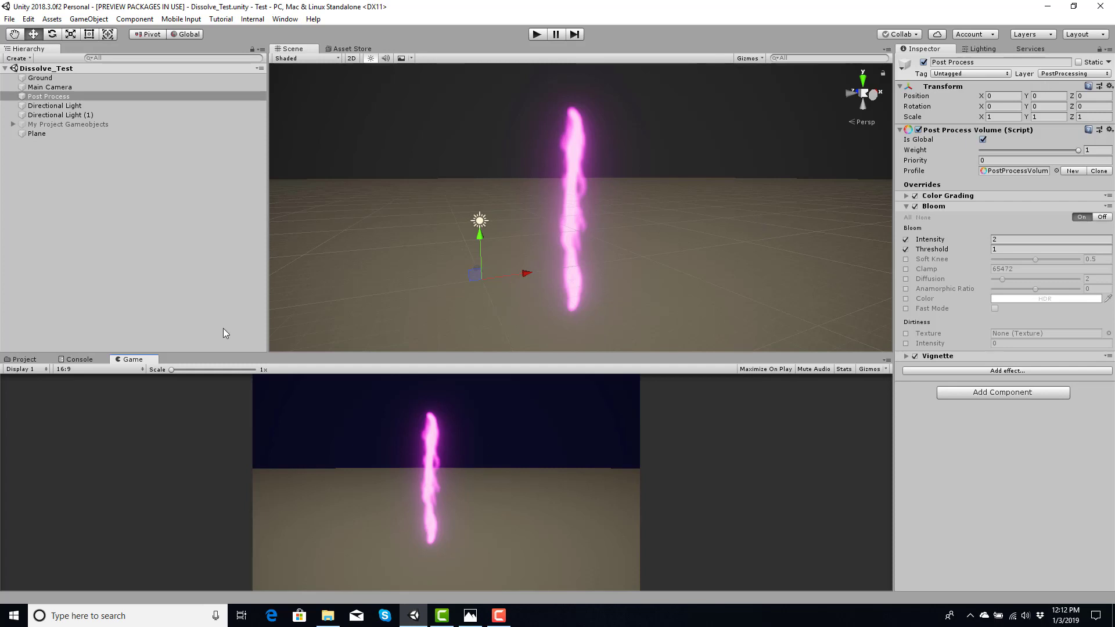
Step: Reopen the Anim shader graph and review its complete node network and the PBR Master's surface settings
click(17, 361)
double_click(144, 416)
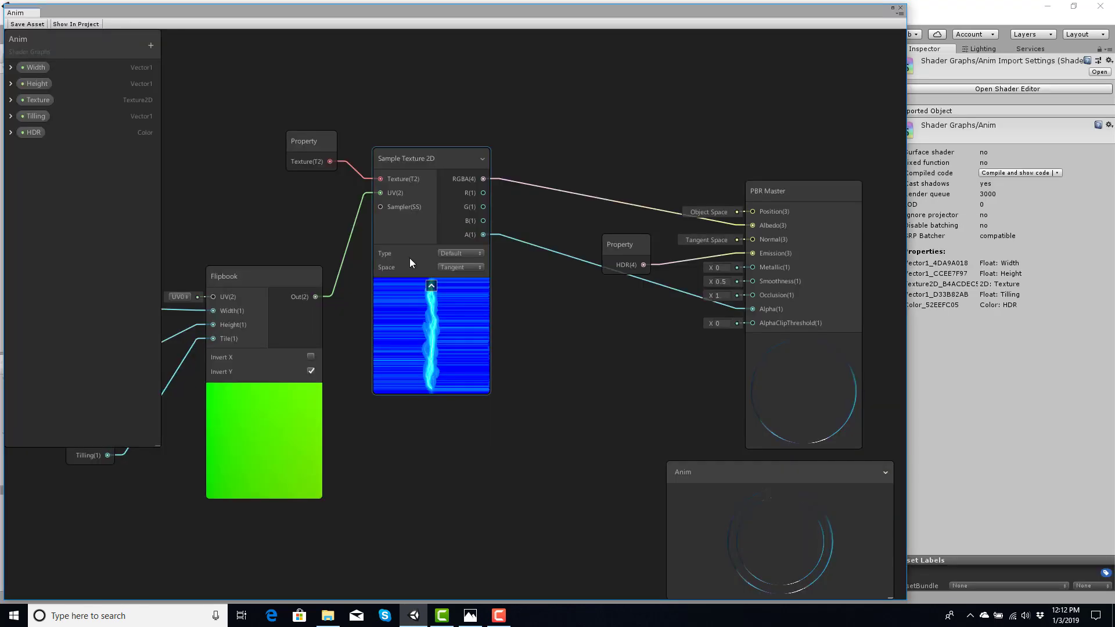
scroll(409, 258, down, 3)
middle_drag(281, 222, 322, 149)
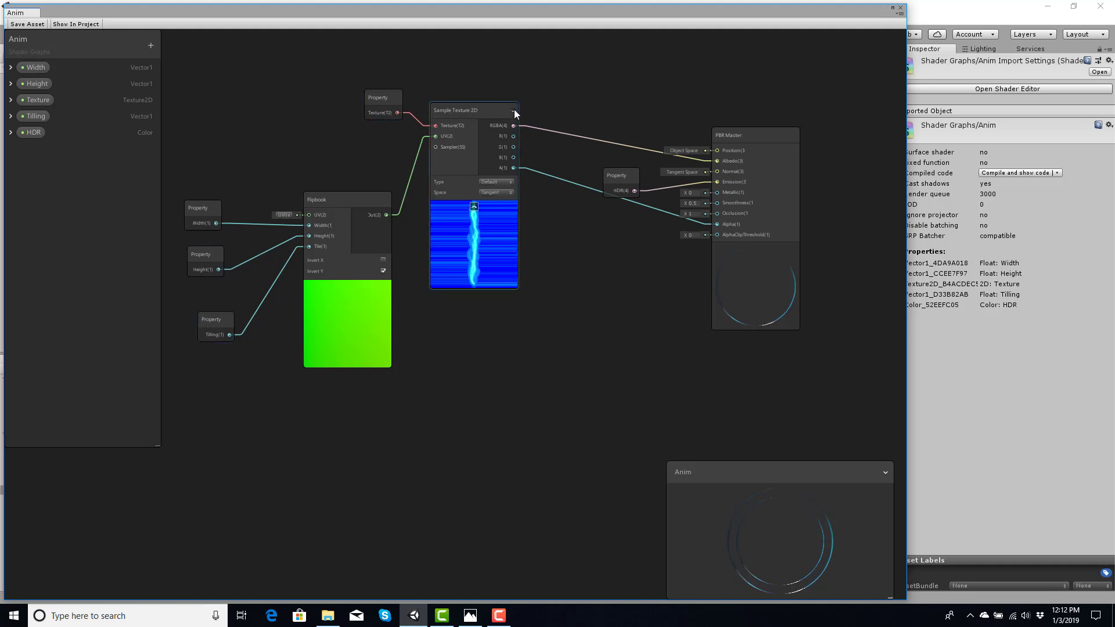
middle_drag(545, 99, 516, 107)
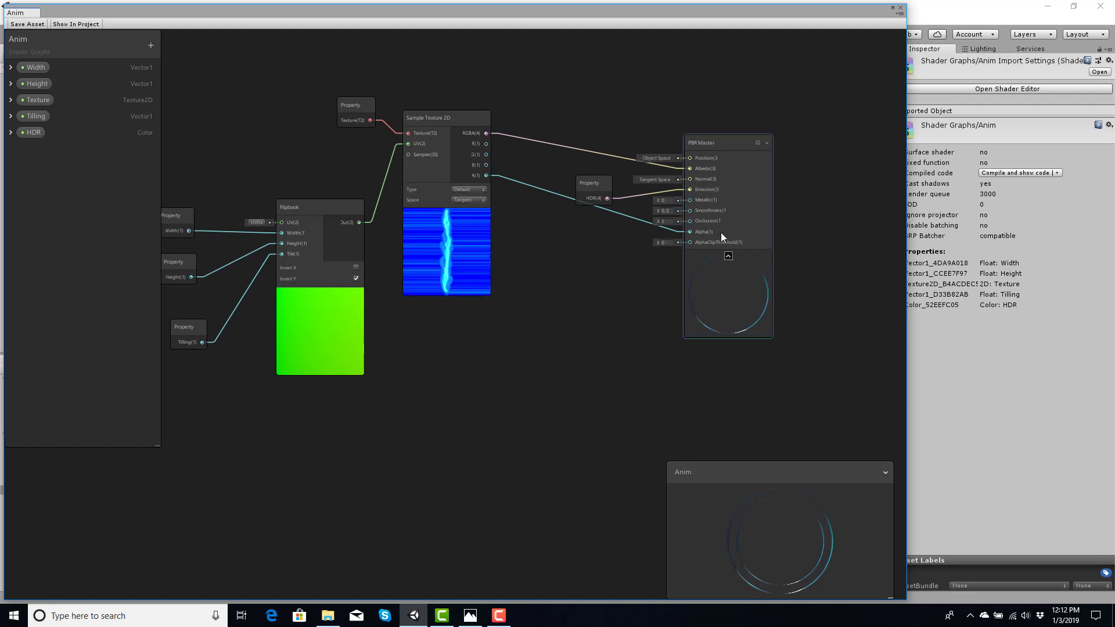
click(758, 143)
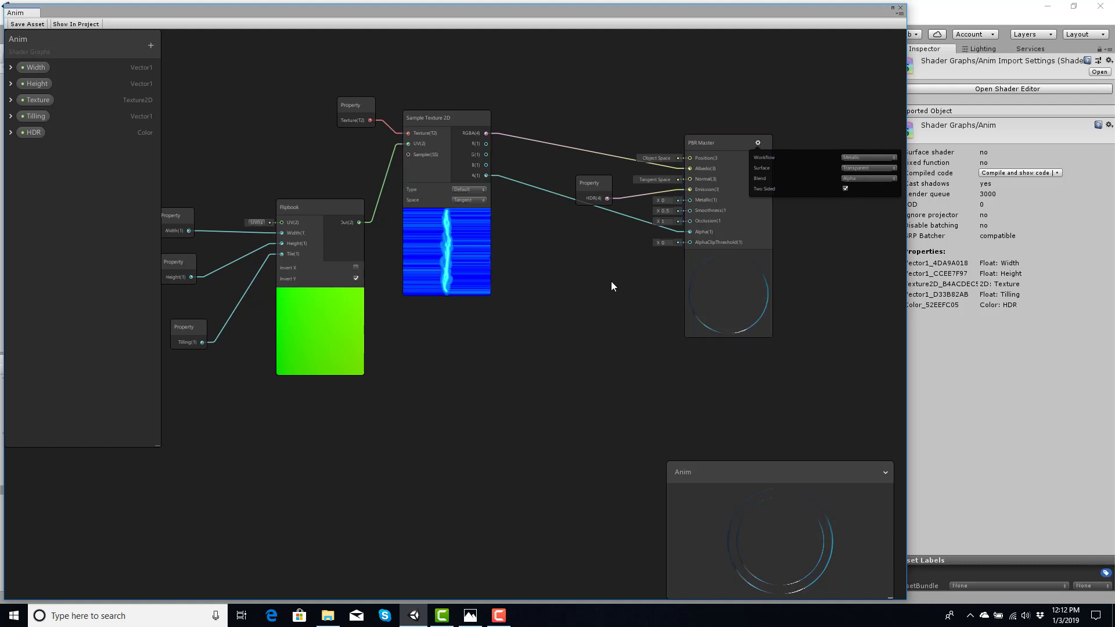
mouse_move(431, 329)
middle_down()
mouse_move(448, 323)
mouse_move(426, 338)
middle_up()
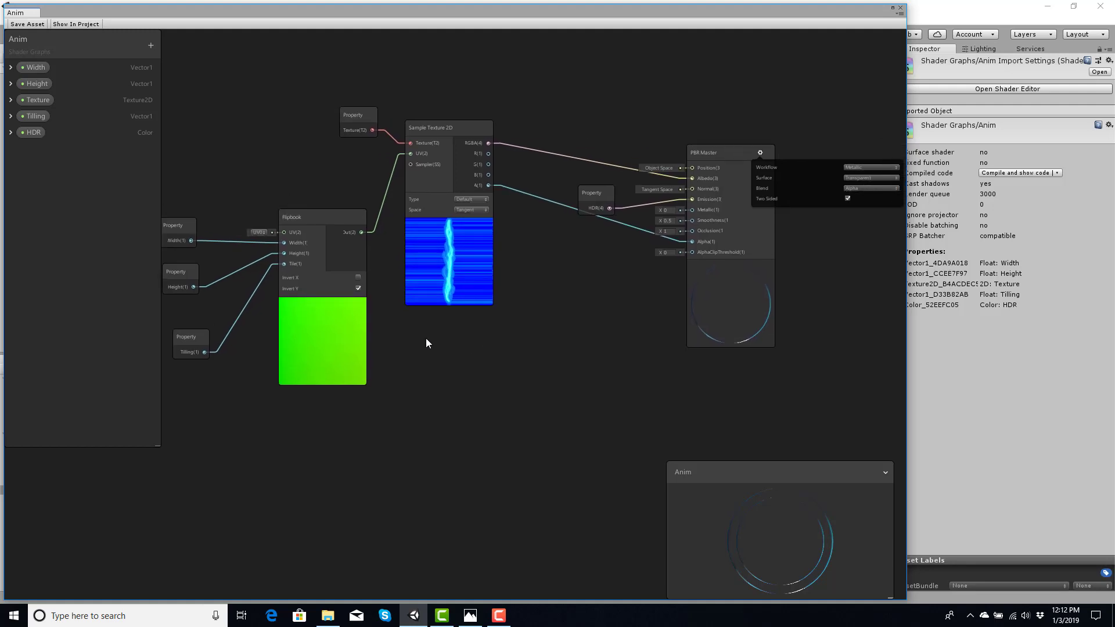